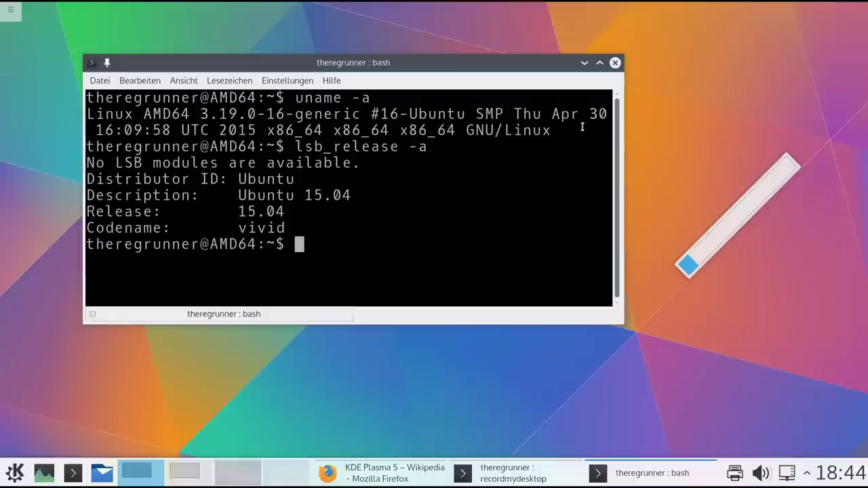
# Close the terminal, view the KDE Plasma 5 Wikipedia article in Firefox, and return to the first virtual desktop.
pyautogui.click(615, 63)
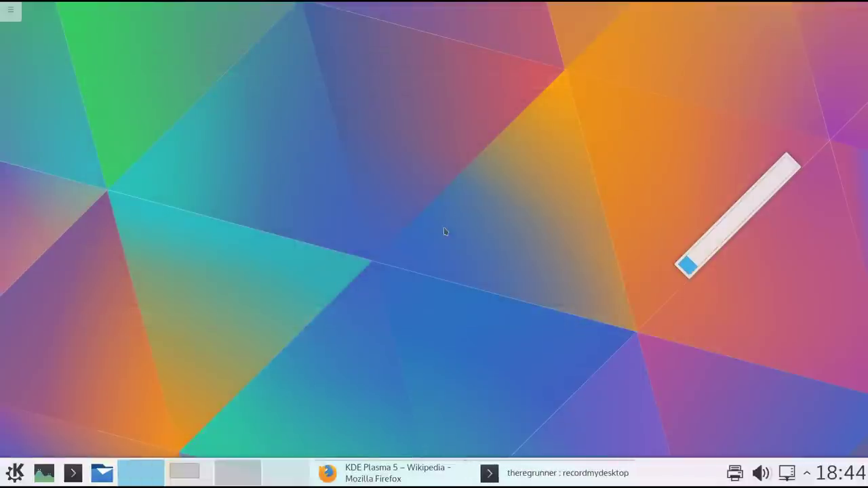
pyautogui.click(398, 478)
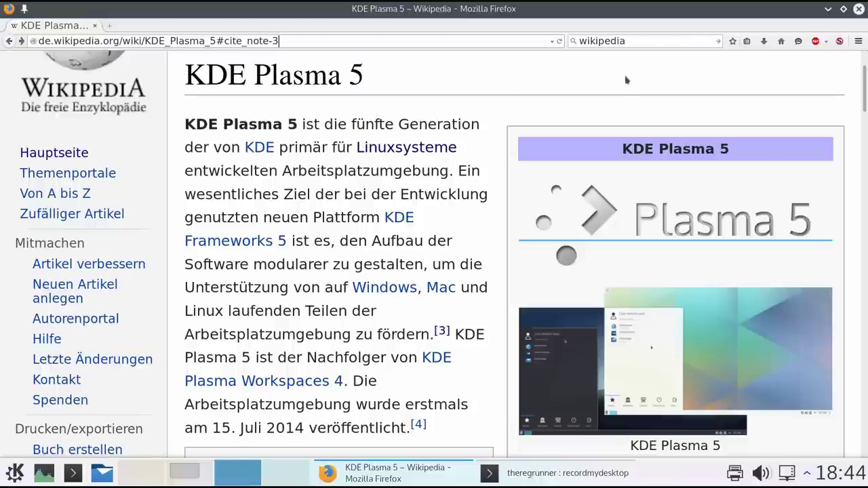
pyautogui.click(155, 482)
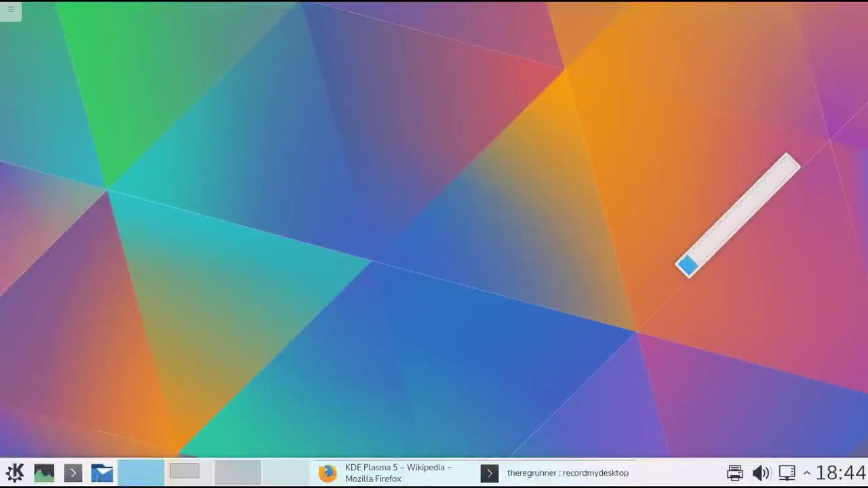
# Open the home folder in Dolphin with smaller icons, look into the Bilder folder, and return to the home folder.
pyautogui.click(102, 473)
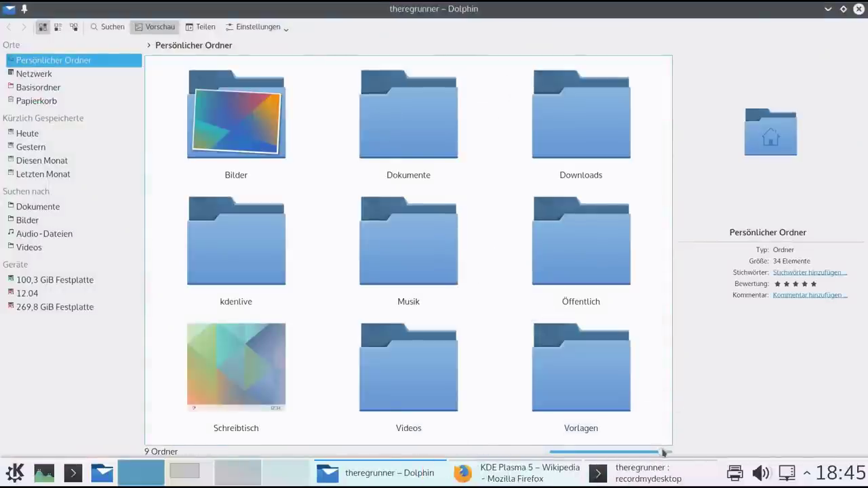
pyautogui.moveTo(663, 453); pyautogui.dragTo(632, 452)
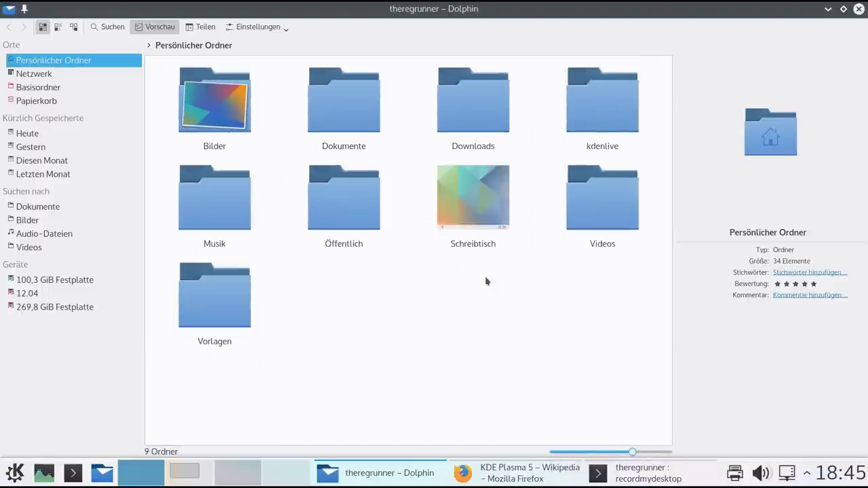
pyautogui.click(251, 101)
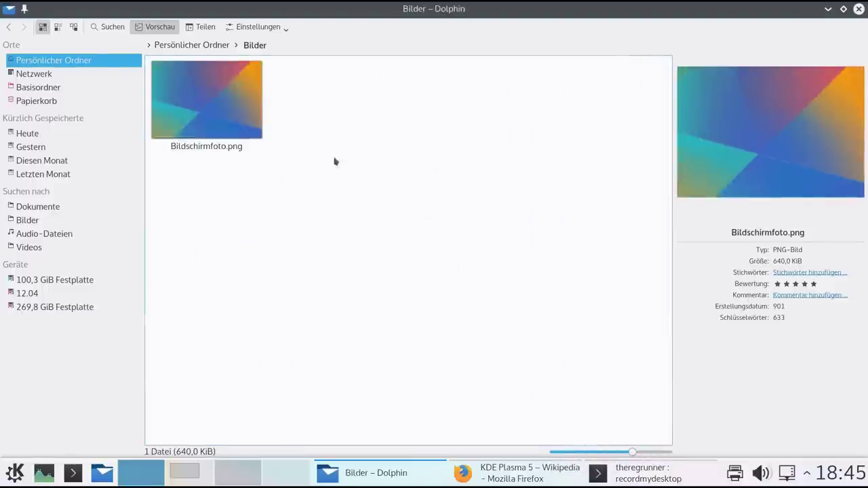
pyautogui.click(191, 46)
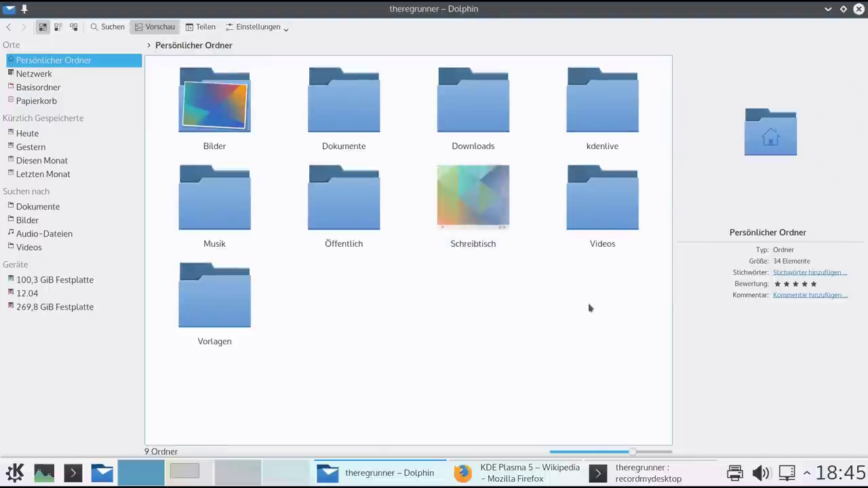
# Open webcam.py from the Dokumente folder in Kate and enlarge the editor text.
pyautogui.click(360, 116)
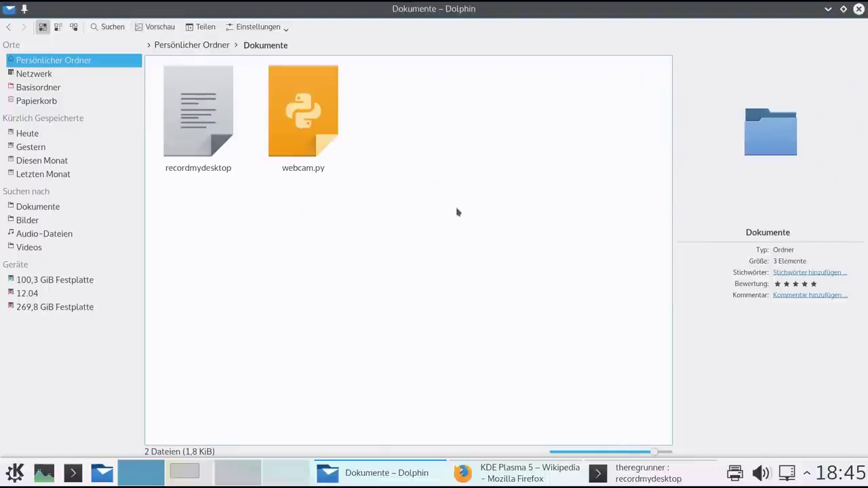
pyautogui.click(305, 112)
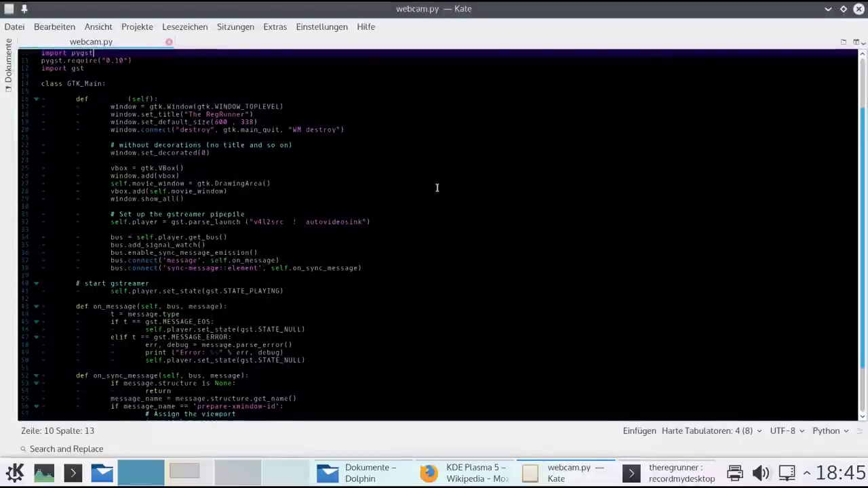
pyautogui.keyDown('ctrl'); pyautogui.scroll(6, 396, 243); pyautogui.keyUp('ctrl')
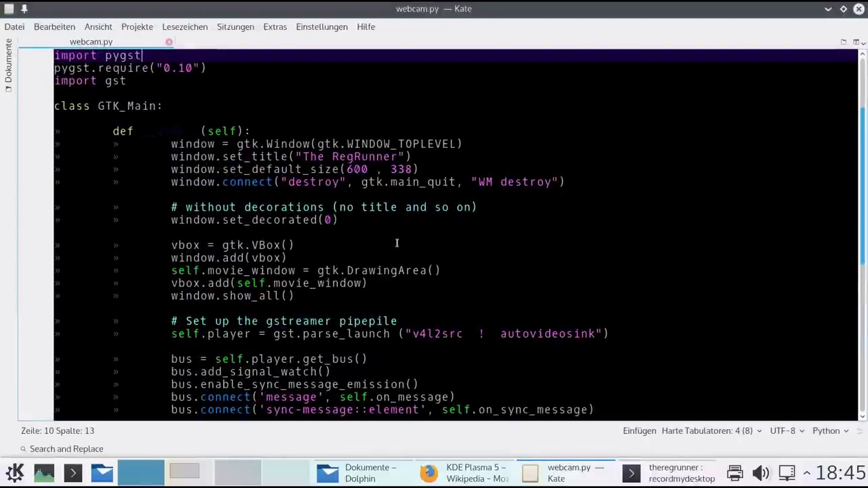
pyautogui.keyDown('ctrl'); pyautogui.scroll(2, 397, 243); pyautogui.keyUp('ctrl')
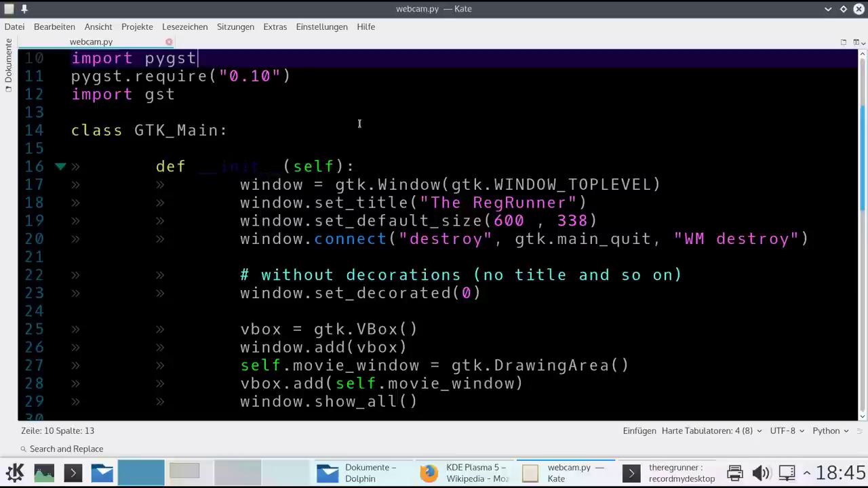
# Set Kate's default font and colour schema to Normal in its configuration and apply it.
pyautogui.click(313, 29)
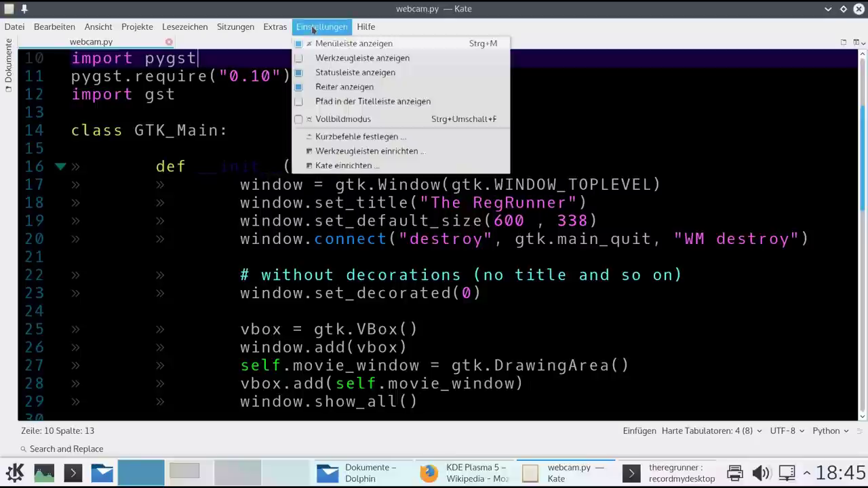
pyautogui.click(351, 170)
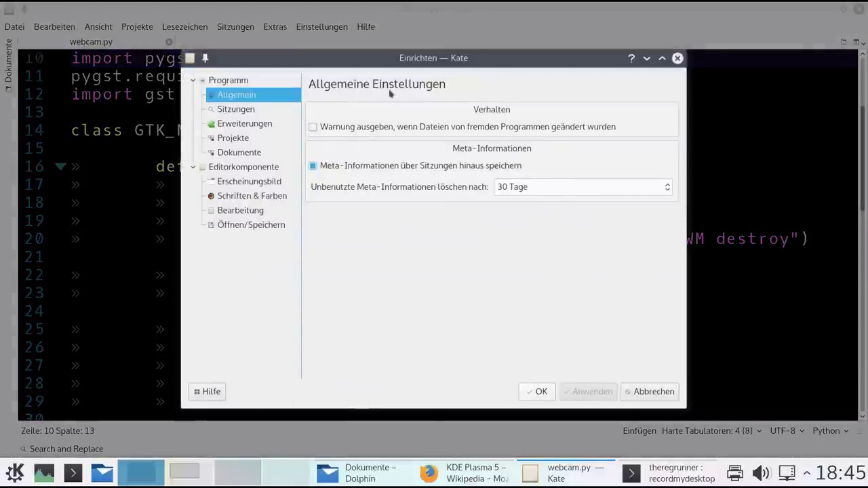
pyautogui.moveTo(396, 61); pyautogui.dragTo(360, 42)
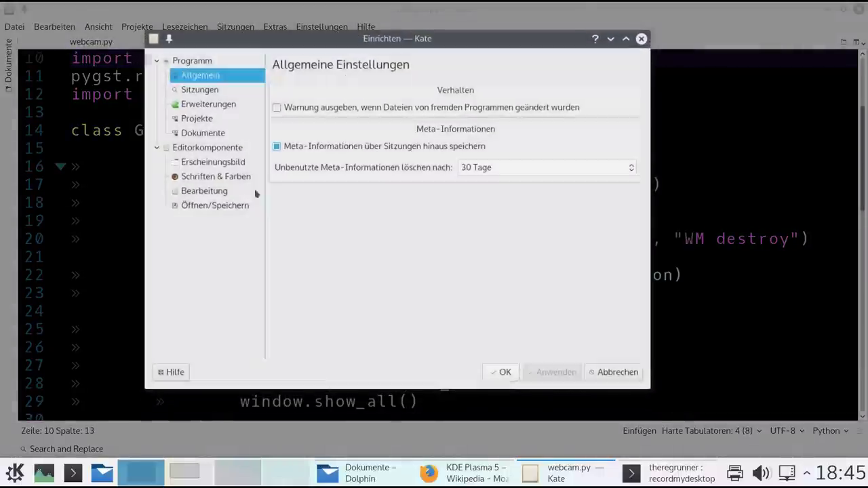
pyautogui.click(204, 177)
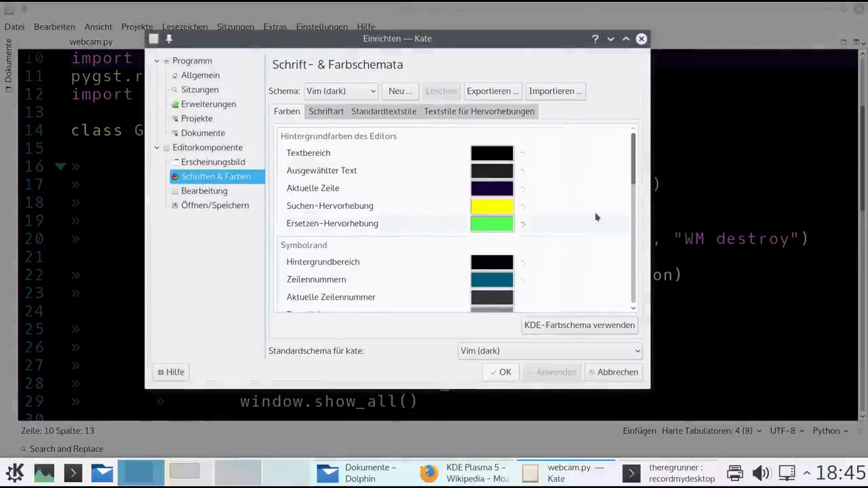
pyautogui.click(537, 356)
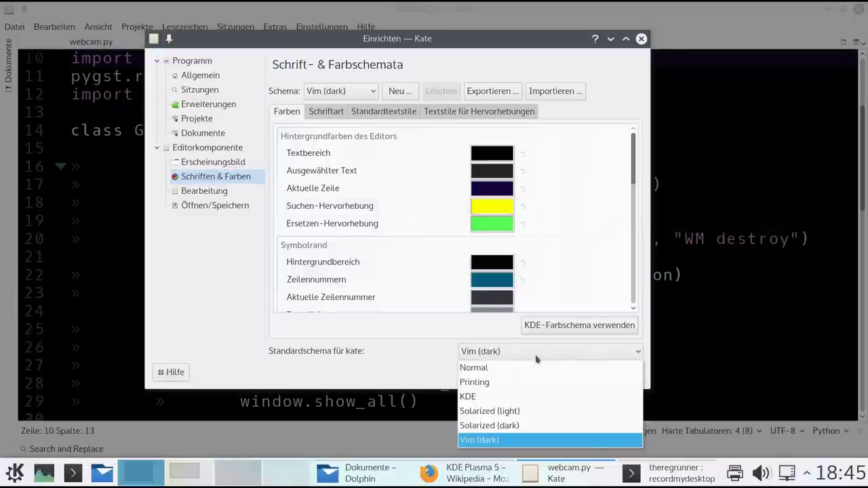
pyautogui.click(528, 369)
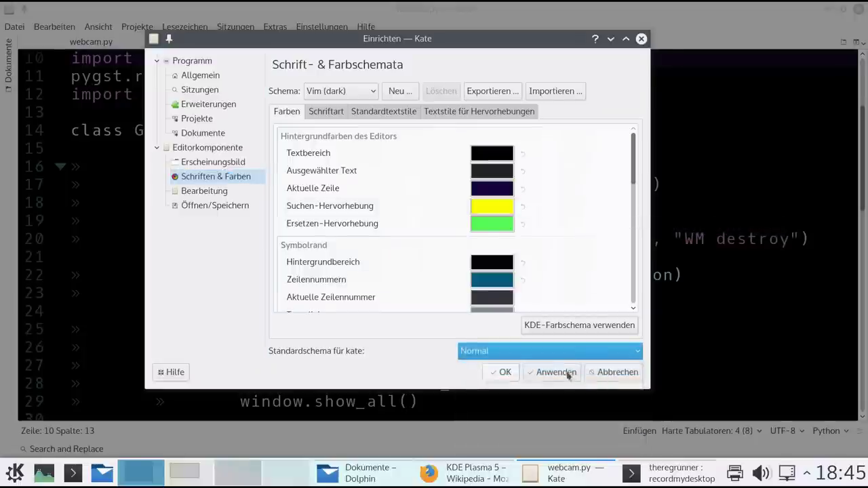
pyautogui.click(558, 373)
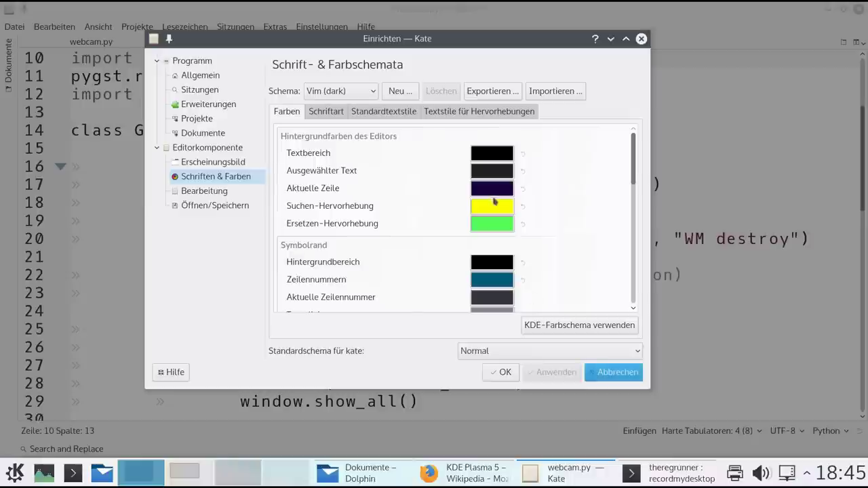
# Look through Kate's Erscheinungsbild, Schriften & Farben and Bearbeitung settings pages.
pyautogui.click(201, 167)
pyautogui.click(204, 178)
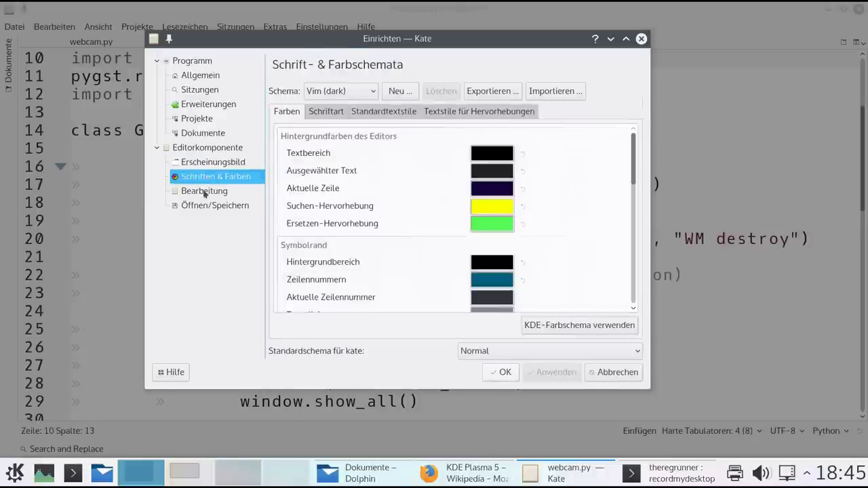
pyautogui.click(204, 192)
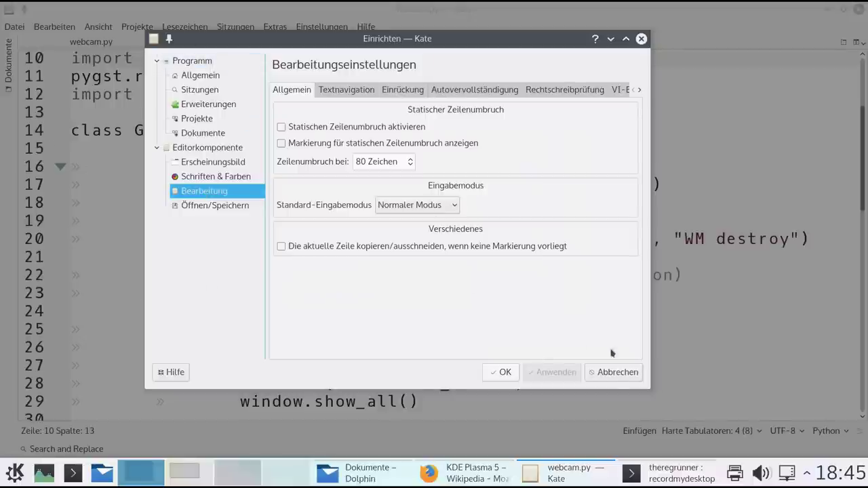
# Set Kate's default schema to Vim (dark), accept the settings, and close the editor and the Dolphin window.
pyautogui.click(208, 178)
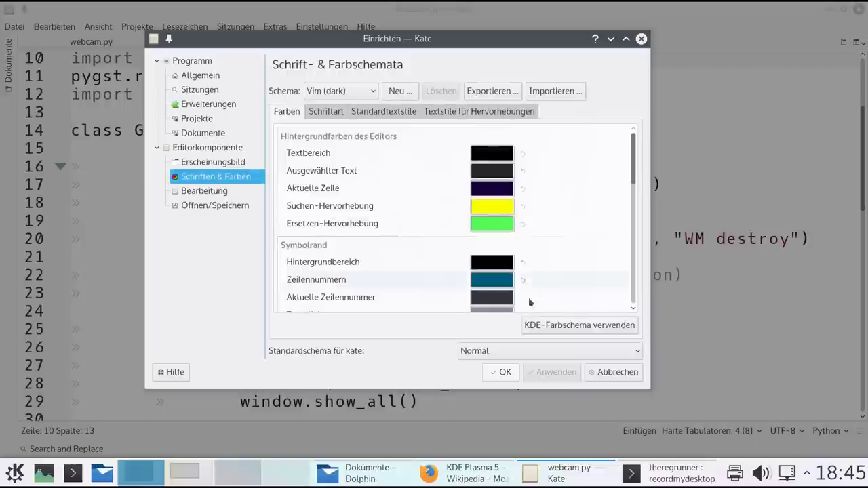
pyautogui.click(502, 351)
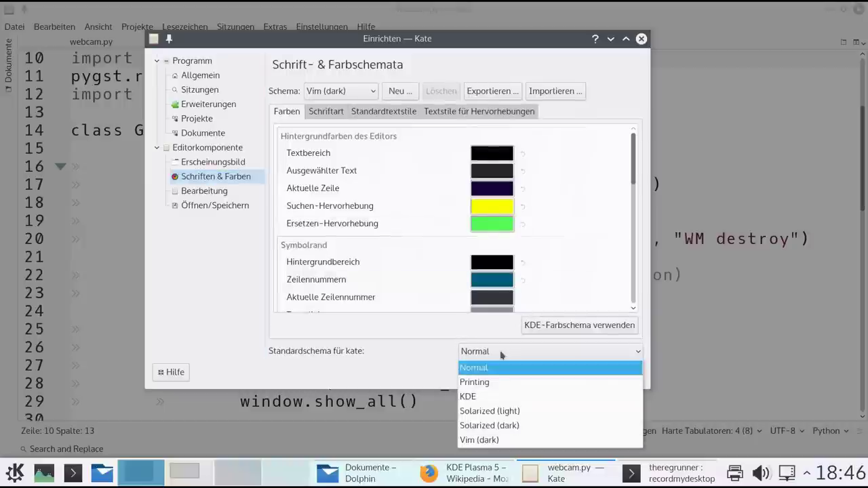
pyautogui.click(490, 441)
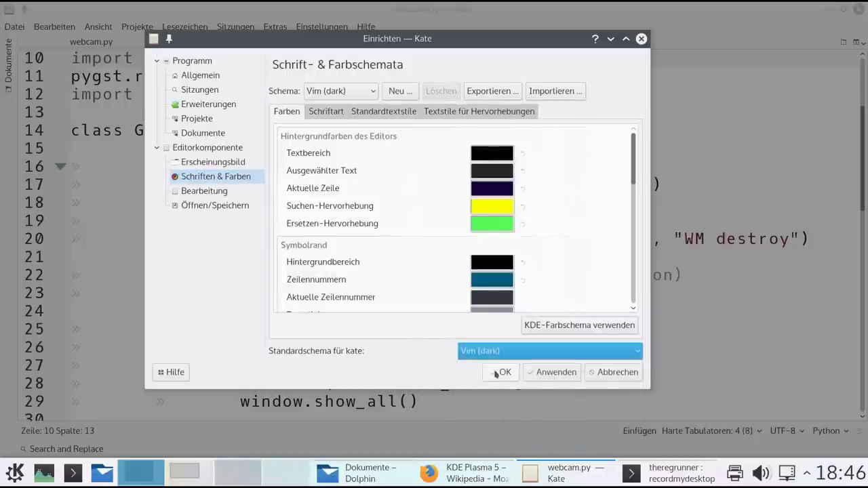
pyautogui.click(554, 373)
pyautogui.click(502, 373)
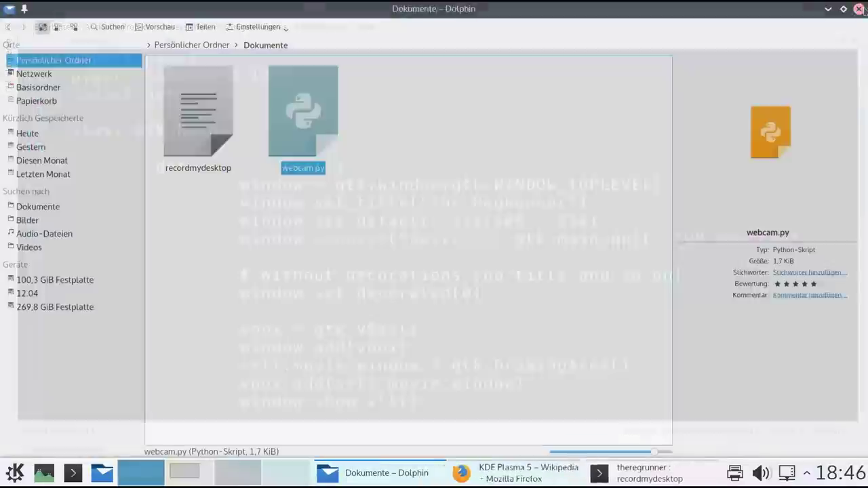
pyautogui.click(858, 9)
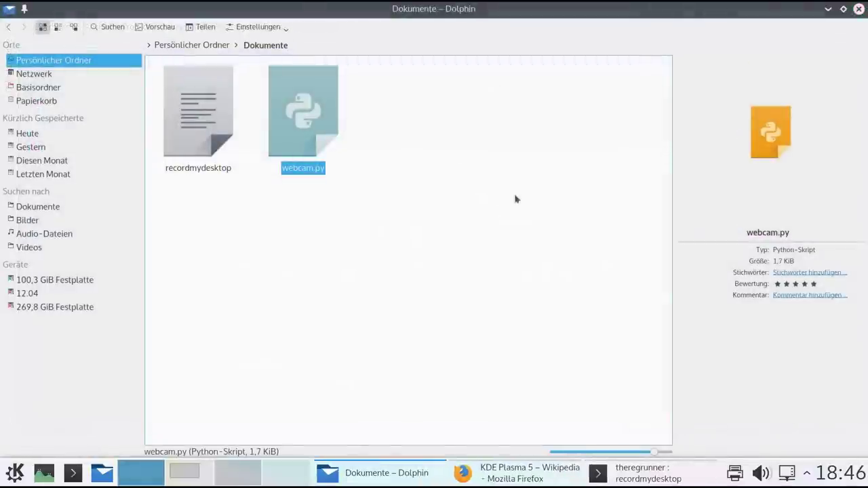
pyautogui.click(859, 8)
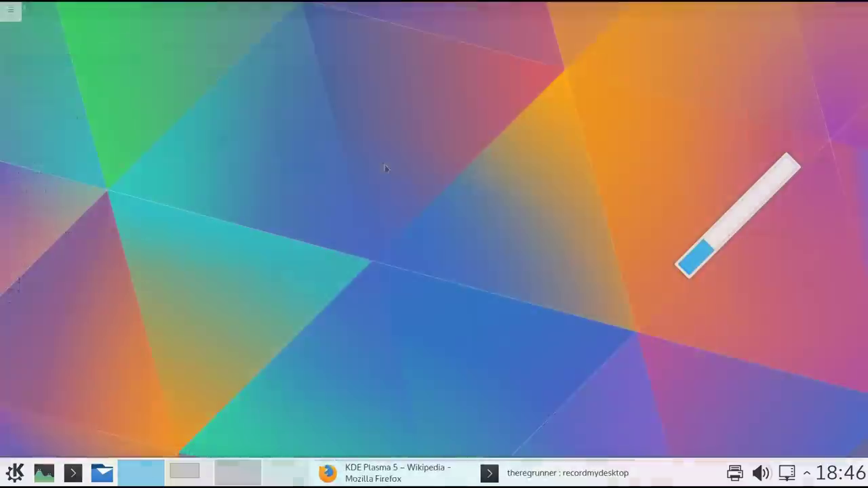
# Open a new Konsole terminal, move its window away from the screen edge, and enlarge the terminal text.
pyautogui.click(73, 473)
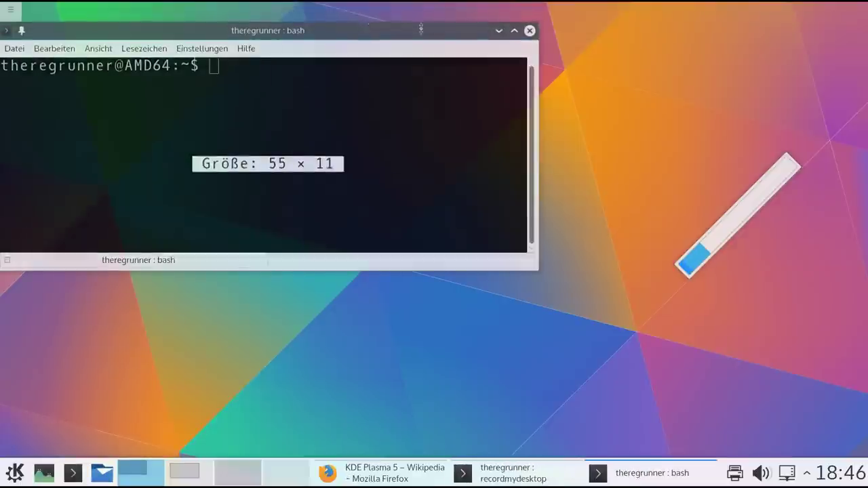
pyautogui.moveTo(324, 4); pyautogui.dragTo(409, 56)
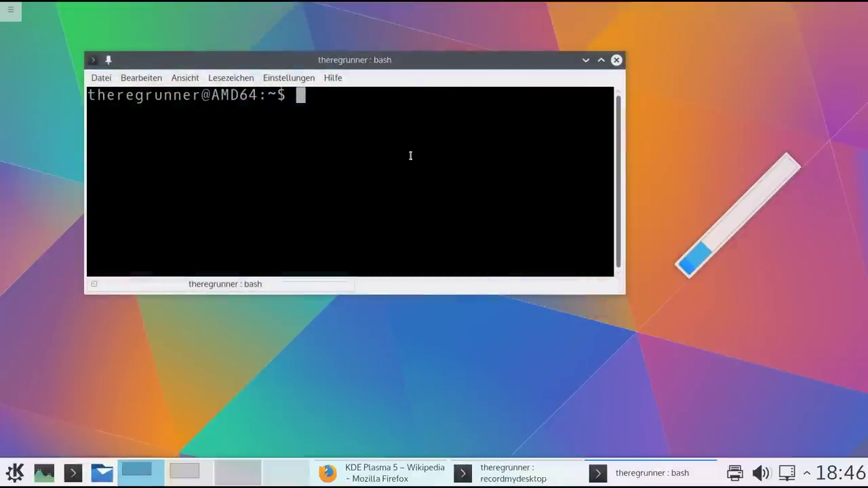
pyautogui.keyDown('ctrl'); pyautogui.scroll(7, 390, 167); pyautogui.keyUp('ctrl')
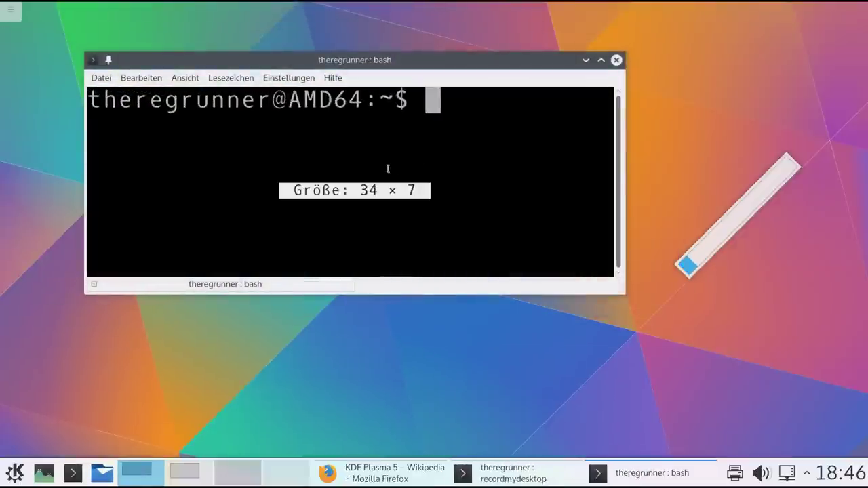
pyautogui.keyDown('ctrl'); pyautogui.scroll(-6, 388, 169); pyautogui.keyUp('ctrl')
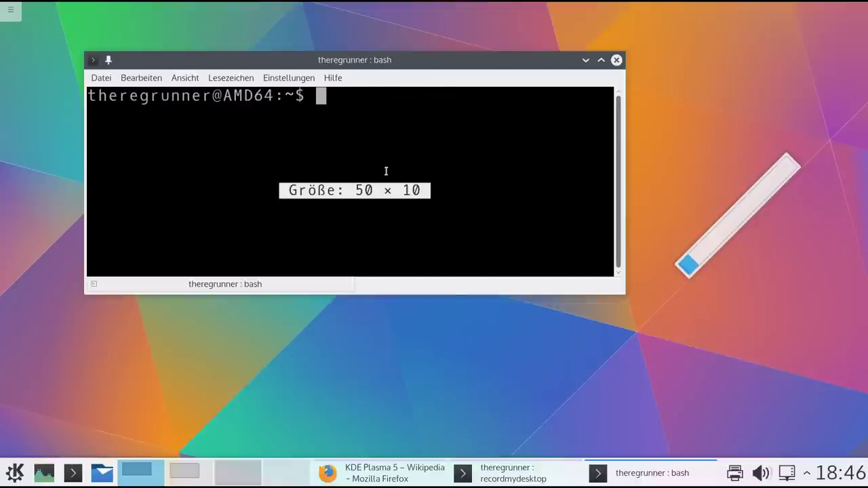
pyautogui.keyDown('ctrl'); pyautogui.scroll(2, 385, 171); pyautogui.keyUp('ctrl')
pyautogui.moveTo(519, 62); pyautogui.dragTo(518, 79)
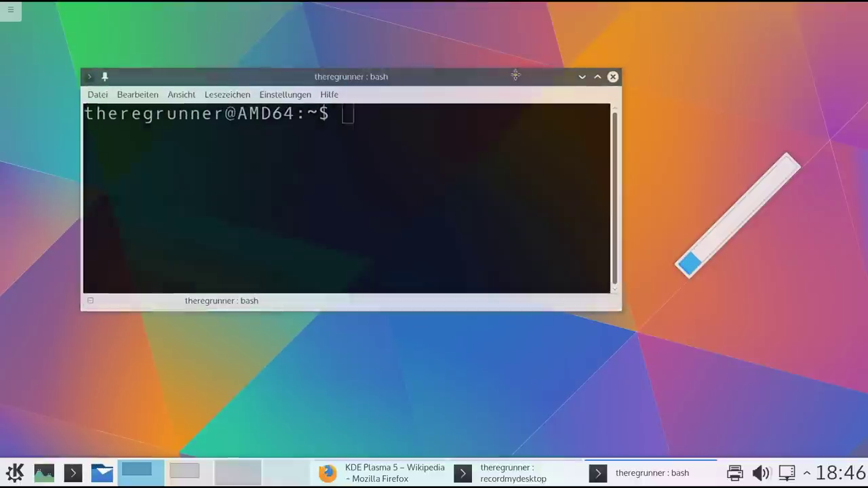
# View the Über KDE information from the terminal's help, and close that dialog and the terminal.
pyautogui.click(343, 95)
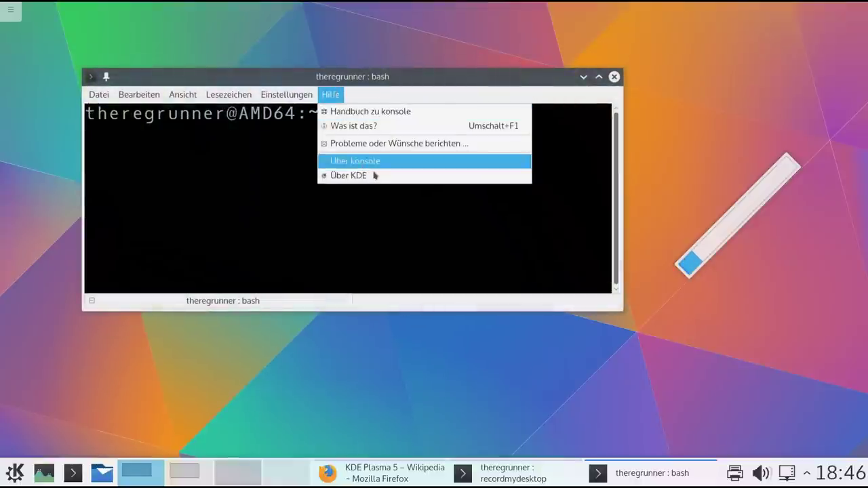
pyautogui.click(373, 175)
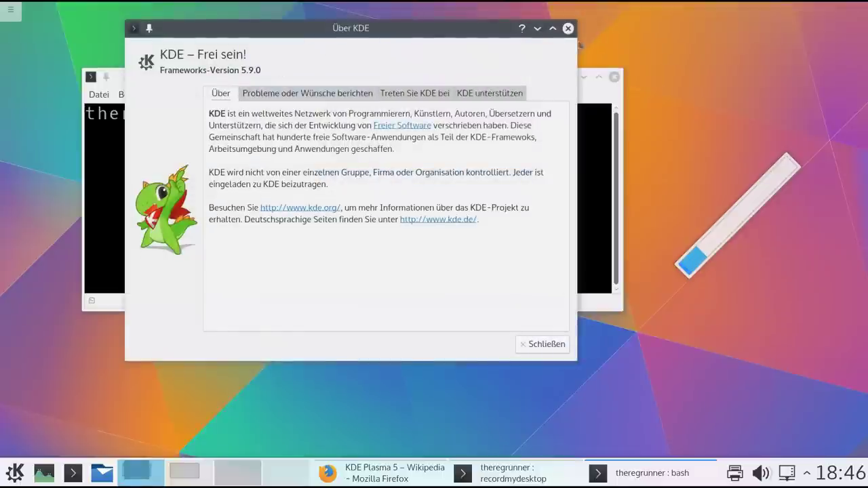
pyautogui.click(568, 27)
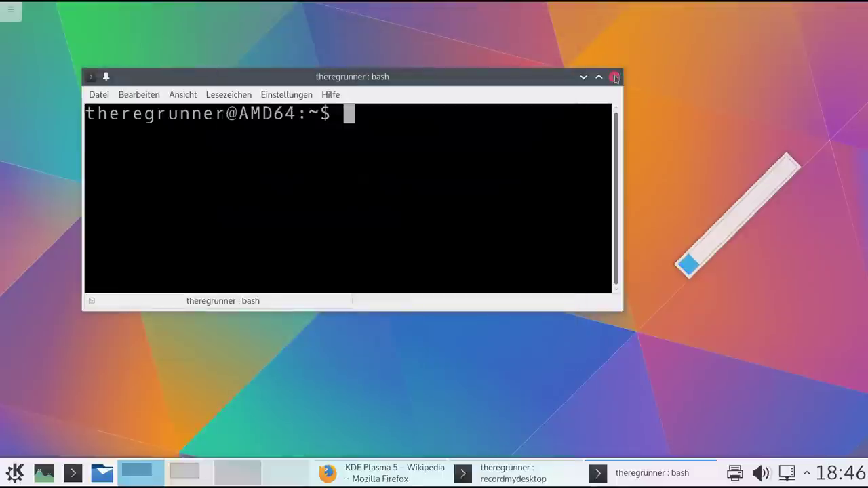
pyautogui.click(614, 77)
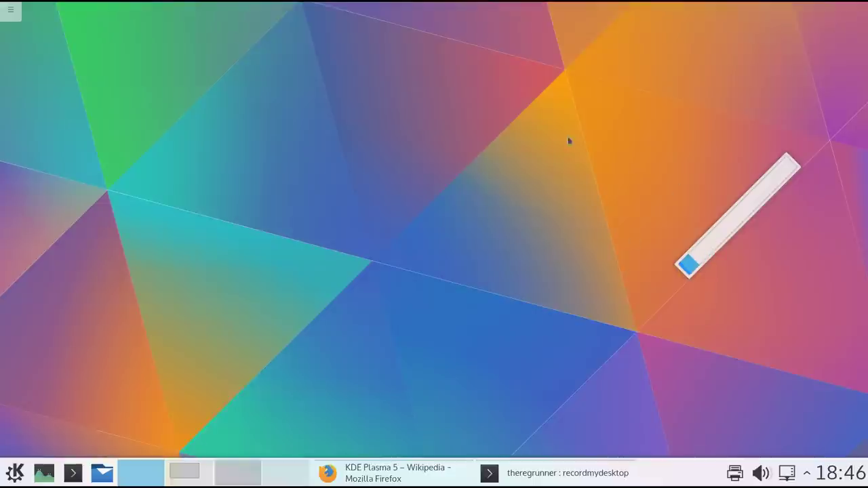
# Unlock the desktop widgets, and reposition the slanted bar widget slightly lower and further left on the desktop.
pyautogui.click(11, 9)
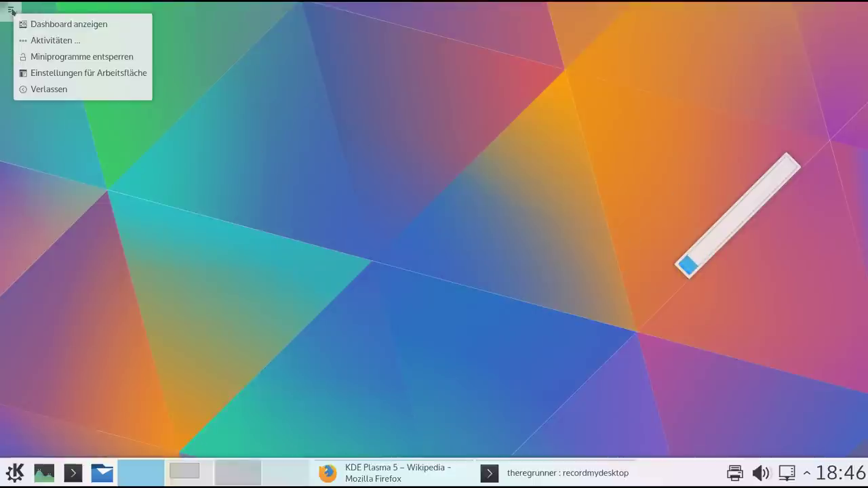
pyautogui.click(63, 58)
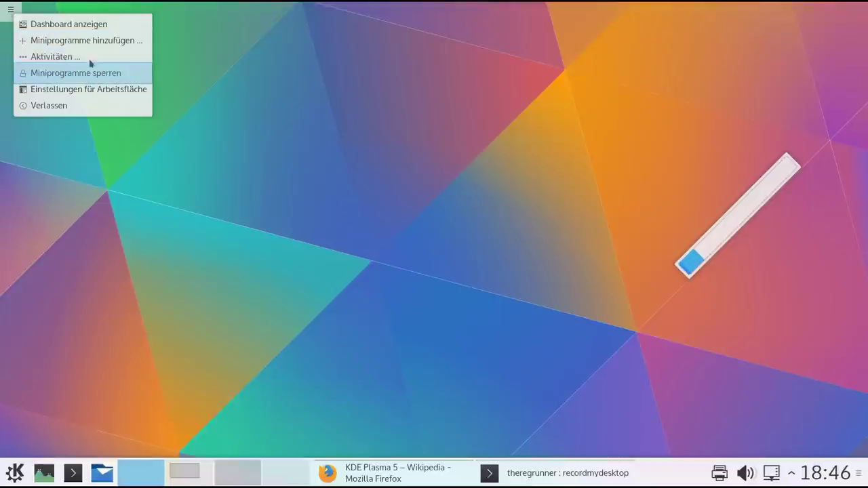
pyautogui.click(724, 231)
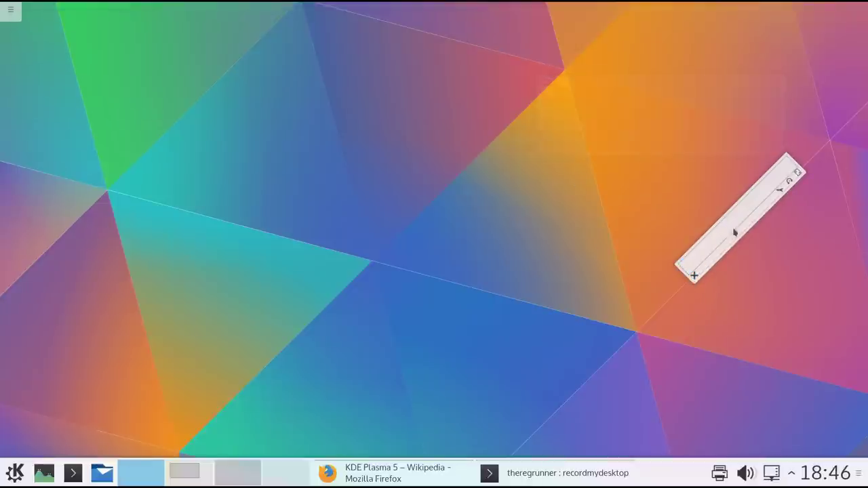
pyautogui.moveTo(737, 232); pyautogui.dragTo(396, 196)
pyautogui.moveTo(449, 148); pyautogui.dragTo(499, 118)
pyautogui.moveTo(429, 167); pyautogui.dragTo(737, 220)
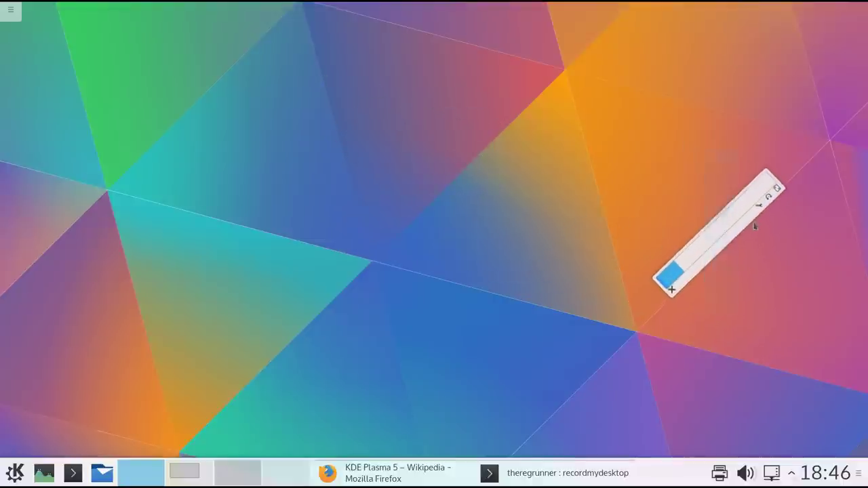
# Lock the desktop widgets again and close the desktop toolbox.
pyautogui.click(10, 9)
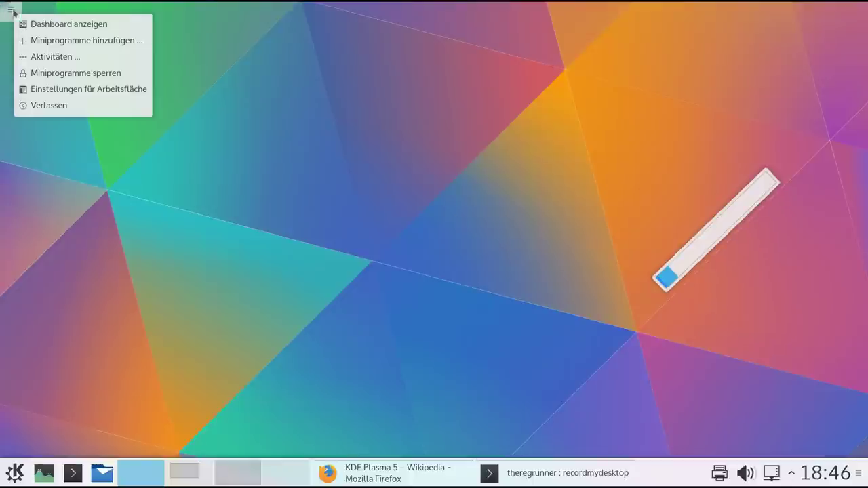
pyautogui.click(85, 76)
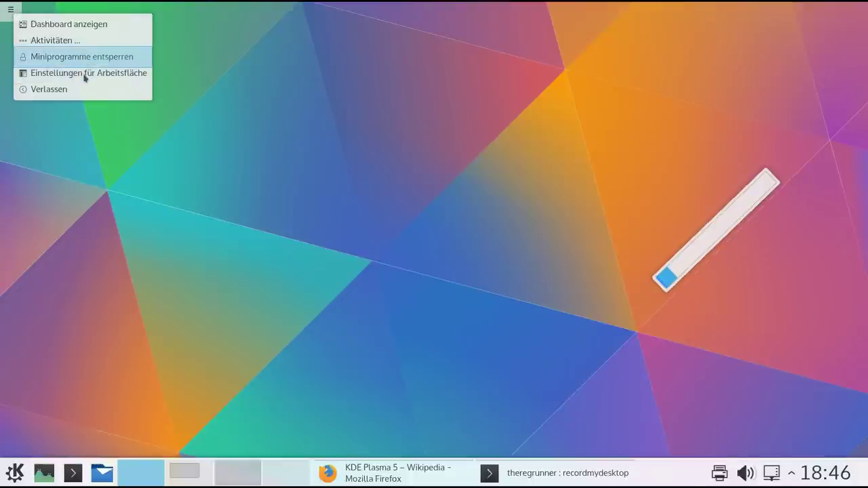
pyautogui.click(393, 149)
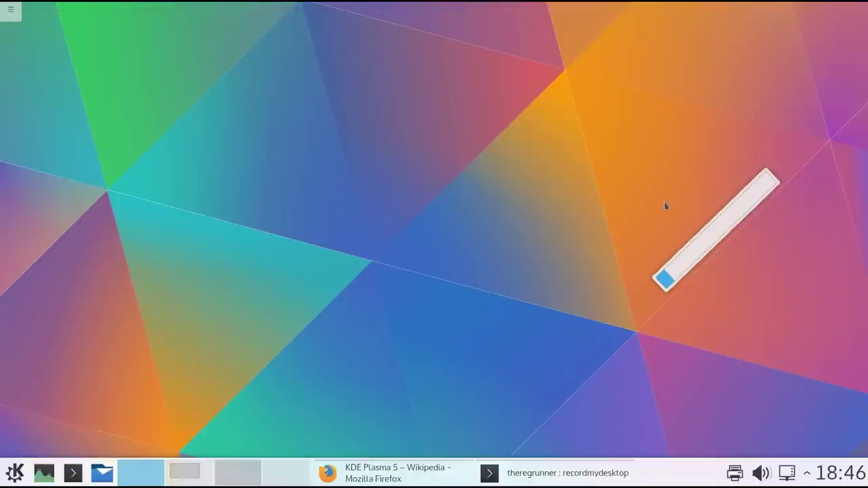
pyautogui.moveTo(685, 266)
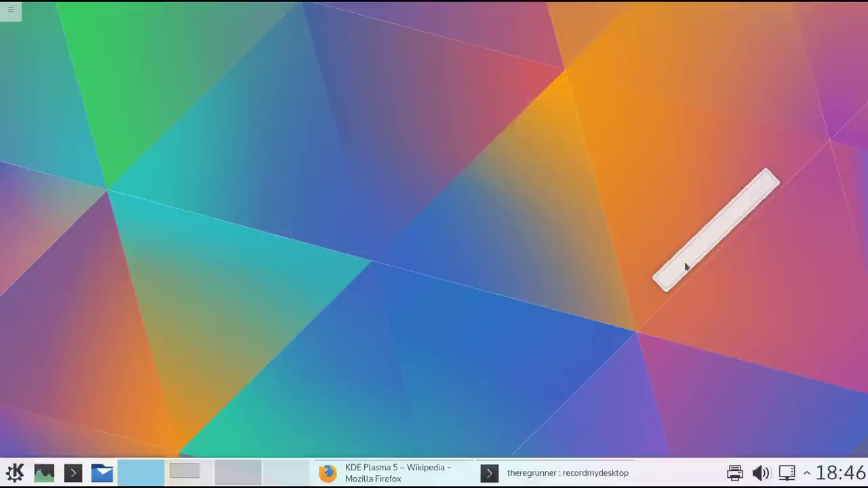
# Open the System Monitor, place its window near the middle of the desktop, and view the Systemlast graphs.
pyautogui.click(44, 473)
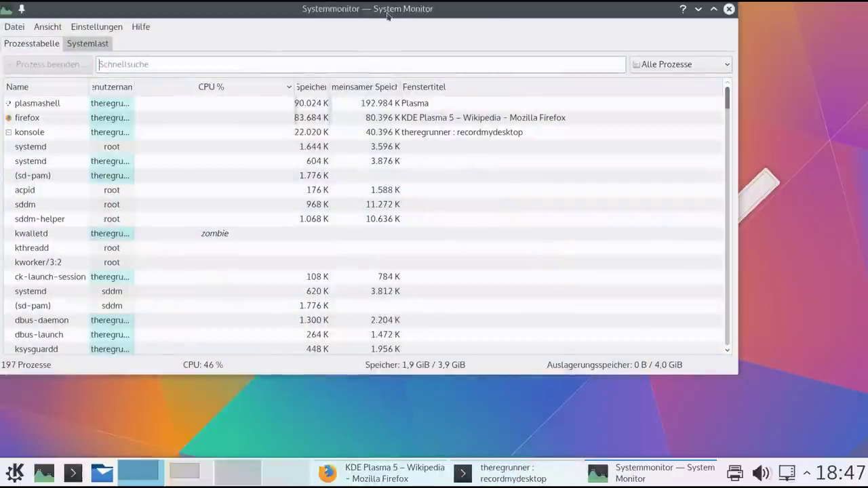
pyautogui.moveTo(388, 14); pyautogui.dragTo(486, 37)
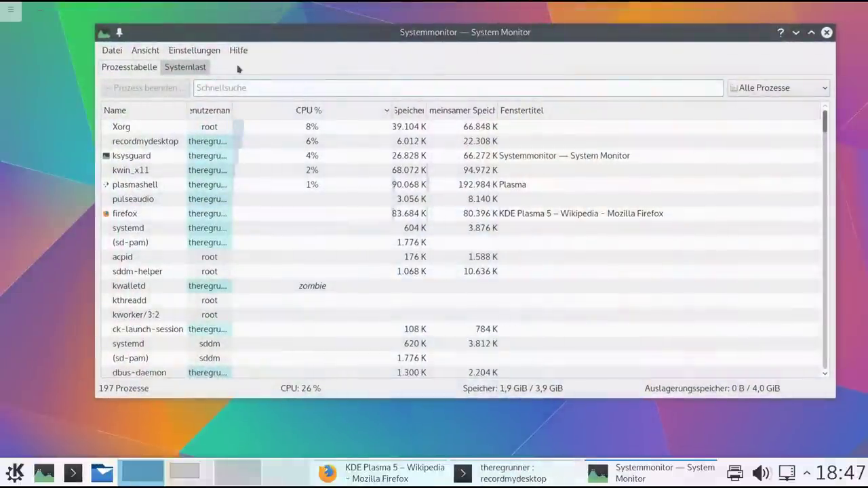
pyautogui.click(181, 71)
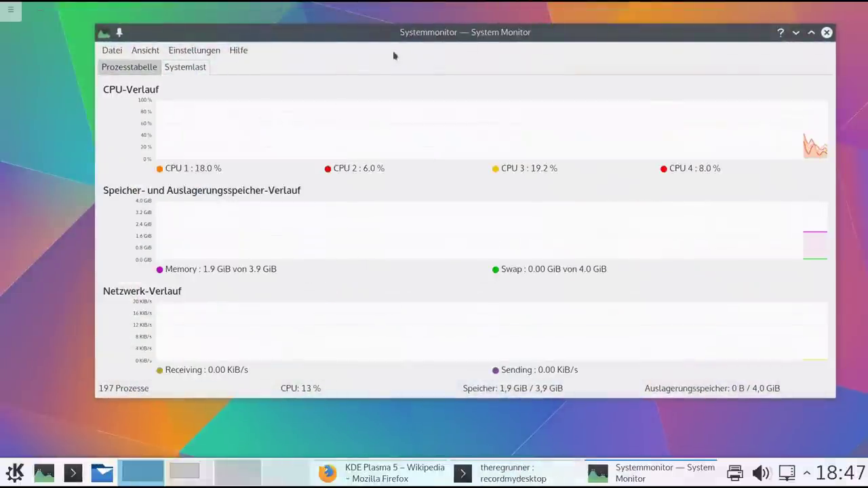
pyautogui.moveTo(388, 32); pyautogui.dragTo(378, 40)
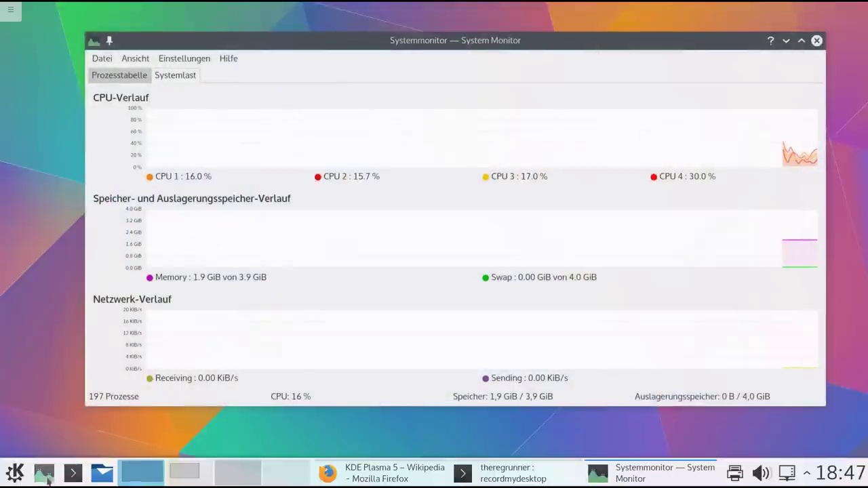
# View the process table filtered by Eigene Prozesse and Nur Programme, and return the filter to Alle Prozesse.
pyautogui.click(125, 76)
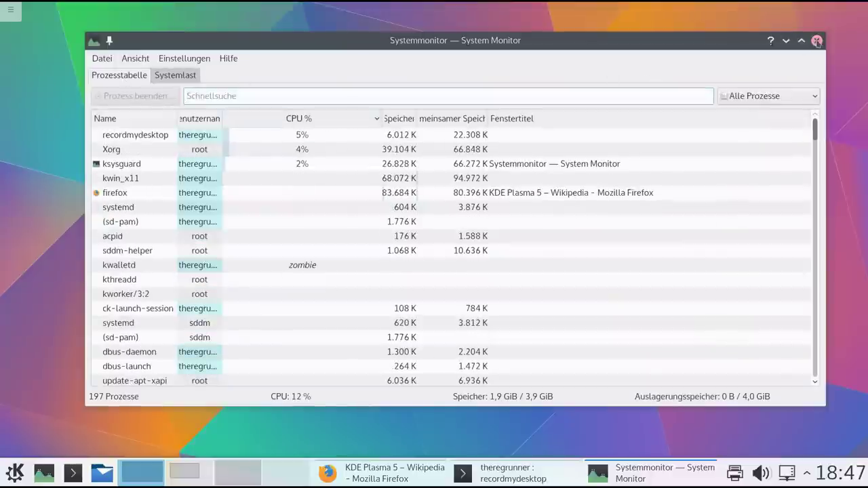
pyautogui.click(803, 97)
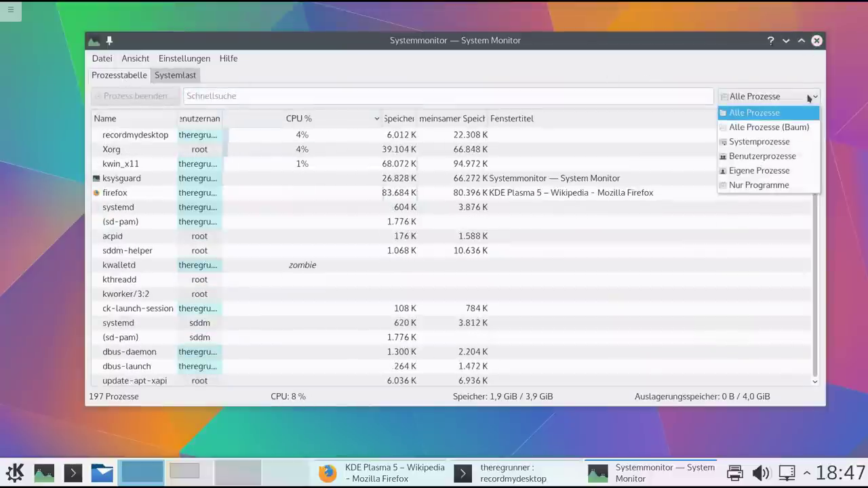
pyautogui.click(778, 172)
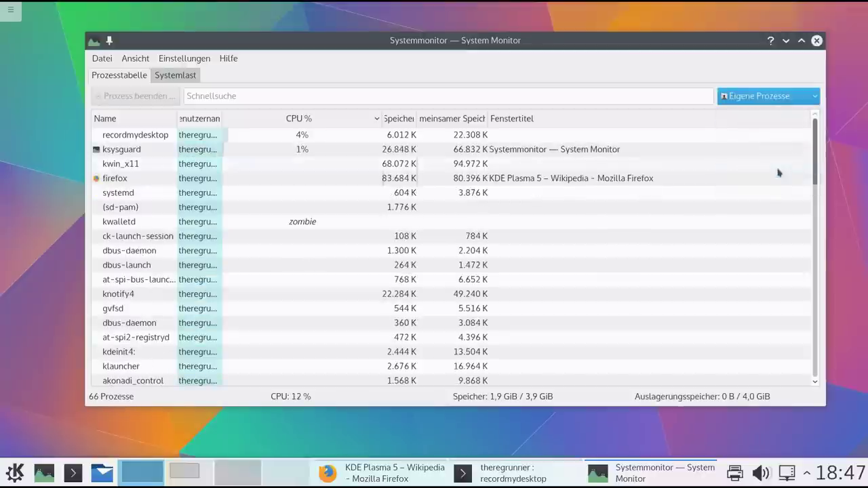
pyautogui.click(766, 97)
pyautogui.click(759, 185)
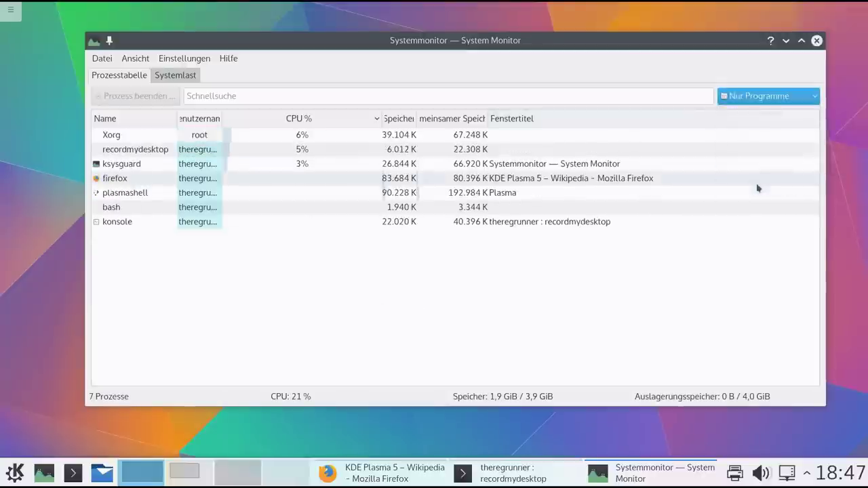
pyautogui.click(761, 97)
pyautogui.click(768, 92)
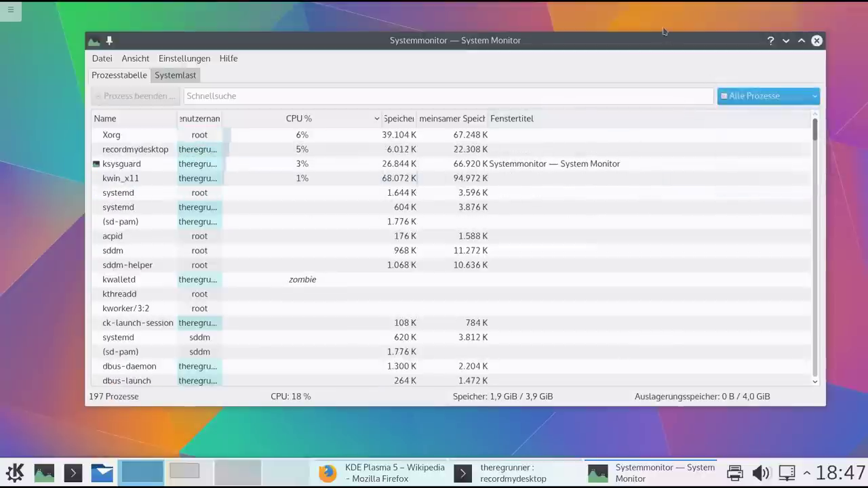
# View the CPU, memory and network history under Systemlast once more, and close the System Monitor.
pyautogui.moveTo(664, 32); pyautogui.dragTo(659, 28)
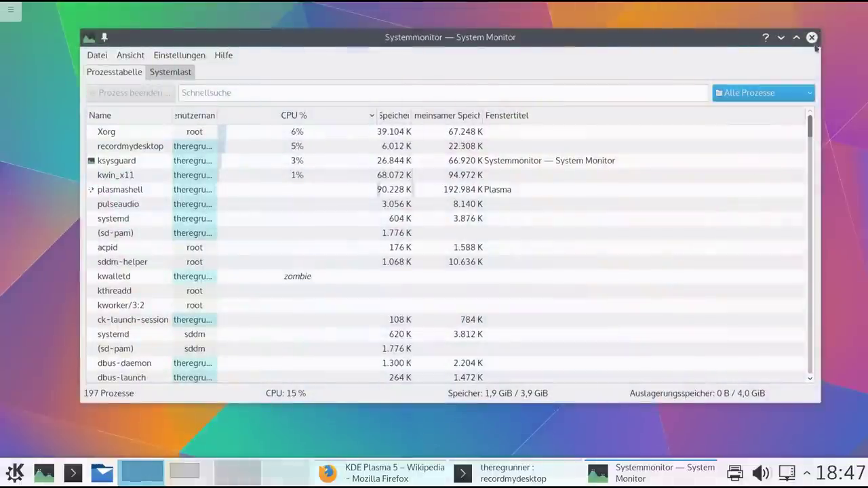
pyautogui.click(175, 72)
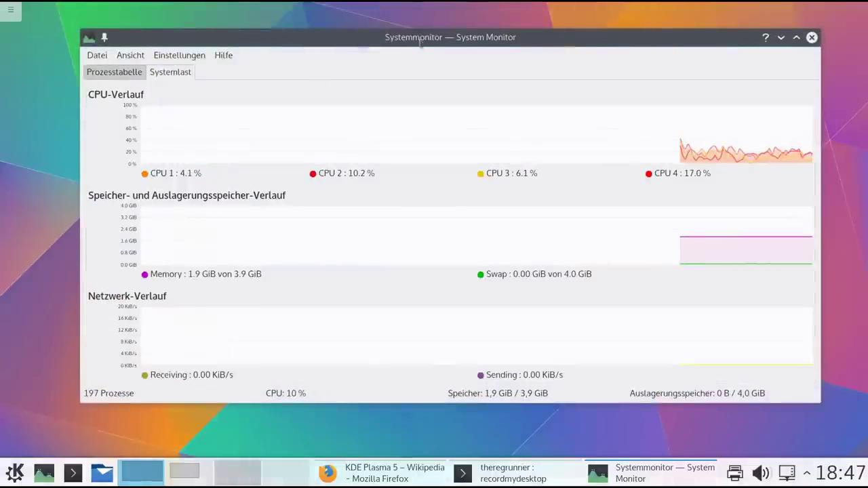
pyautogui.moveTo(421, 42); pyautogui.dragTo(412, 47)
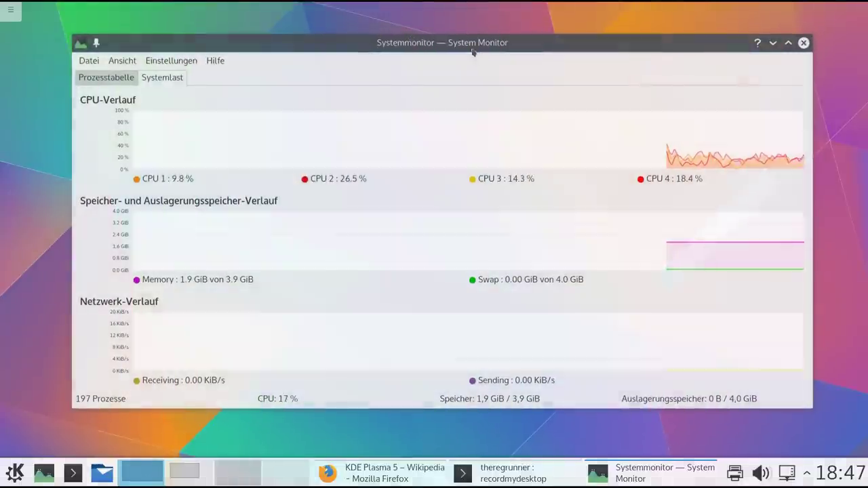
pyautogui.click(804, 44)
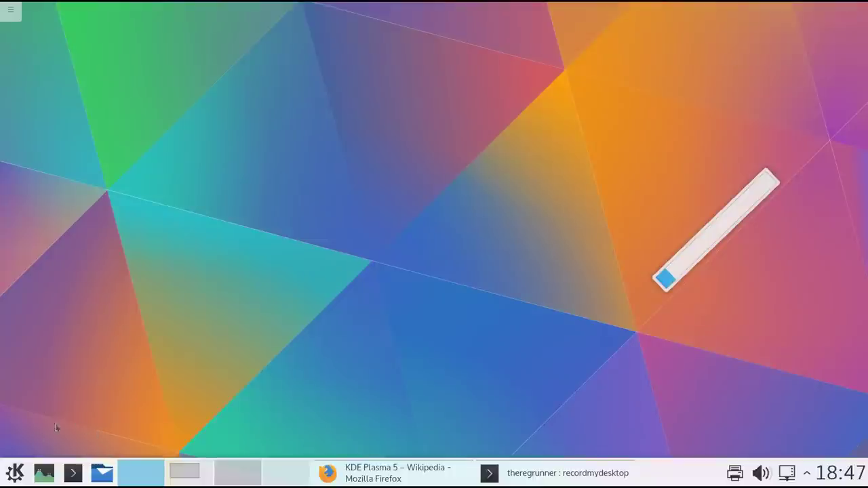
# Search the application launcher for "info" and open Infozentrum.
pyautogui.click(15, 474)
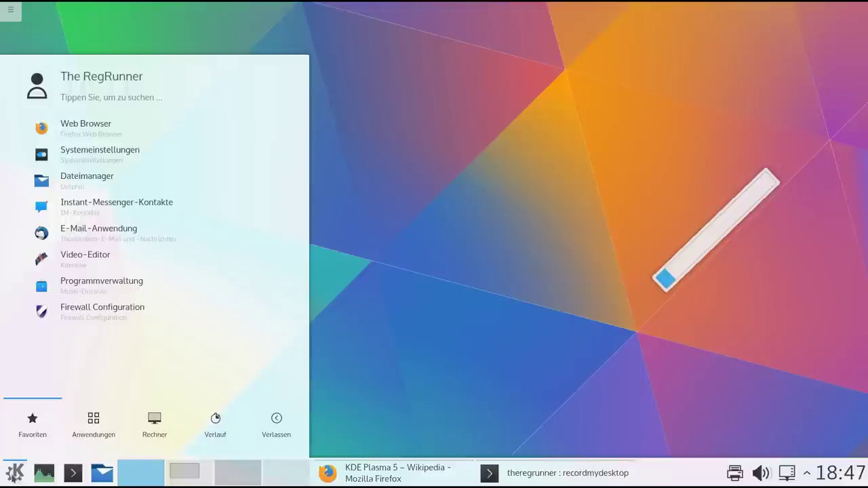
pyautogui.write('info')
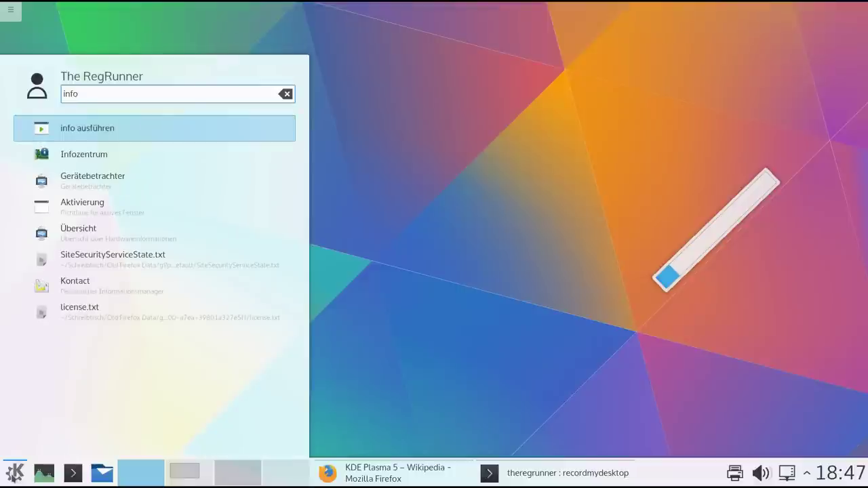
pyautogui.click(99, 156)
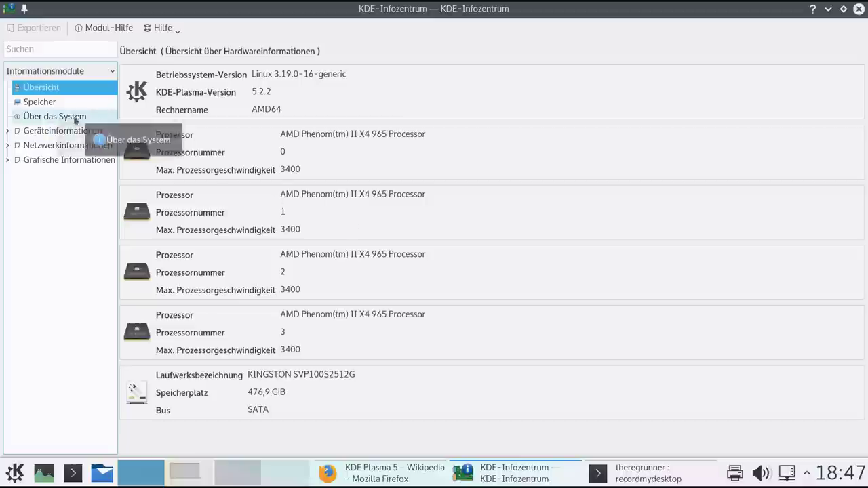
# View the software and hardware details under Über das System, and close the KDE-Infozentrum.
pyautogui.click(47, 116)
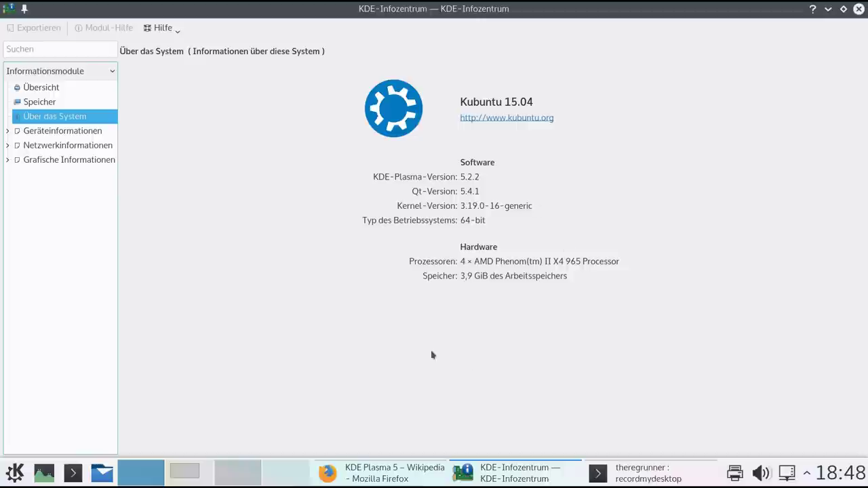
pyautogui.click(326, 268)
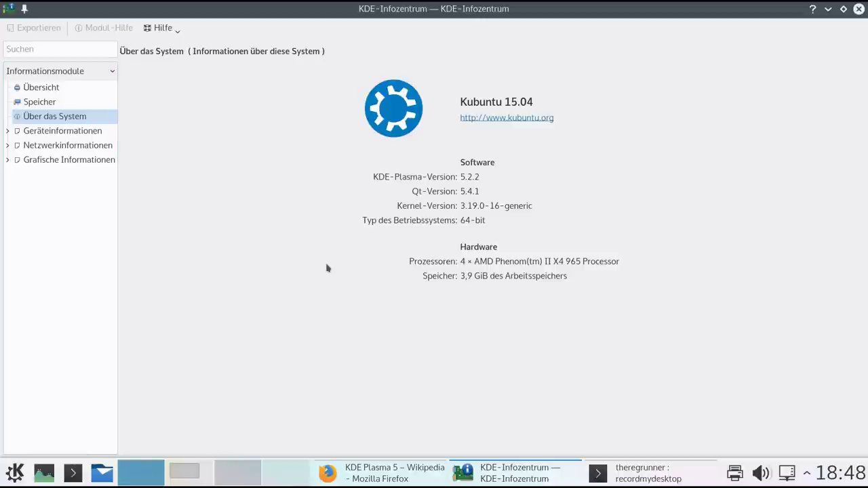
pyautogui.click(858, 9)
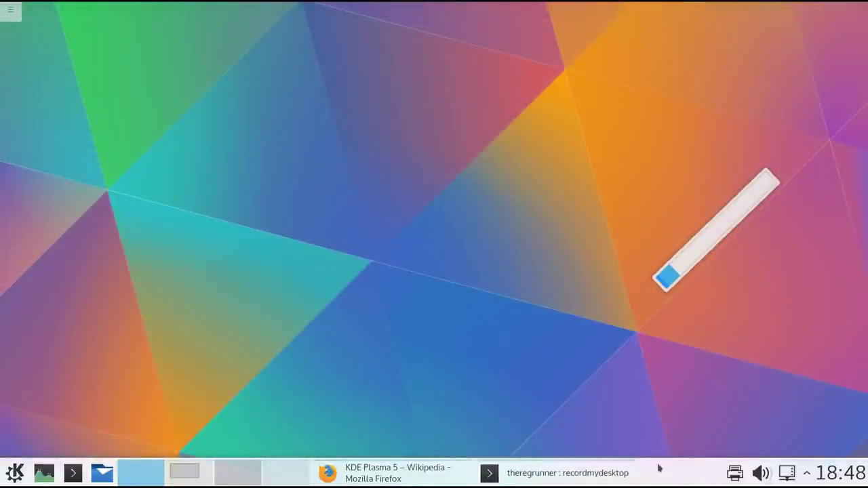
# View the Allgemein page of the Einstellungen für Fensterleiste, and close the dialog without changes.
pyautogui.rightClick(701, 472)
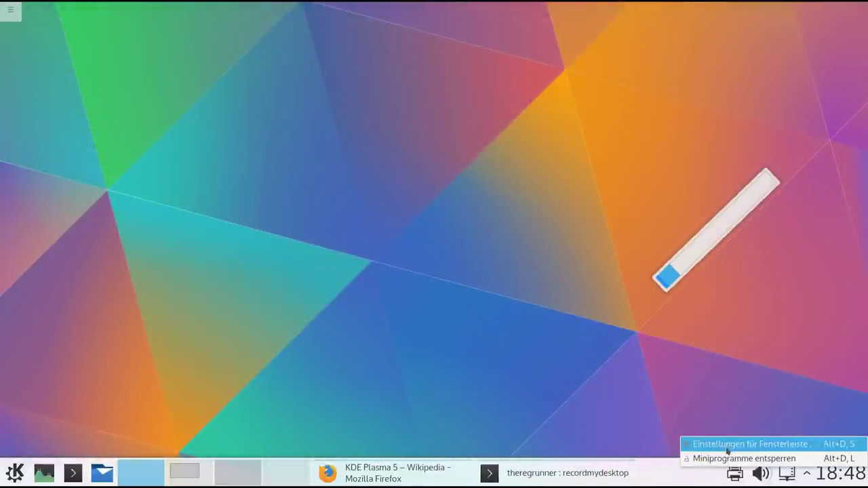
pyautogui.click(612, 355)
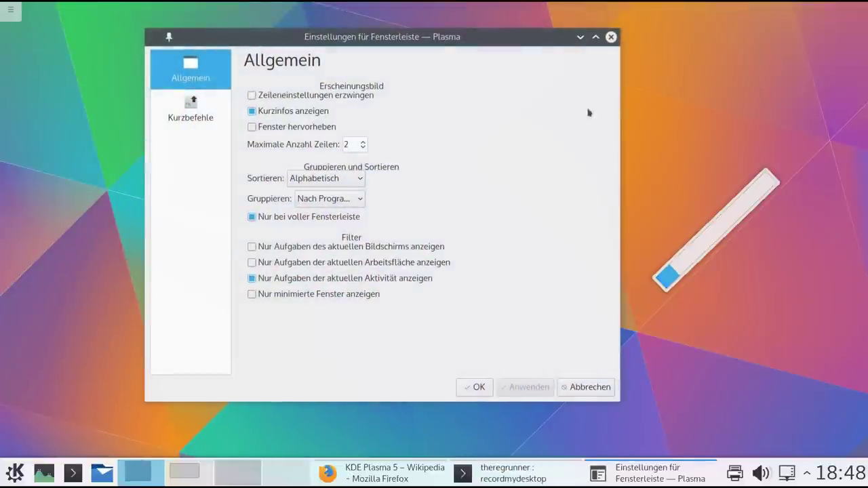
pyautogui.click(611, 37)
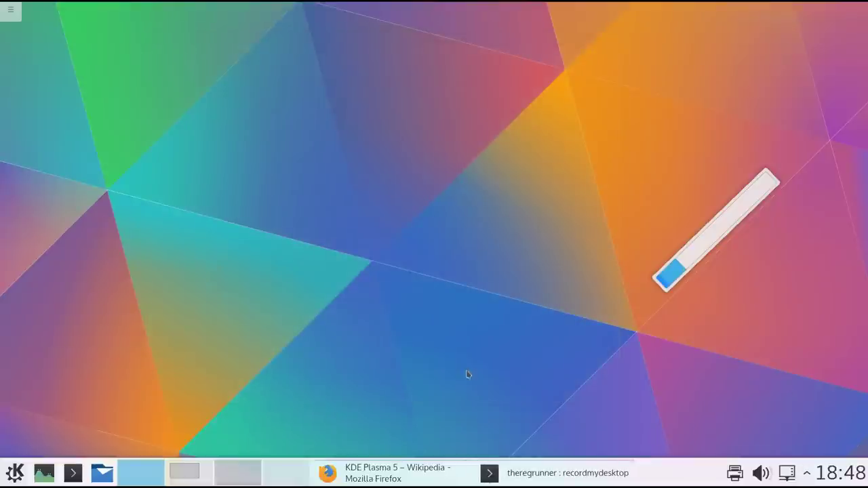
# Switch to Firefox and copy the full web address of the KDE Plasma 5 Wikipedia article.
pyautogui.click(407, 475)
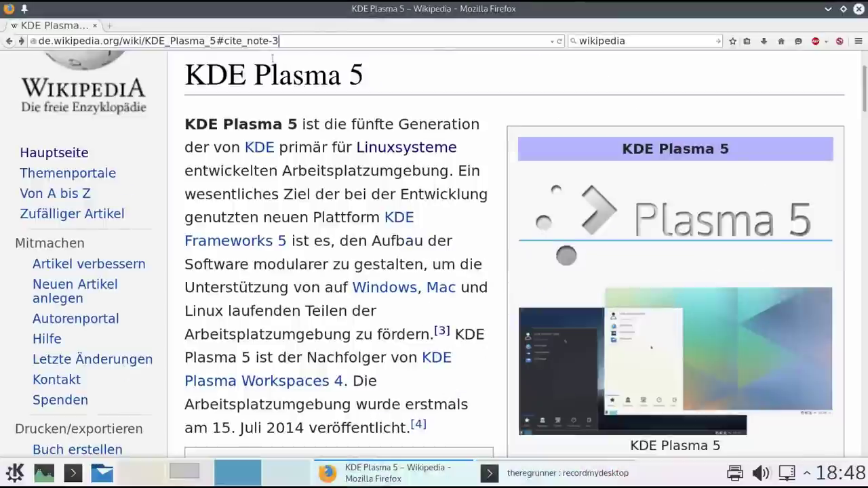
pyautogui.moveTo(299, 39); pyautogui.dragTo(37, 42)
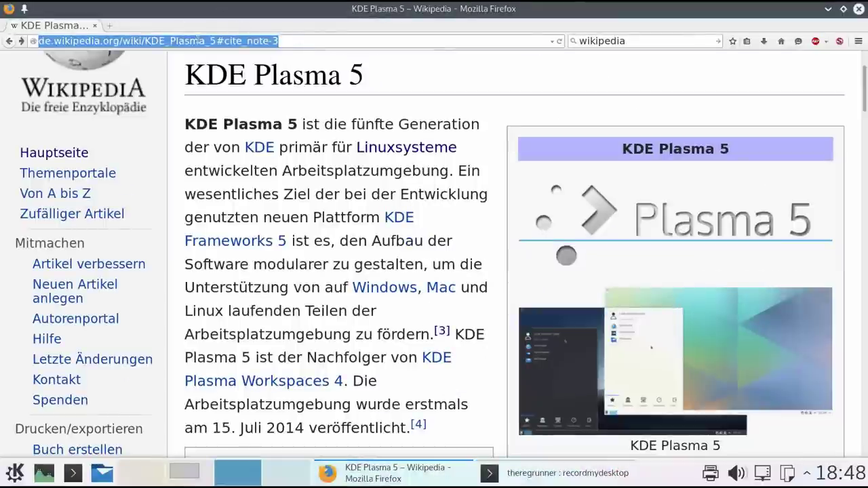
pyautogui.rightClick(203, 43)
pyautogui.click(234, 81)
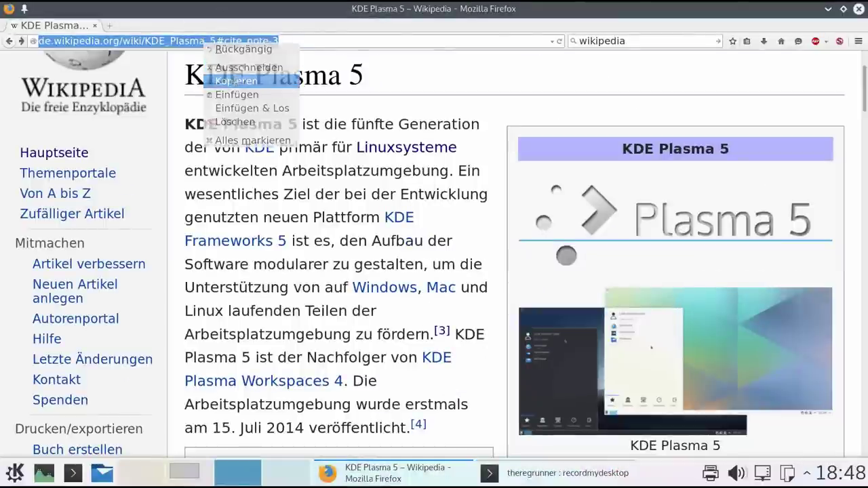
# Minimize the browser and view the copied address in the Zwischenablage clipboard history.
pyautogui.click(828, 9)
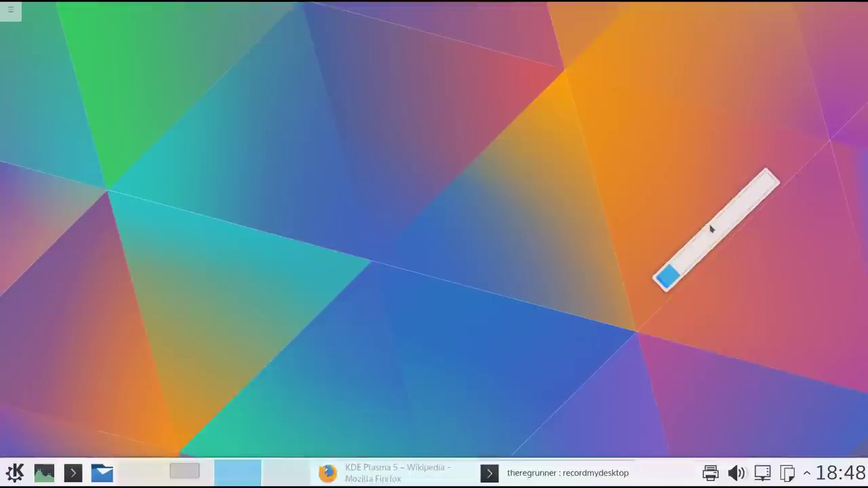
pyautogui.click(788, 475)
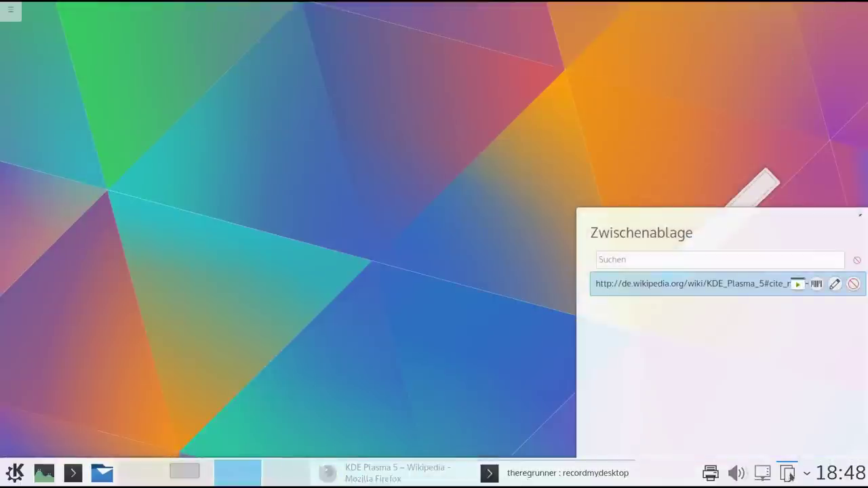
# Show the mobile barcodes for the copied Wikipedia address, and enlarge and reposition the Mobiler Strichcode window.
pyautogui.click(817, 285)
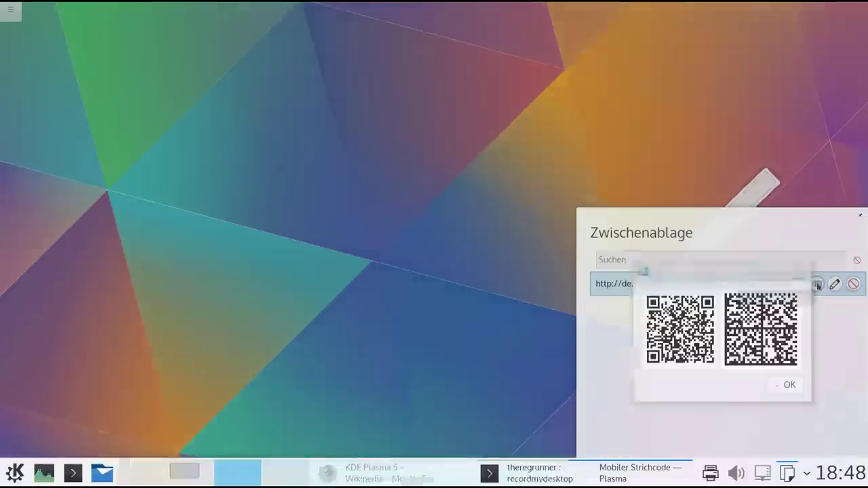
pyautogui.moveTo(729, 265); pyautogui.dragTo(365, 96)
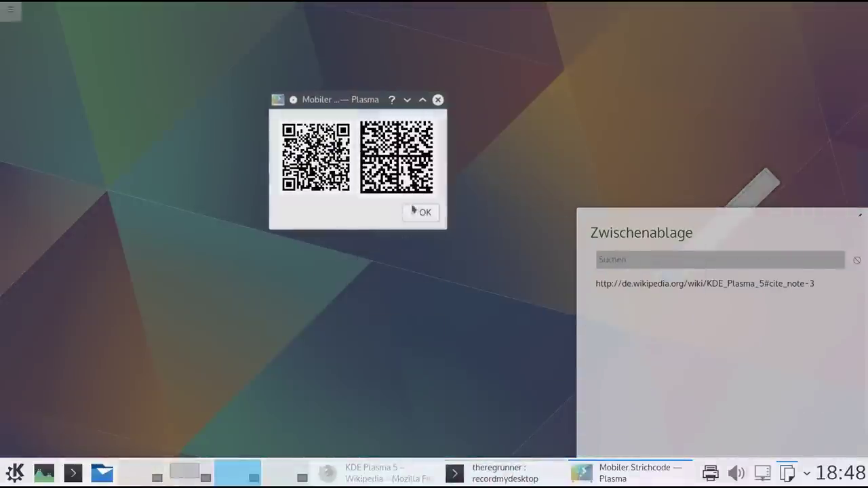
pyautogui.moveTo(448, 228); pyautogui.dragTo(801, 400)
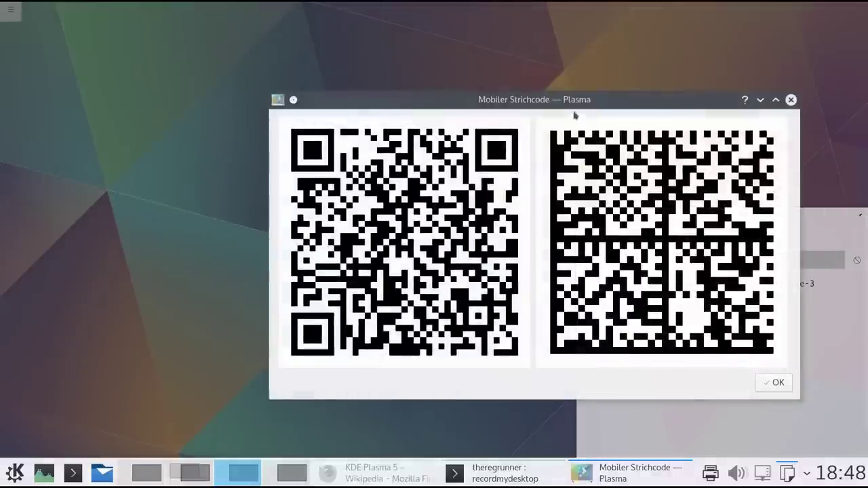
pyautogui.moveTo(573, 103); pyautogui.dragTo(457, 71)
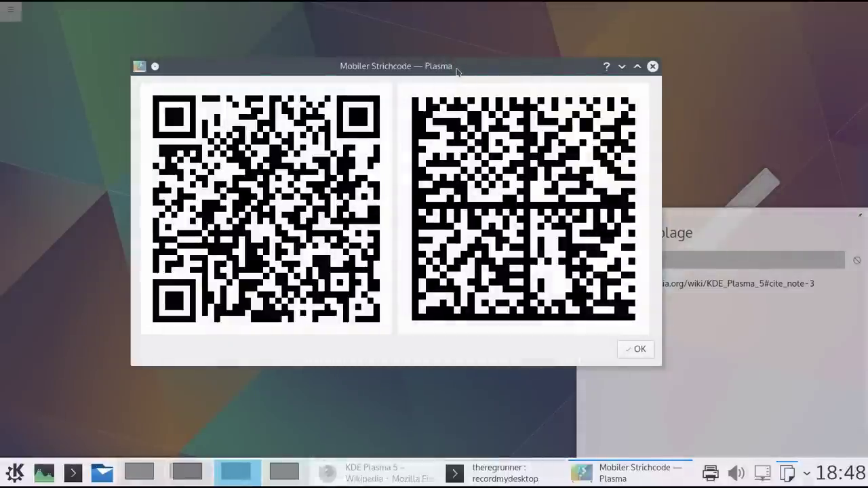
# Take a screenshot of the desktop with KSnapshot, close the barcode window and move KSnapshot aside.
pyautogui.press('Print')
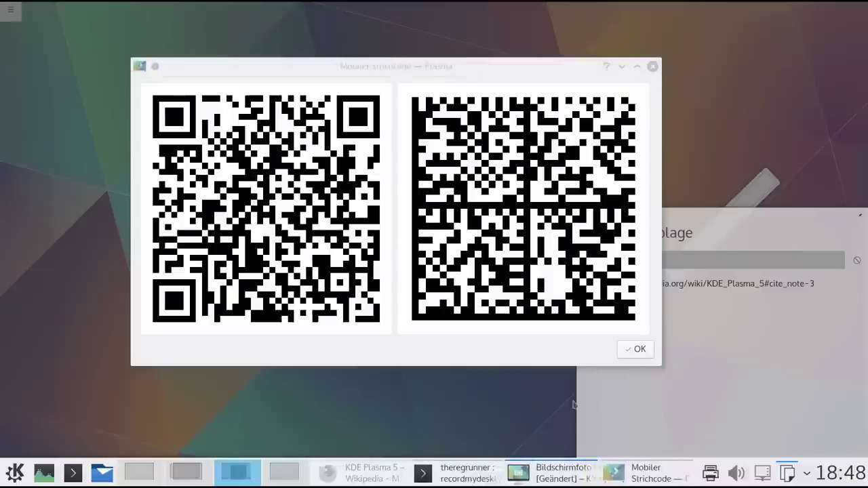
pyautogui.click(640, 349)
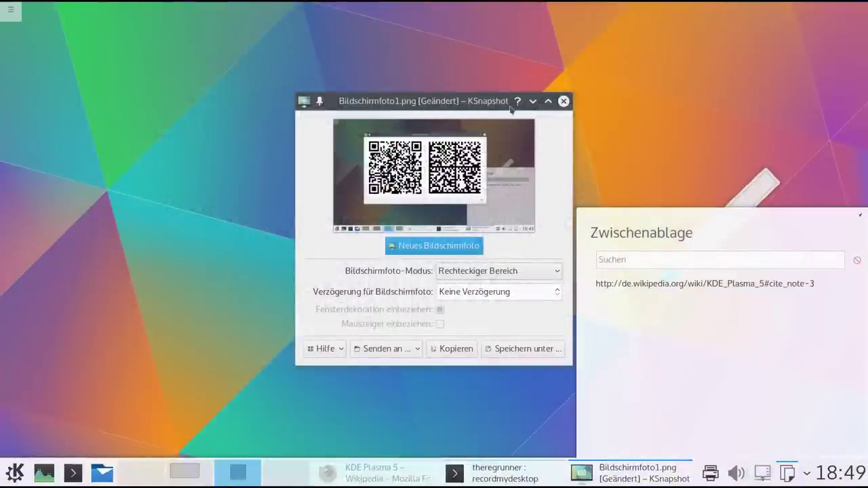
pyautogui.moveTo(511, 108); pyautogui.dragTo(409, 77)
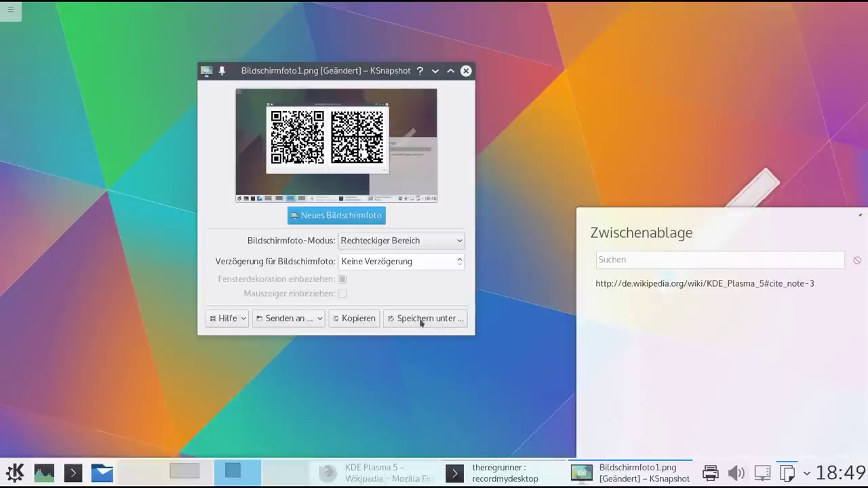
pyautogui.click(335, 217)
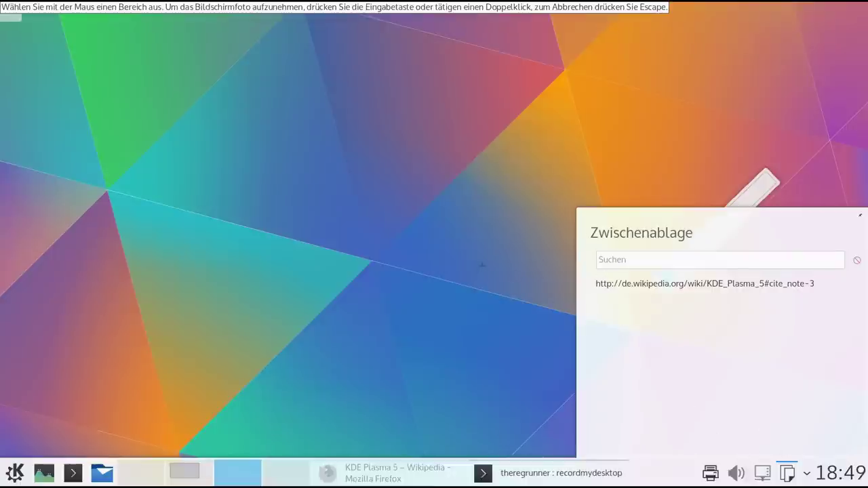
pyautogui.doubleClick(482, 197)
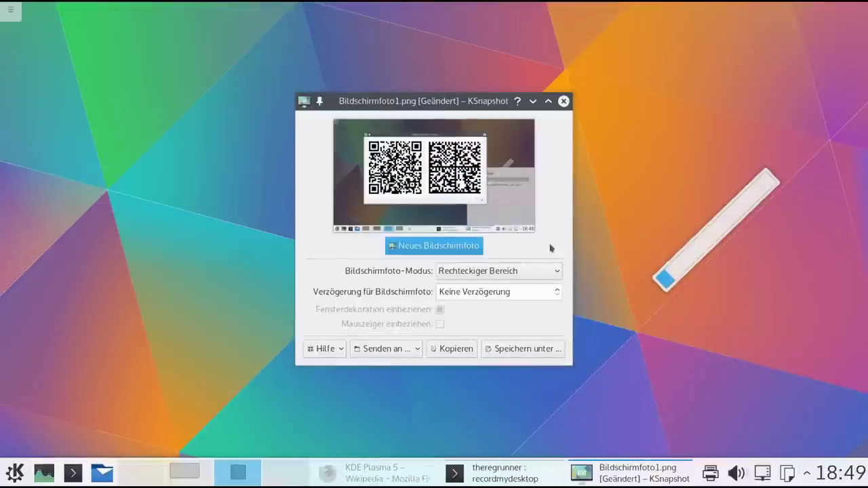
pyautogui.moveTo(514, 109); pyautogui.dragTo(365, 102)
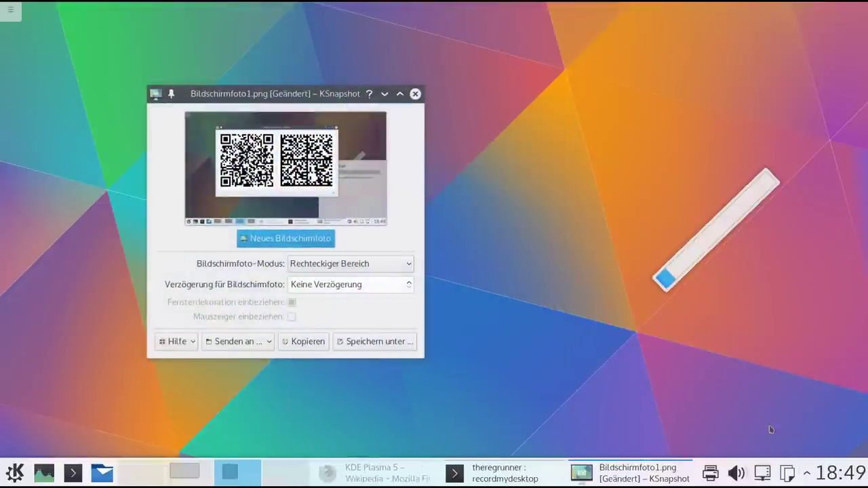
# Reopen the barcodes for the copied address from the Zwischenablage, and enlarge their window beside KSnapshot.
pyautogui.click(787, 472)
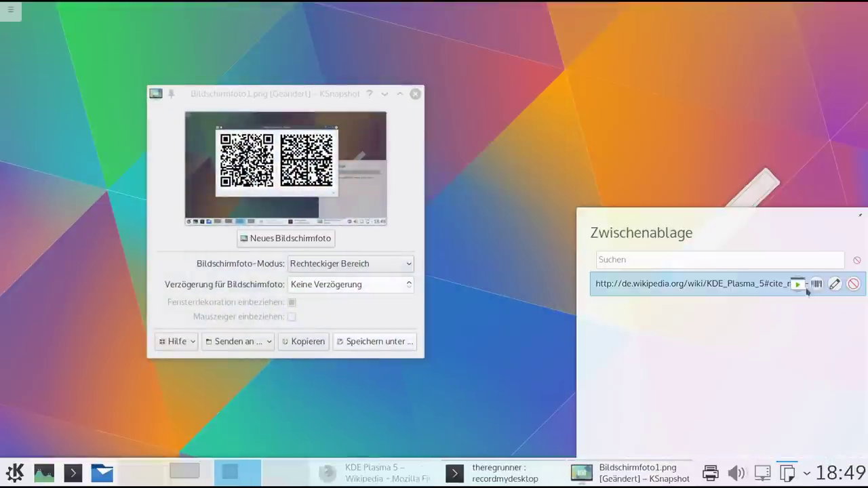
pyautogui.click(817, 284)
pyautogui.moveTo(722, 285); pyautogui.dragTo(602, 53)
pyautogui.moveTo(688, 166); pyautogui.dragTo(859, 401)
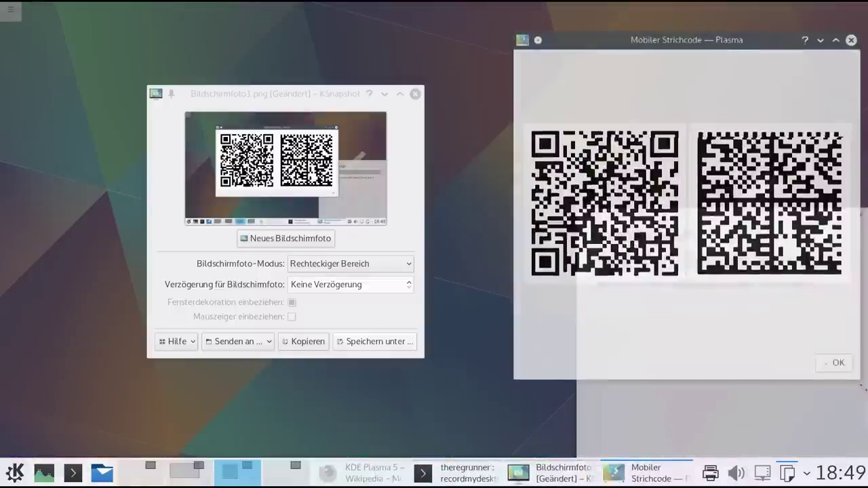
pyautogui.moveTo(711, 43); pyautogui.dragTo(644, 42)
# Try to capture the QR code as a new rectangular-region screenshot.
pyautogui.click(309, 95)
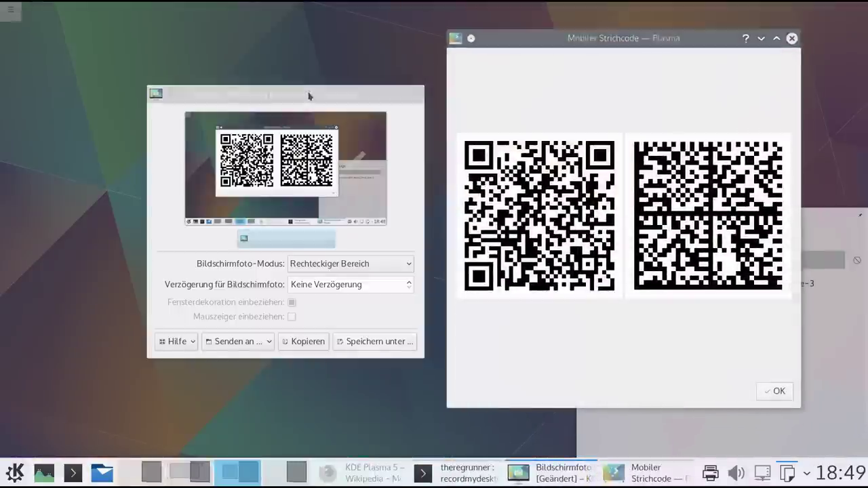
pyautogui.click(285, 238)
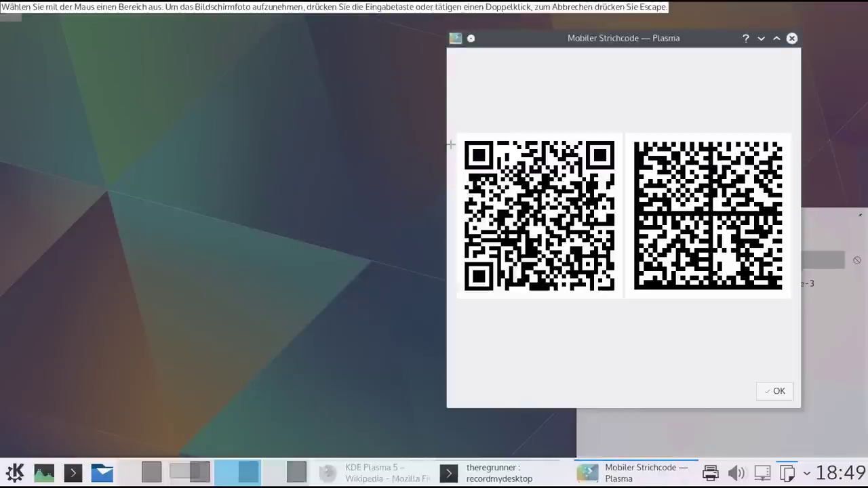
pyautogui.moveTo(452, 130); pyautogui.dragTo(626, 298)
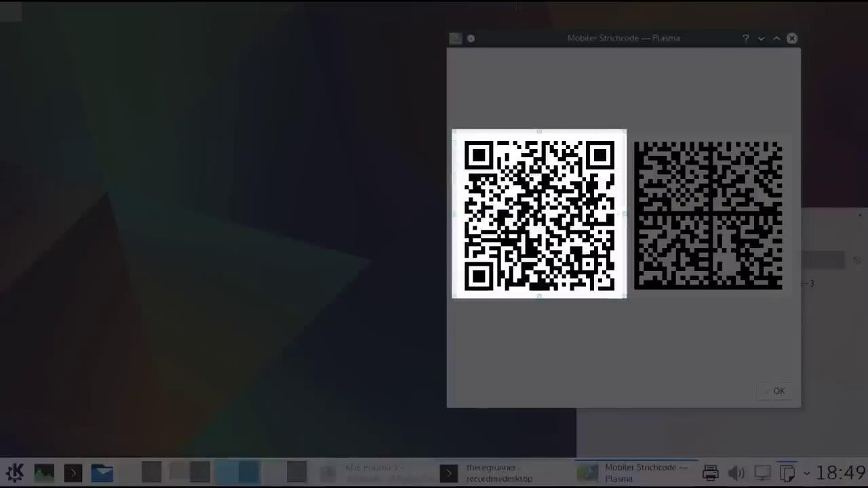
pyautogui.rightClick(451, 68)
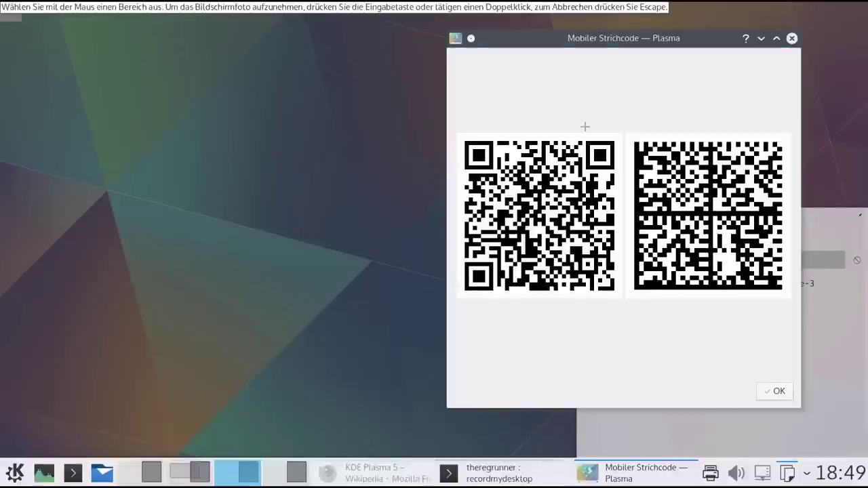
pyautogui.press('Escape')
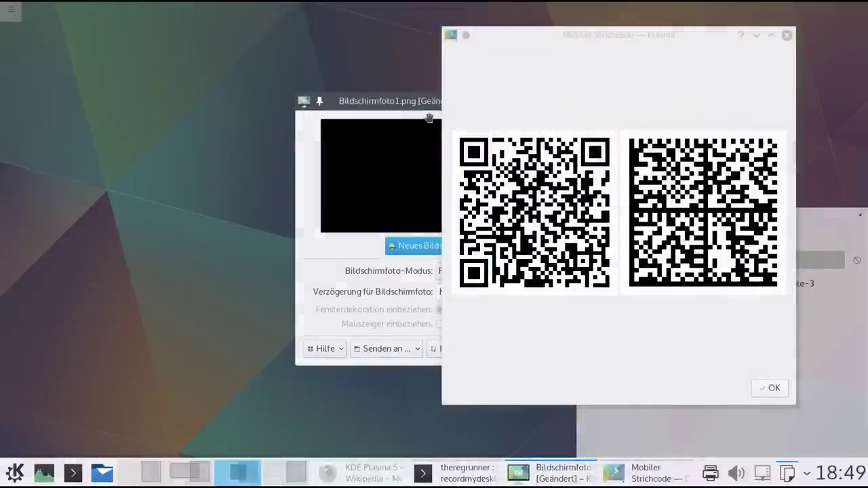
pyautogui.moveTo(412, 99); pyautogui.dragTo(203, 56)
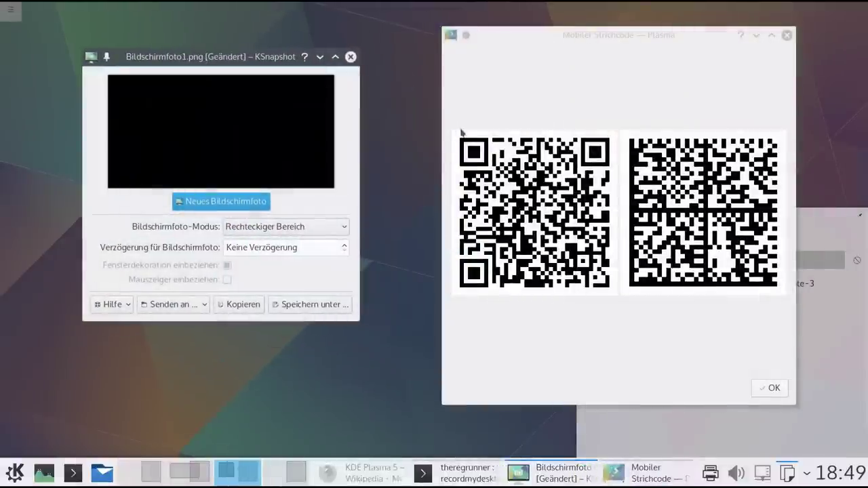
# Capture the QR code as a rectangular region of about 392x375 pixels, and close the Mobiler Strichcode window.
pyautogui.click(241, 205)
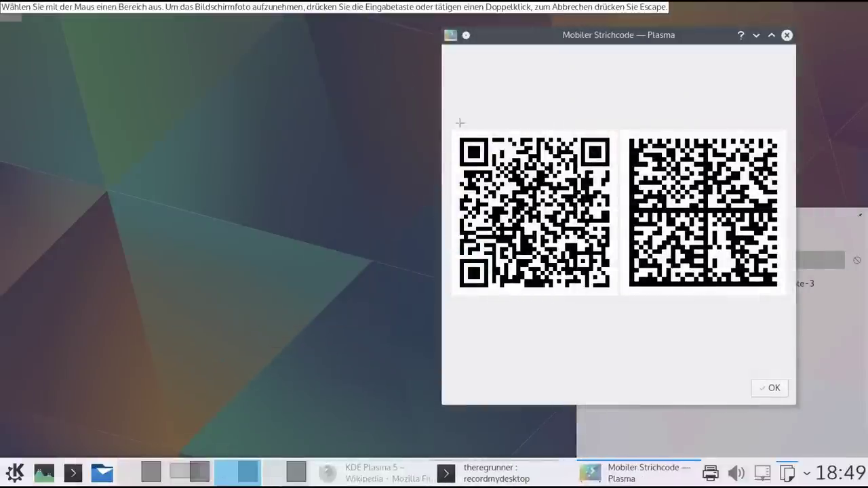
pyautogui.moveTo(447, 127); pyautogui.dragTo(624, 300)
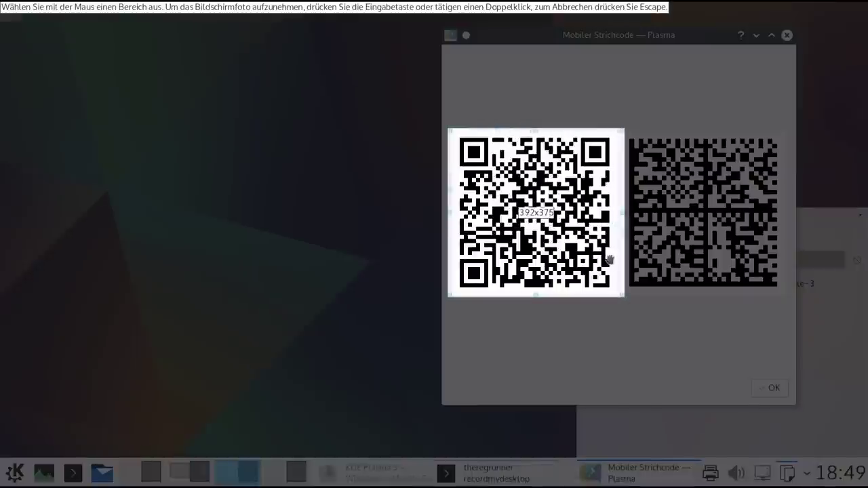
pyautogui.doubleClick(612, 263)
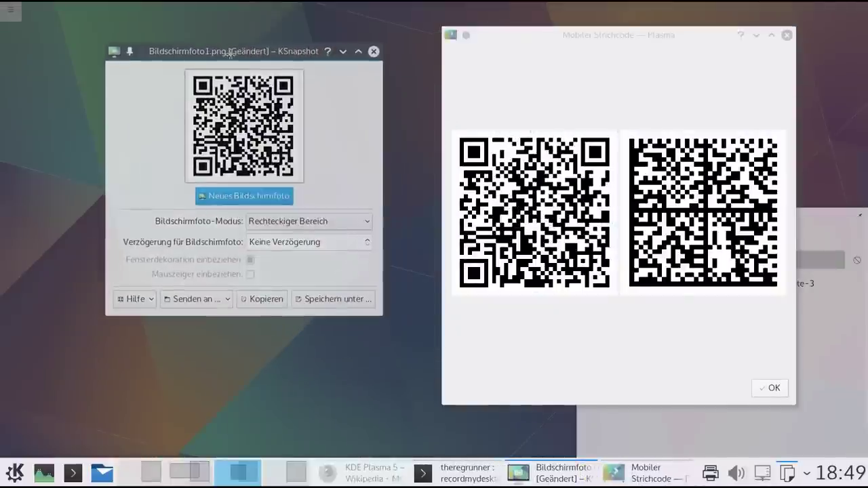
pyautogui.click(787, 35)
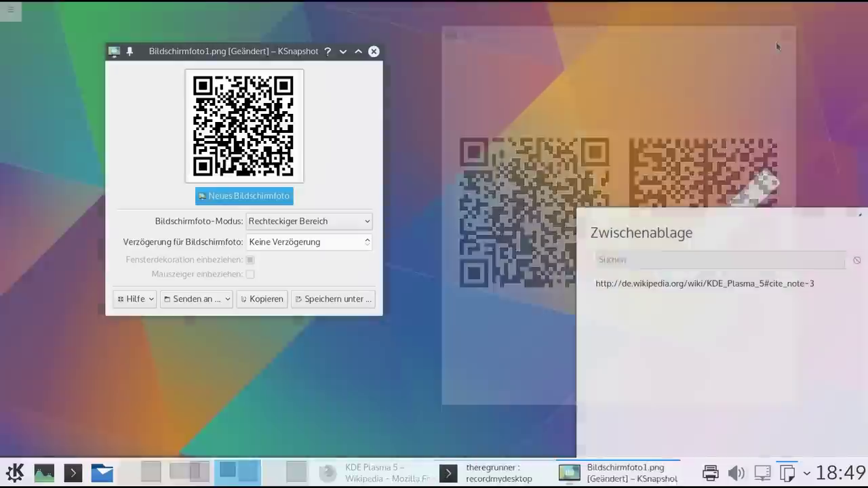
pyautogui.moveTo(271, 58); pyautogui.dragTo(376, 97)
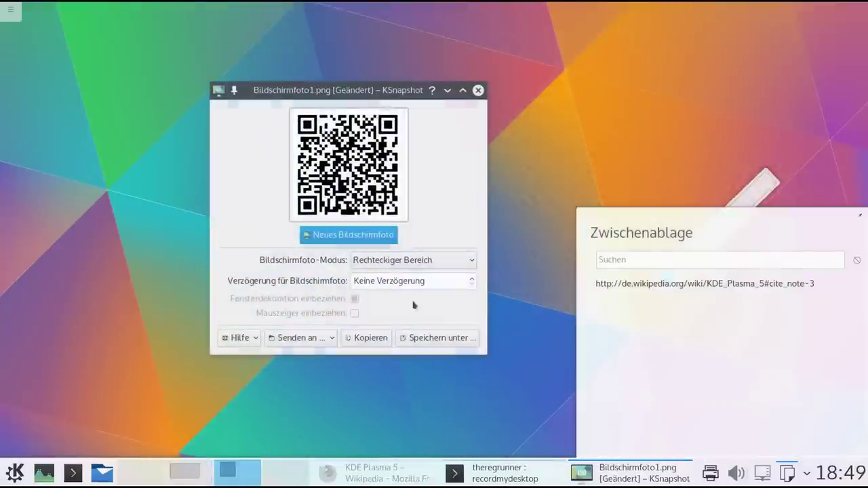
# Save the screenshot as qr1.png in the Bilder folder, and close KSnapshot and the clipboard history.
pyautogui.click(458, 345)
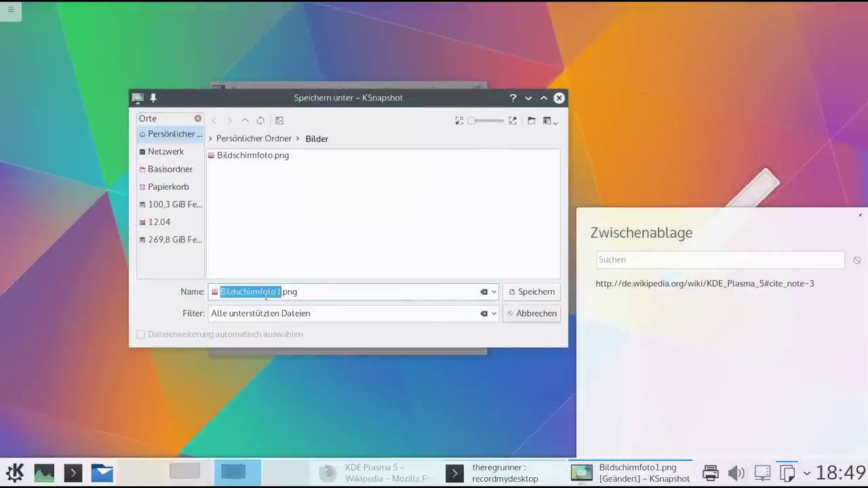
pyautogui.press('BackSpace')
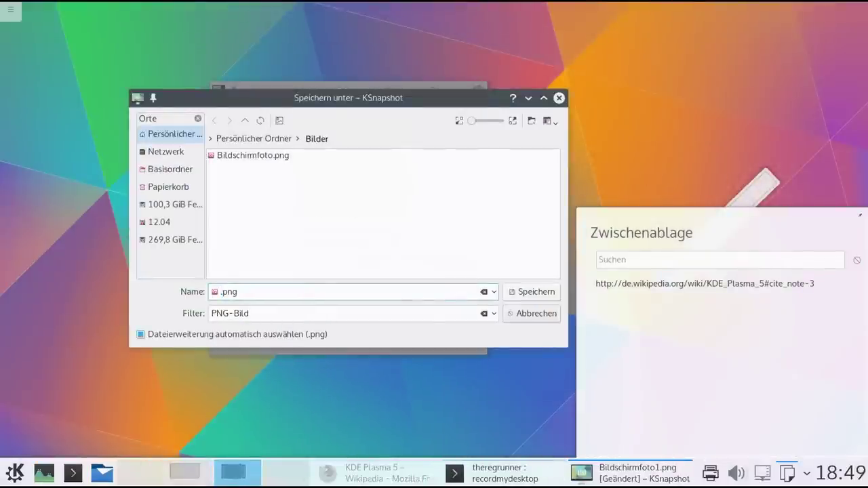
pyautogui.write('qr')
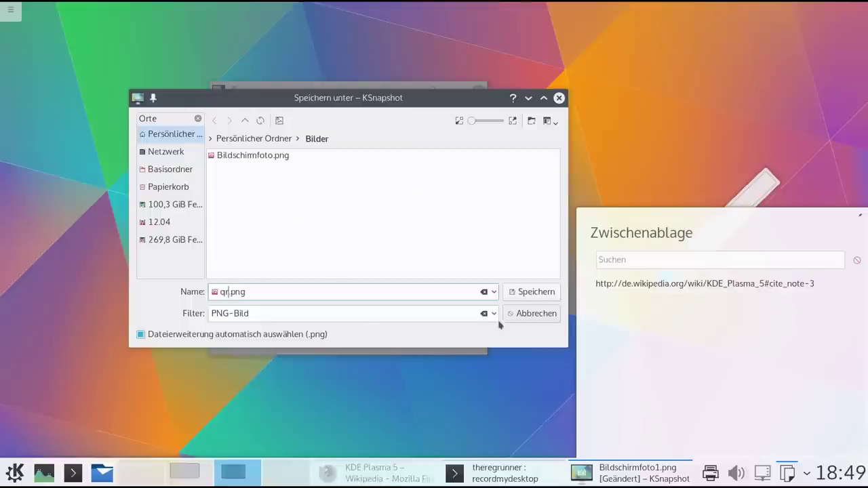
pyautogui.write('1')
pyautogui.click(525, 296)
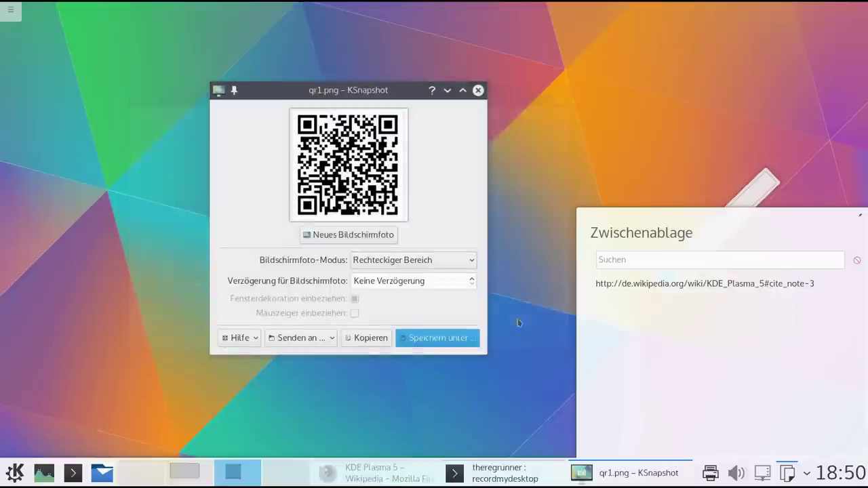
pyautogui.click(478, 90)
pyautogui.click(508, 182)
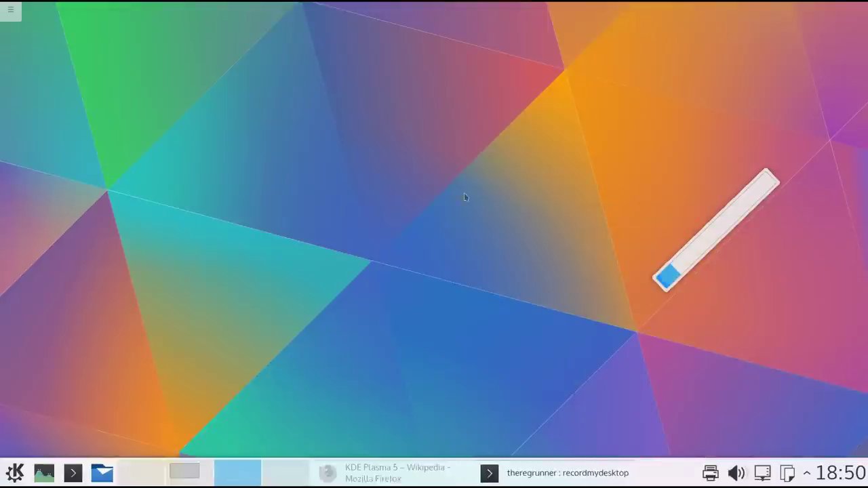
# Open the Verbindungs-Editor from the Netzwerke overview and reposition its window on the desktop.
pyautogui.moveTo(764, 480)
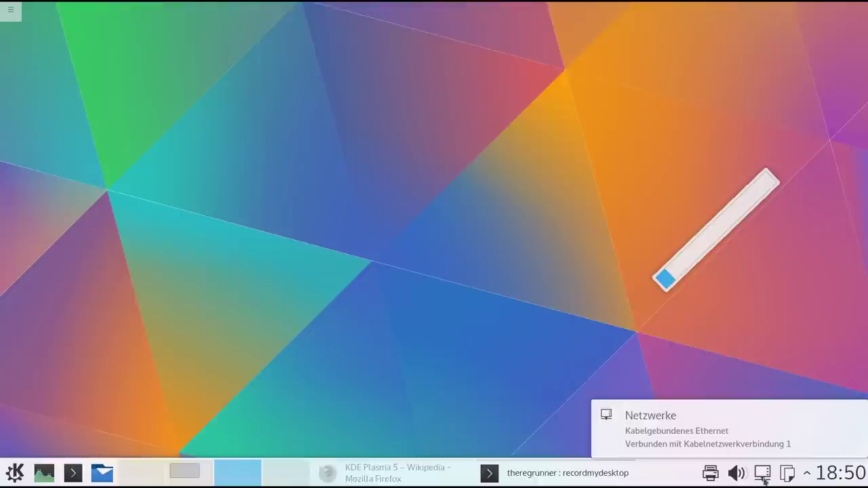
pyautogui.click(765, 481)
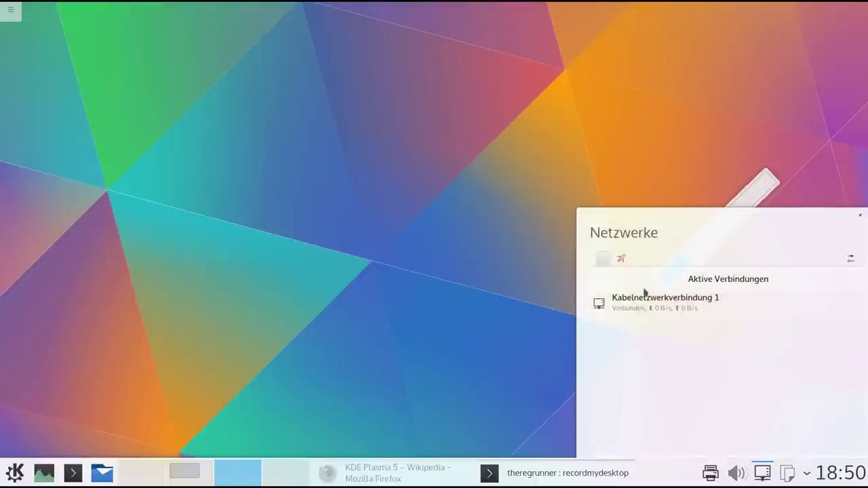
pyautogui.click(851, 259)
pyautogui.moveTo(363, 14); pyautogui.dragTo(489, 82)
# Open Kabelnetzwerkverbindung 1 for editing, and move its dialog over the Verbindungs-Editor.
pyautogui.click(220, 177)
pyautogui.rightClick(220, 178)
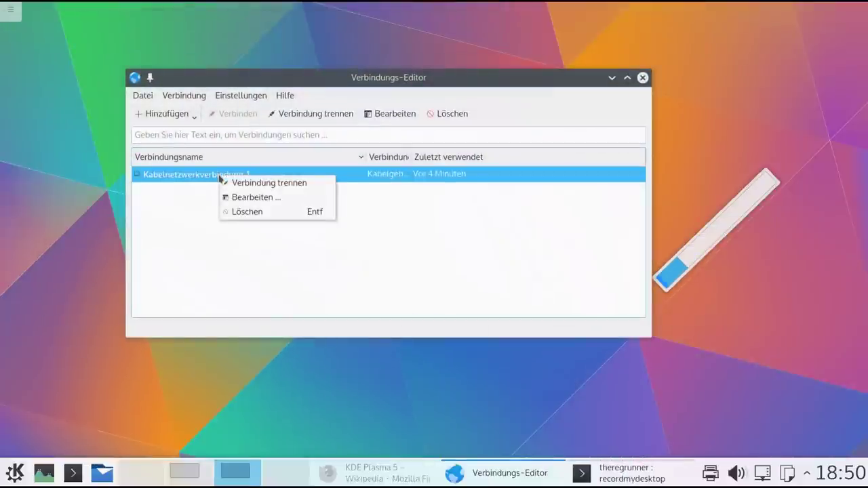
pyautogui.click(264, 197)
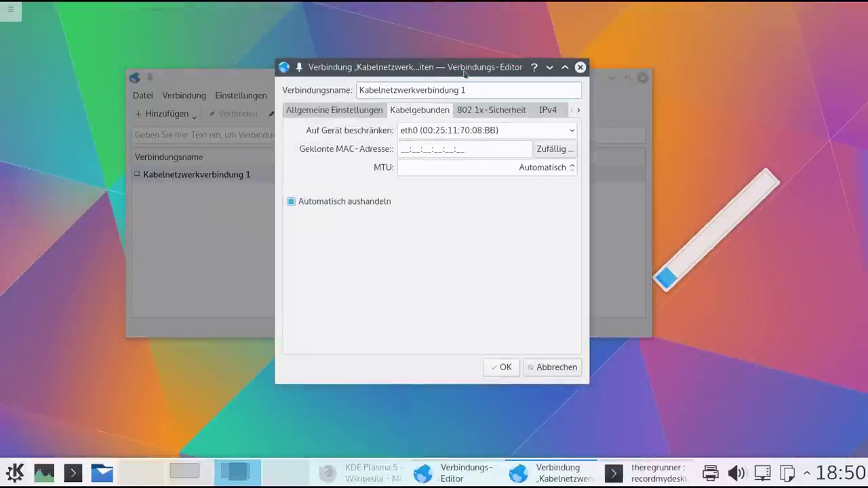
pyautogui.moveTo(465, 74); pyautogui.dragTo(383, 144)
# Inspect the IPv4 settings of Kabelnetzwerkverbindung 1 in a maximized dialog with widened address columns, and close the dialog and Verbindungs-Editor without saving.
pyautogui.click(465, 179)
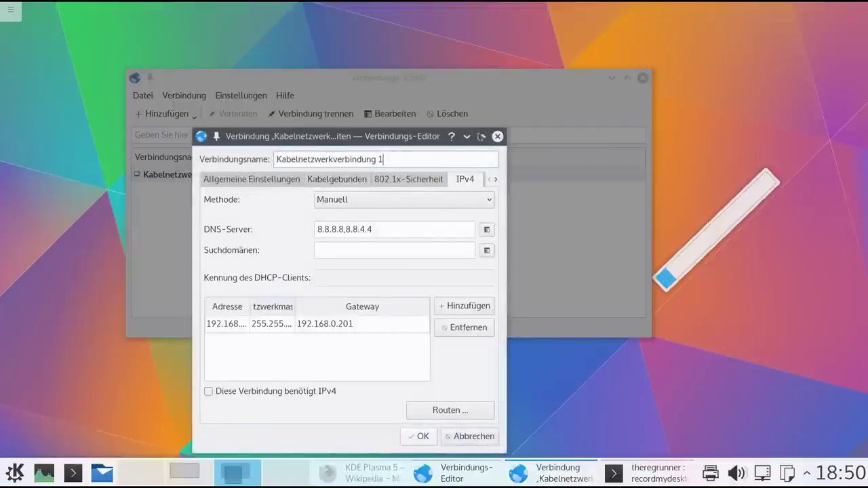
pyautogui.click(481, 137)
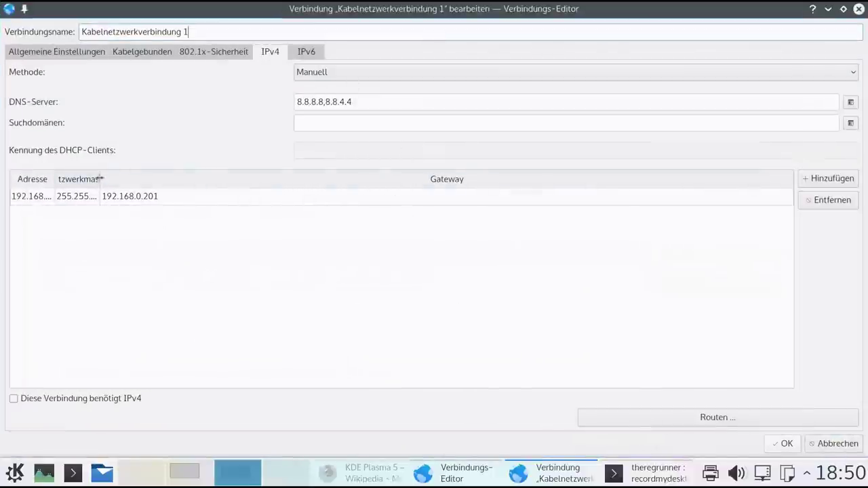
pyautogui.doubleClick(99, 180)
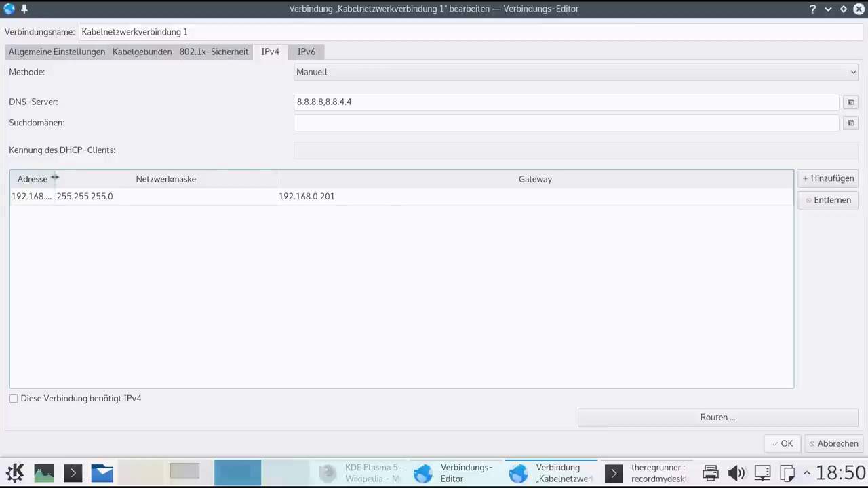
pyautogui.moveTo(54, 177); pyautogui.dragTo(151, 183)
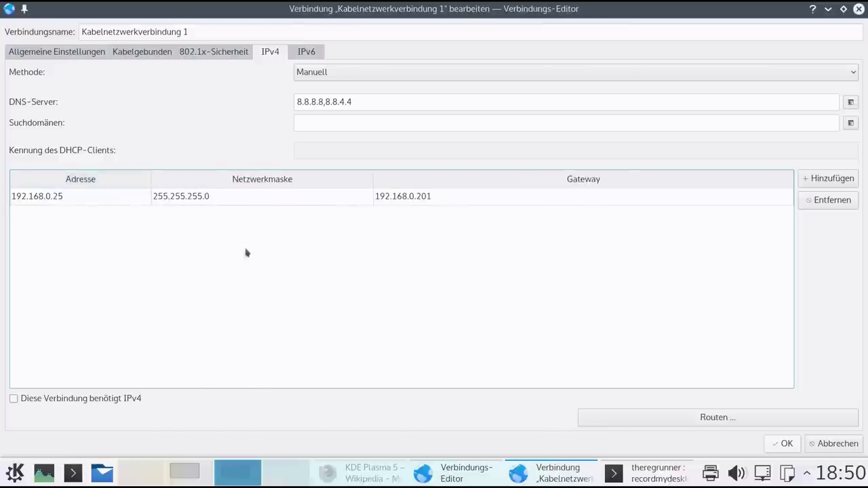
pyautogui.click(834, 443)
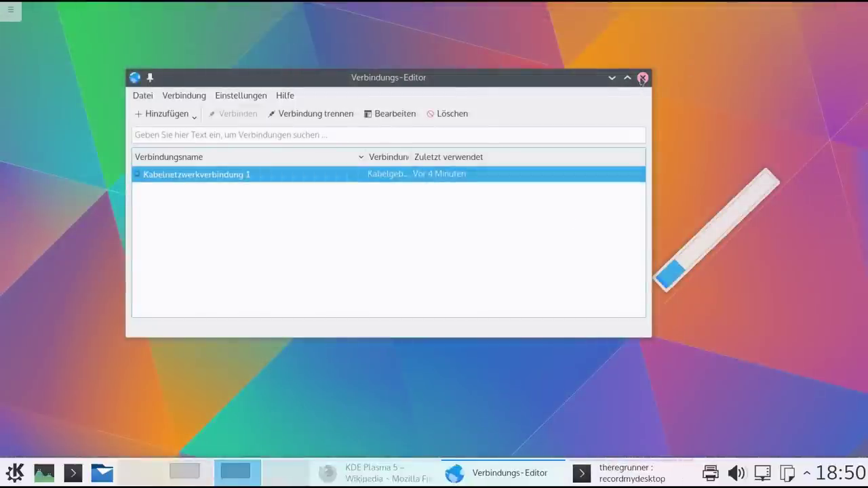
pyautogui.click(642, 78)
# Open Systemeinstellungen and view the number and layout of Virtuelle Arbeitsflächen under Arbeitsflächen-Verhalten.
pyautogui.click(14, 473)
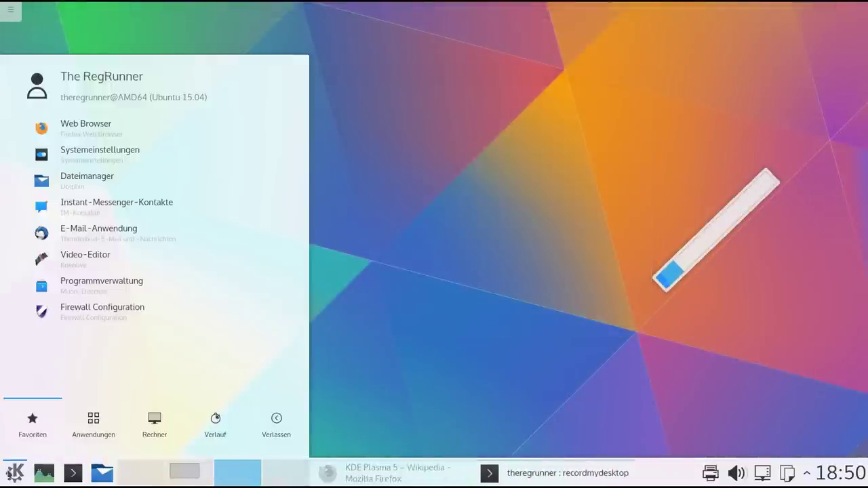
pyautogui.click(73, 161)
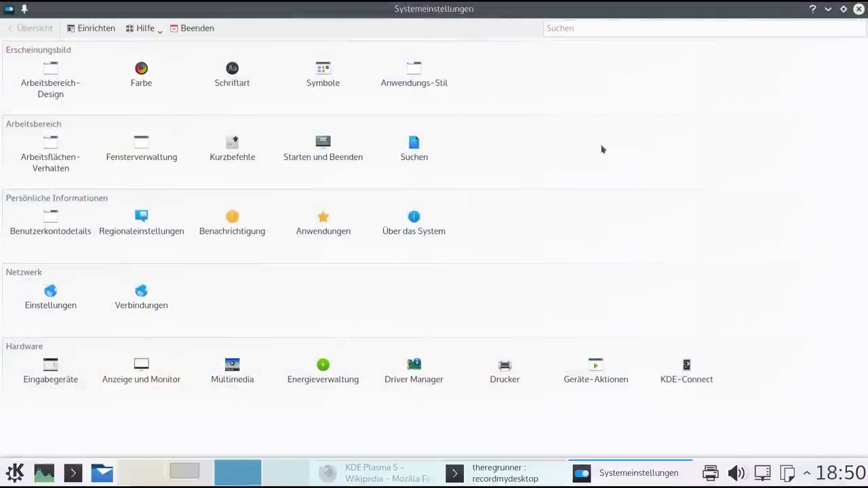
pyautogui.click(63, 146)
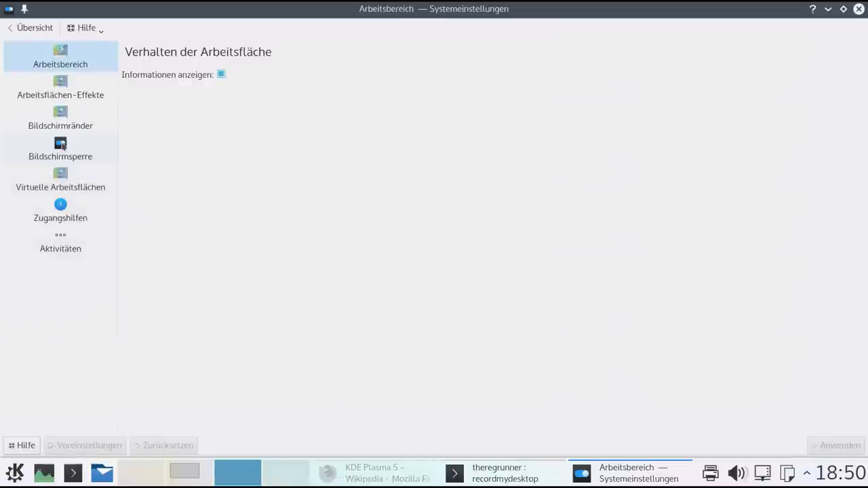
pyautogui.click(60, 63)
pyautogui.click(77, 183)
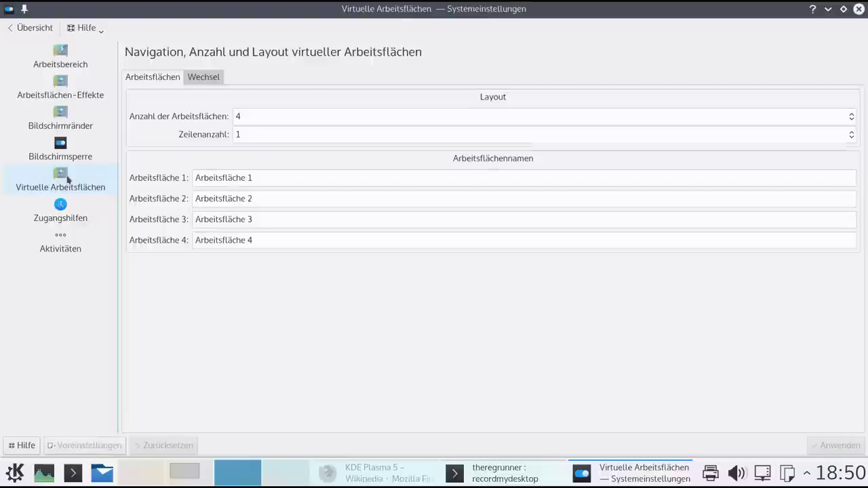
pyautogui.doubleClick(263, 121)
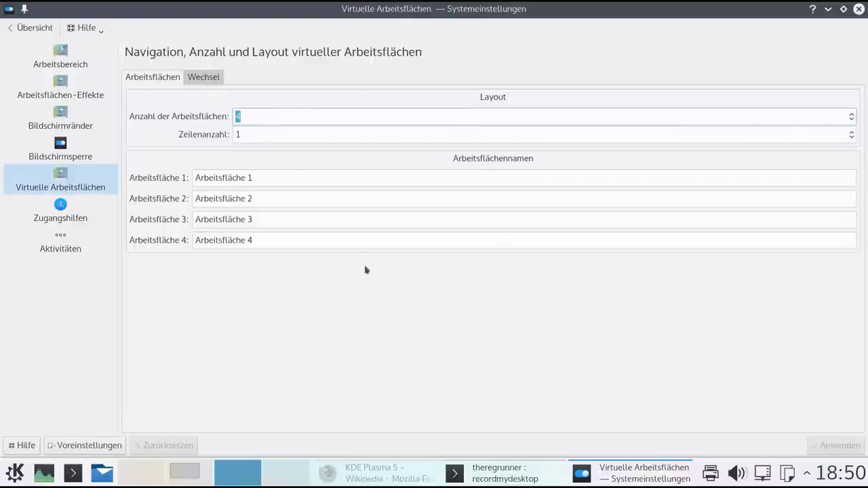
# Review the options of the Animierter Arbeitsflächen-Würfel effect under Arbeitsflächen-Effekte, cancel them, and close Systemeinstellungen.
pyautogui.click(57, 87)
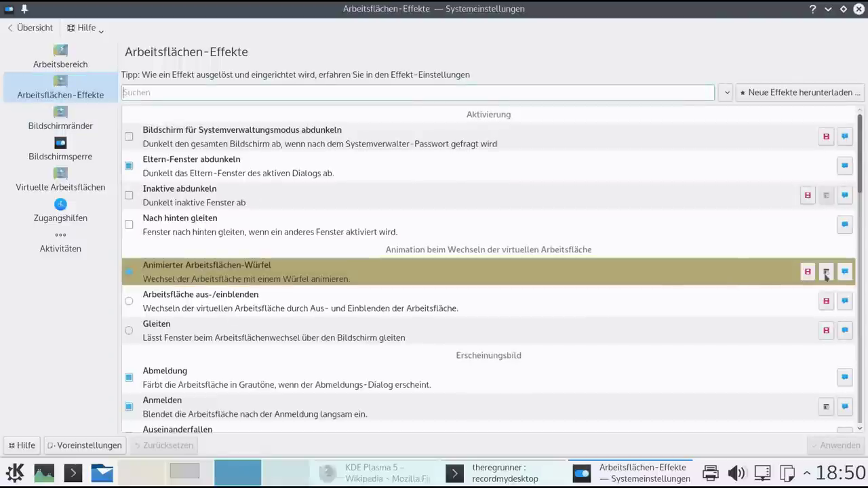
pyautogui.click(826, 274)
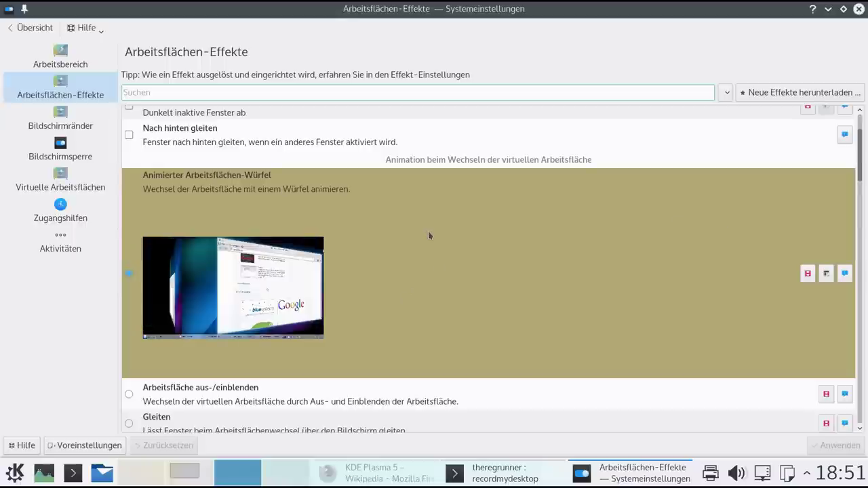
pyautogui.click(827, 274)
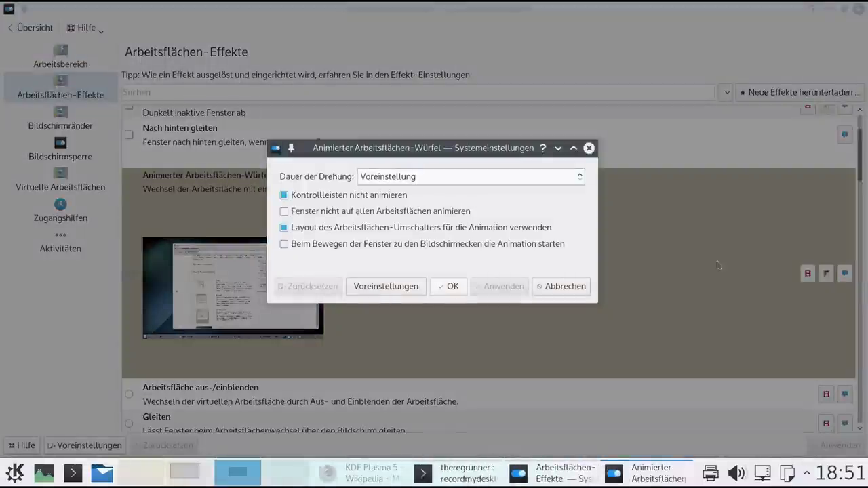
pyautogui.click(562, 287)
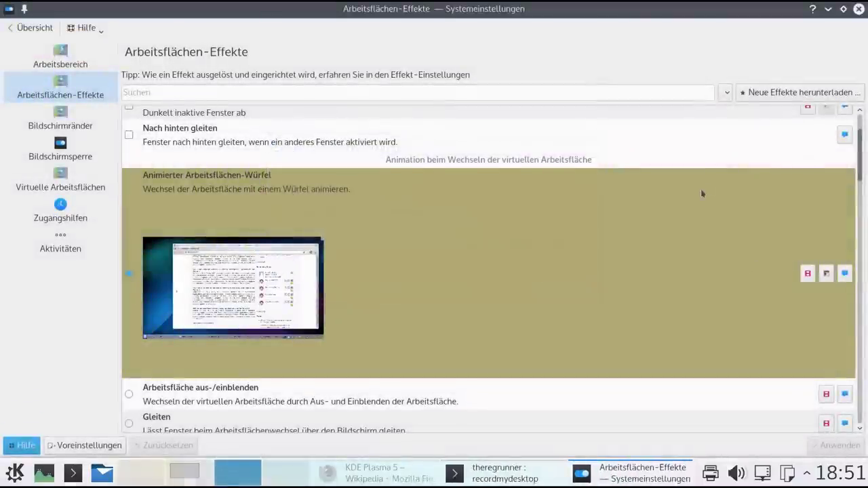
pyautogui.scroll(2, 701, 194)
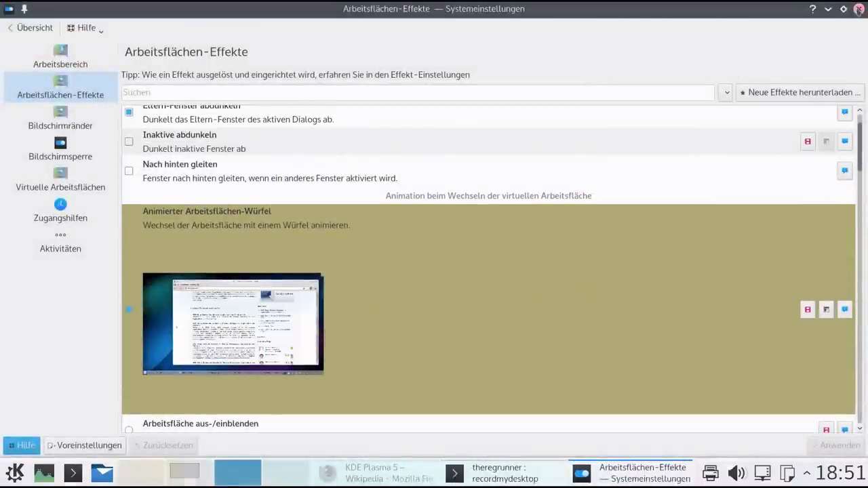
pyautogui.click(859, 9)
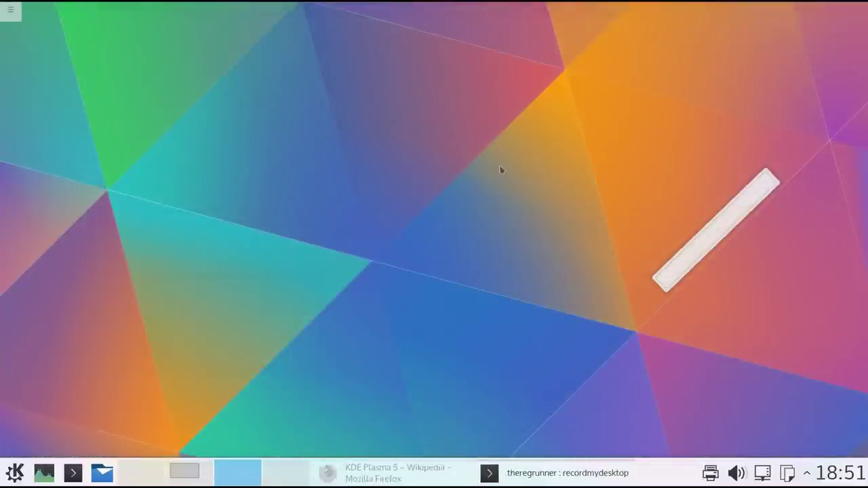
# Show the virtual desktops as a 3D cube, rotate it through several faces, and switch to Arbeitsfläche 1.
pyautogui.hotkey('ctrl', 'F11')
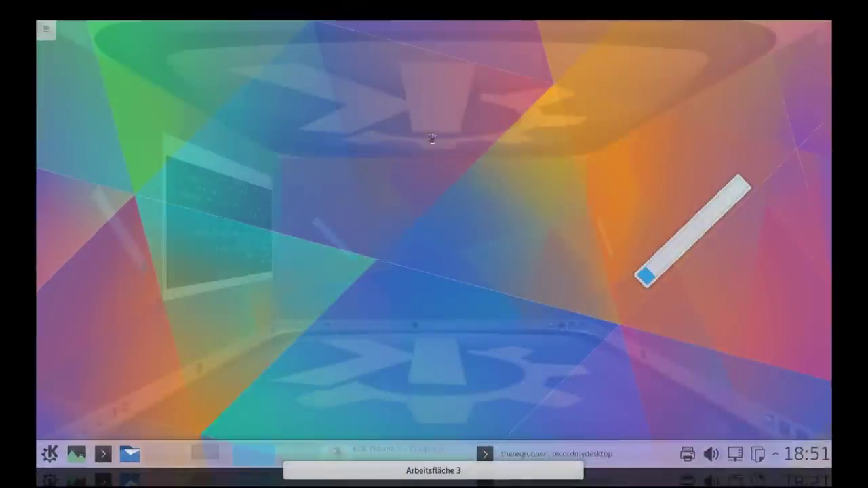
pyautogui.moveTo(432, 139); pyautogui.dragTo(460, 370)
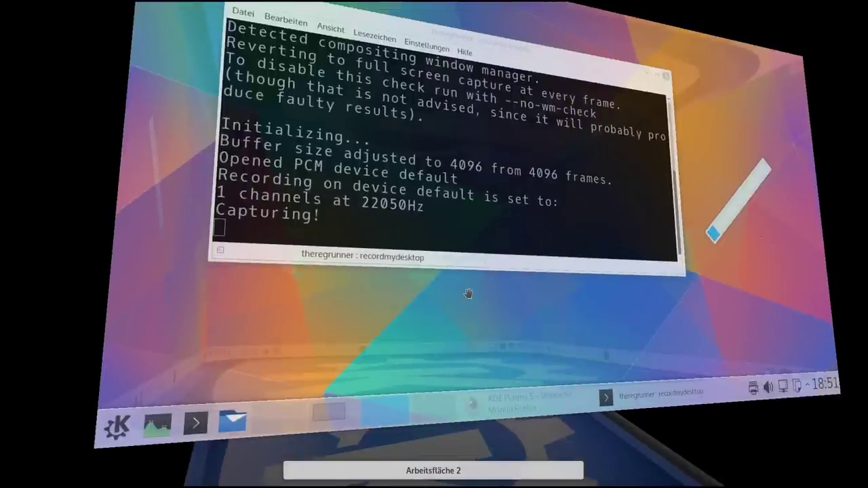
pyautogui.moveTo(331, 280); pyautogui.dragTo(461, 295)
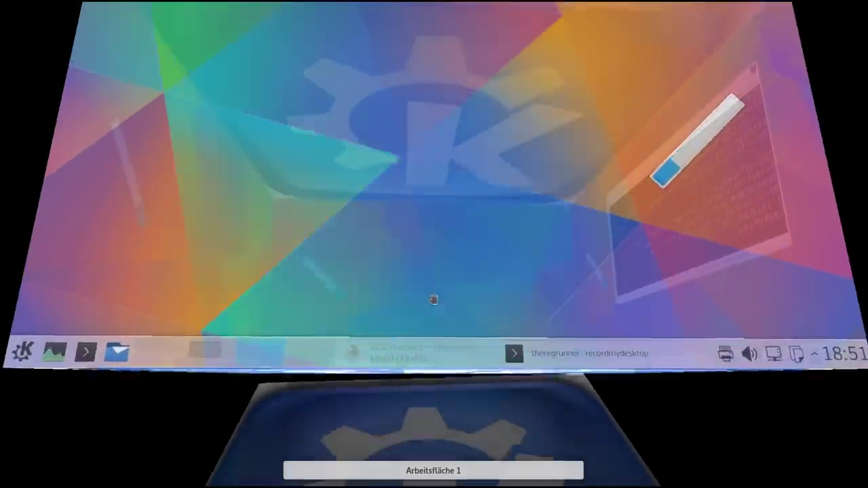
pyautogui.click(422, 258)
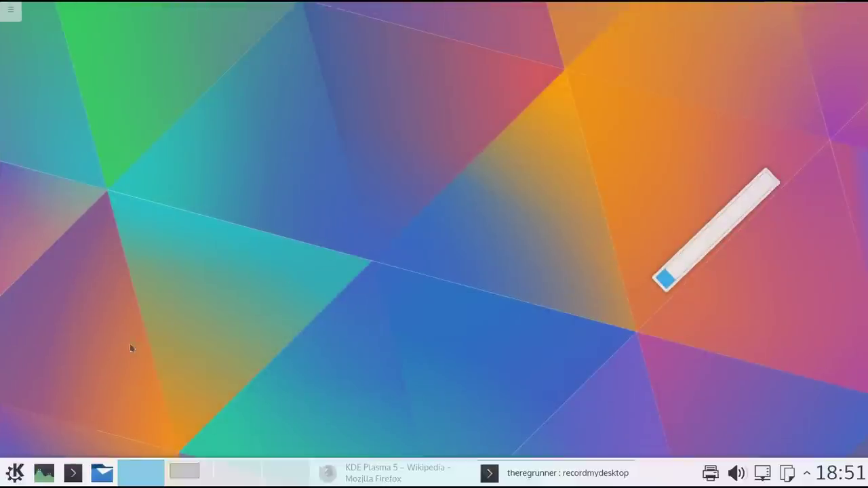
# Open the home folder in Dolphin, widen its information area, and restore the maximized window to its smaller size.
pyautogui.click(101, 472)
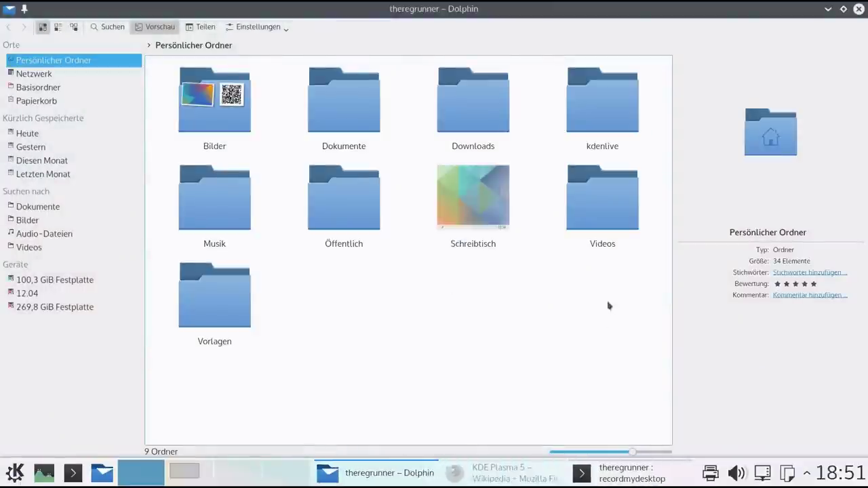
pyautogui.moveTo(672, 273); pyautogui.dragTo(644, 278)
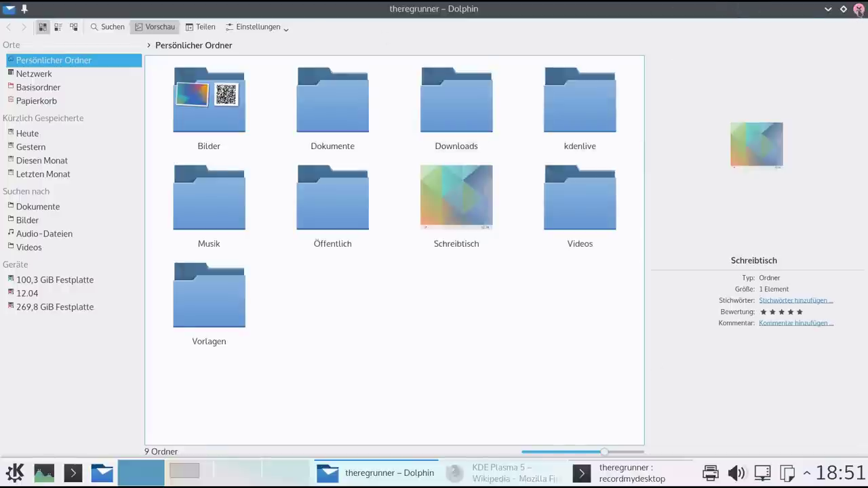
pyautogui.doubleClick(770, 14)
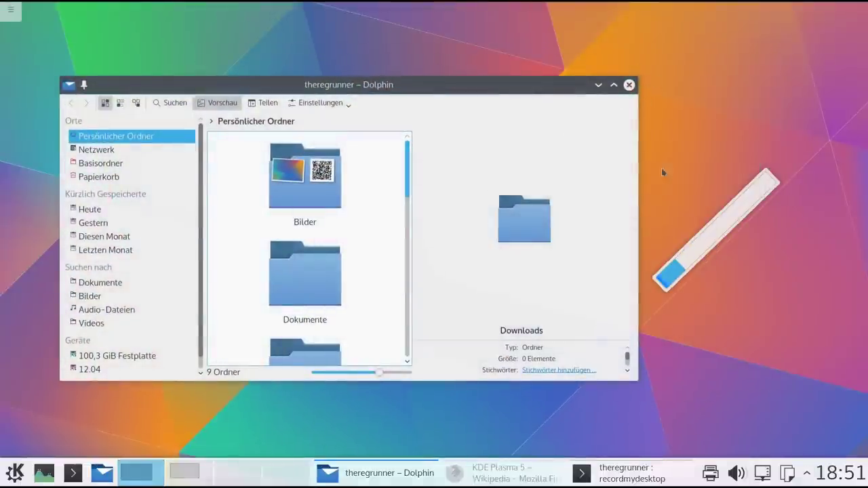
# Open Systemeinstellungen and view the Erscheinungsbild and Arbeitsflächen-Design pages of Arbeitsbereich-Design, including the Breeze theme's details.
pyautogui.click(15, 472)
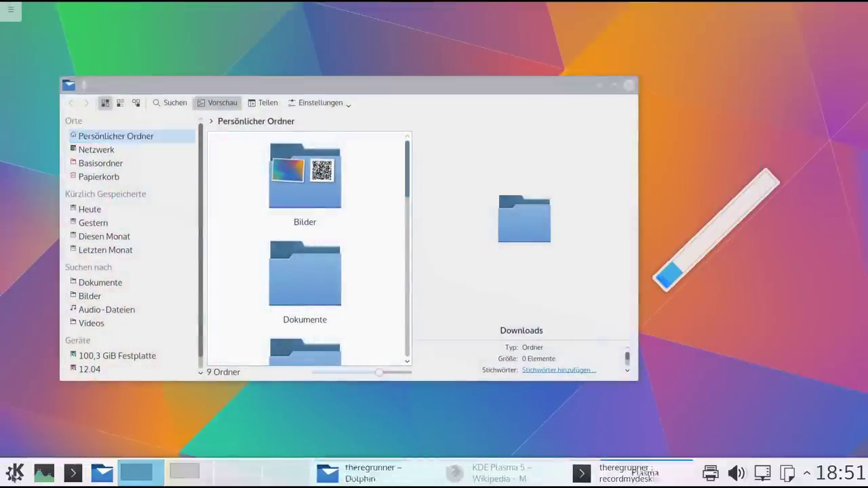
pyautogui.click(58, 156)
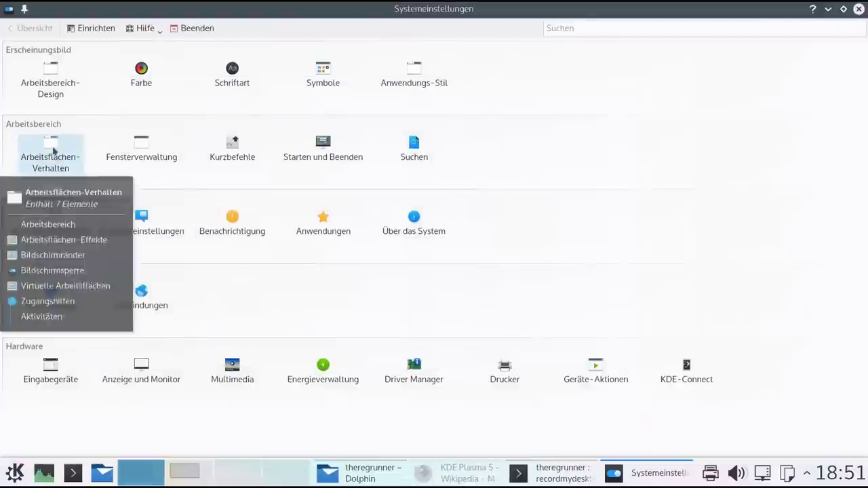
pyautogui.click(54, 77)
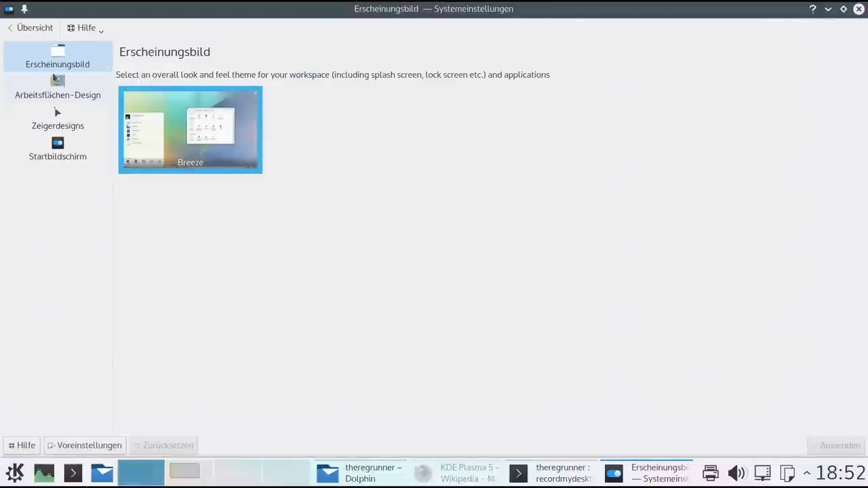
pyautogui.click(61, 90)
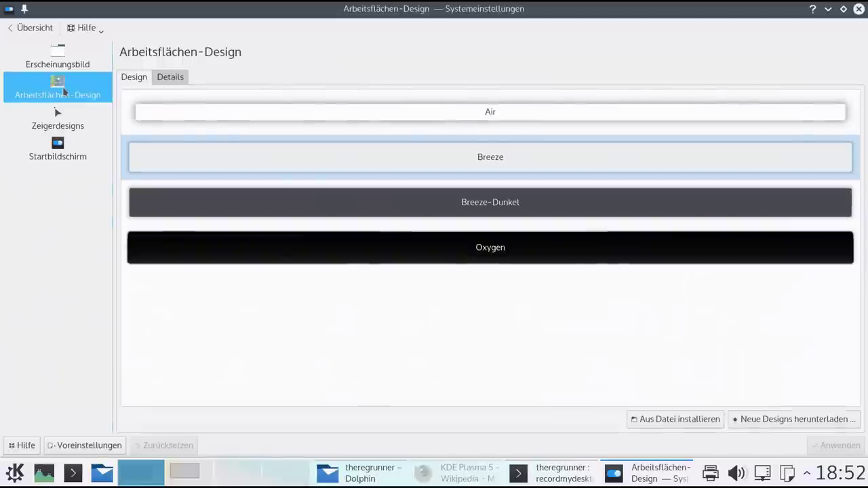
pyautogui.click(500, 160)
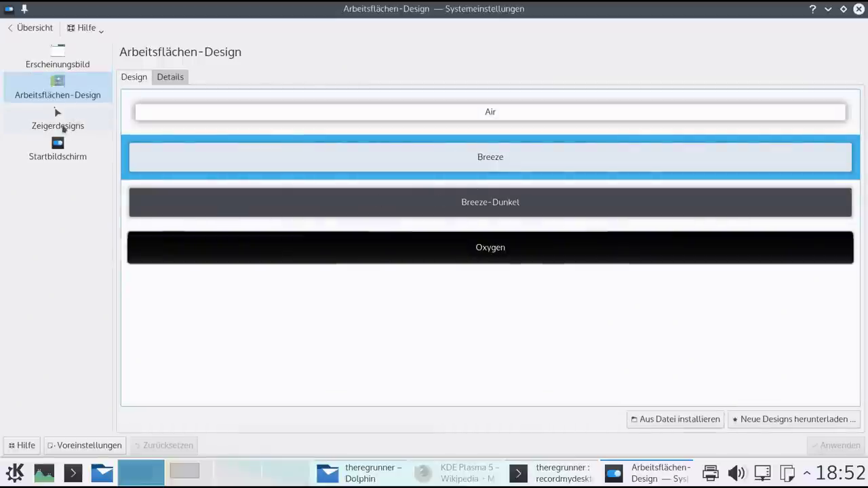
pyautogui.click(169, 78)
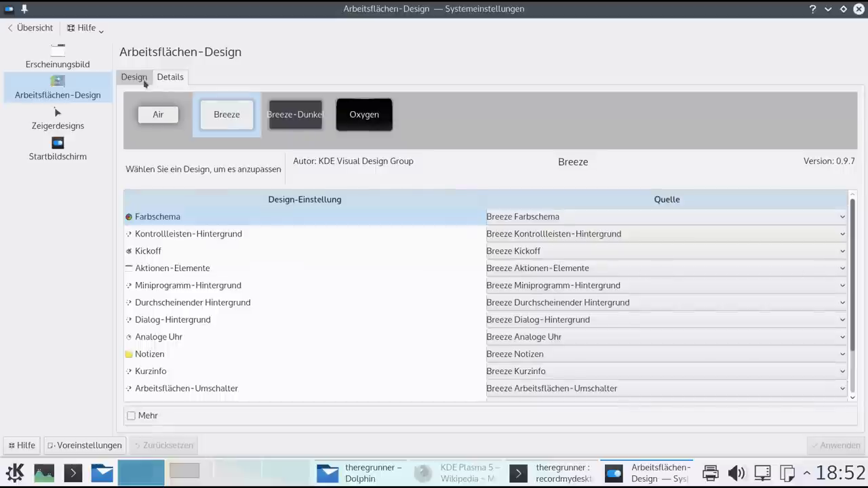
pyautogui.click(134, 78)
pyautogui.click(52, 62)
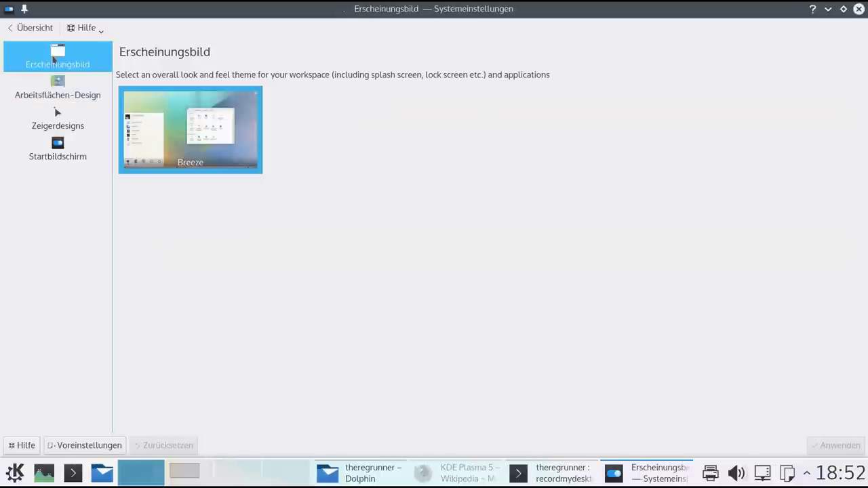
# Select Plastik as the Fensterdekoration under Anwendungs-Stil and apply the change.
pyautogui.click(30, 30)
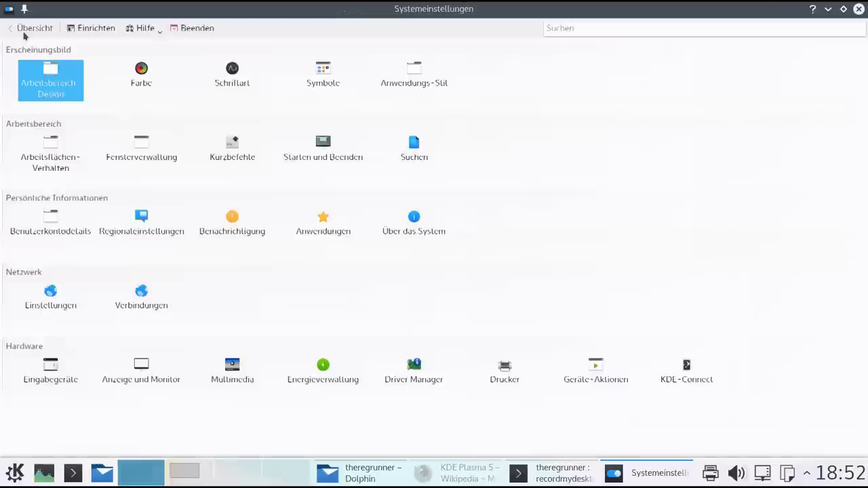
pyautogui.click(407, 76)
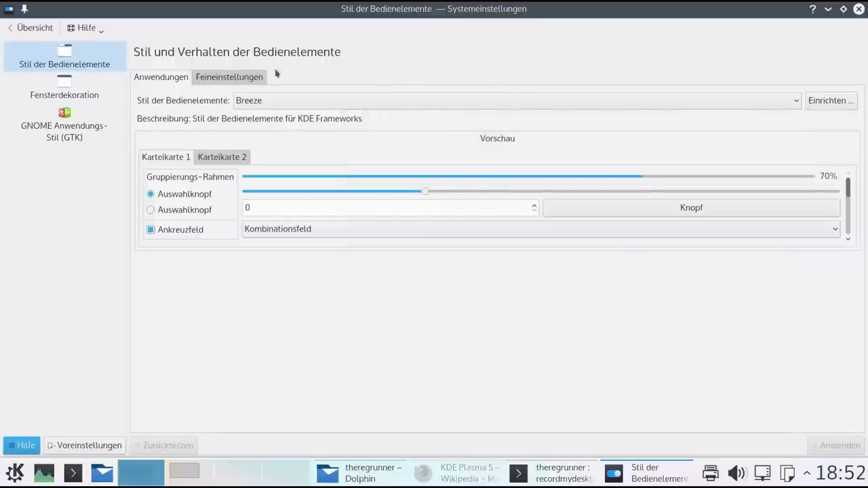
pyautogui.click(69, 96)
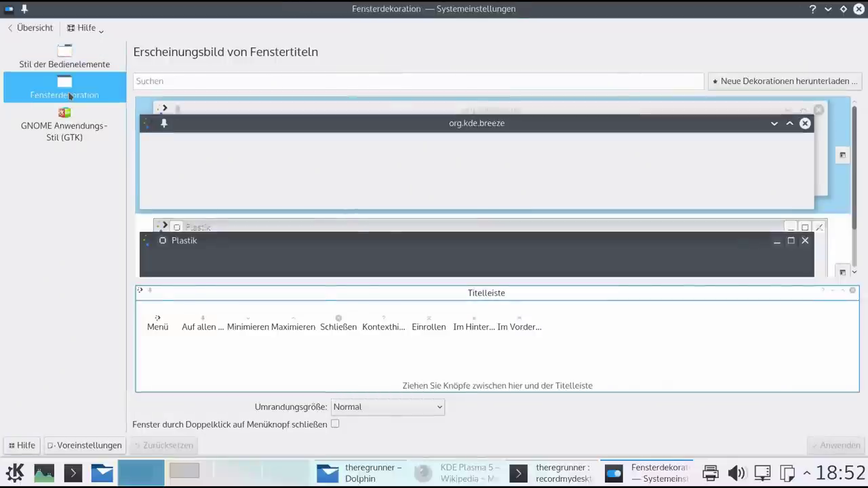
pyautogui.click(377, 251)
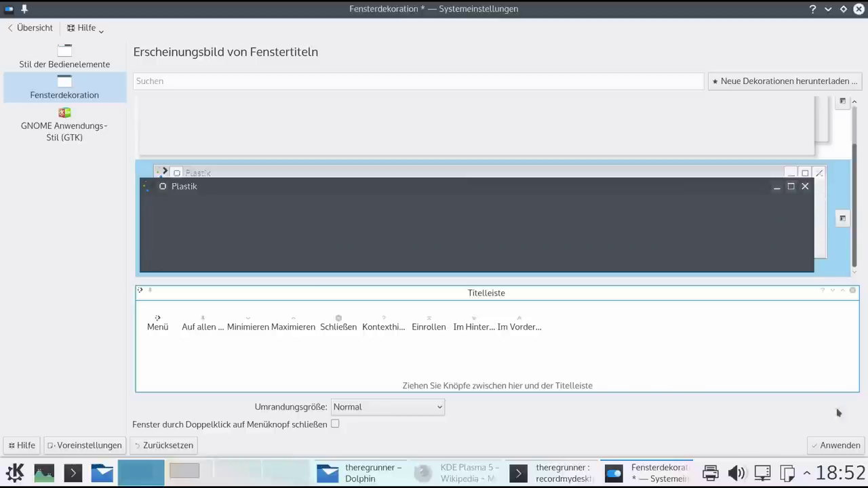
pyautogui.click(838, 445)
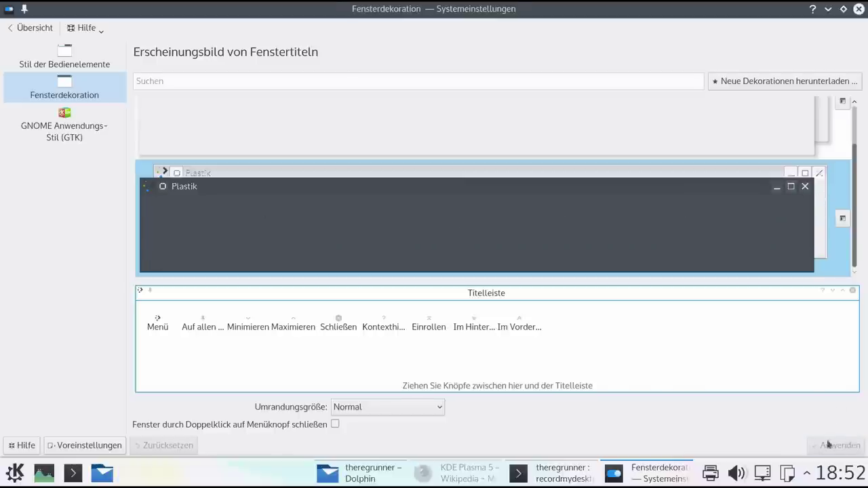
# Restore and close the Systemeinstellungen window, and try out moving, maximizing and restoring the Dolphin window before closing it.
pyautogui.doubleClick(711, 5)
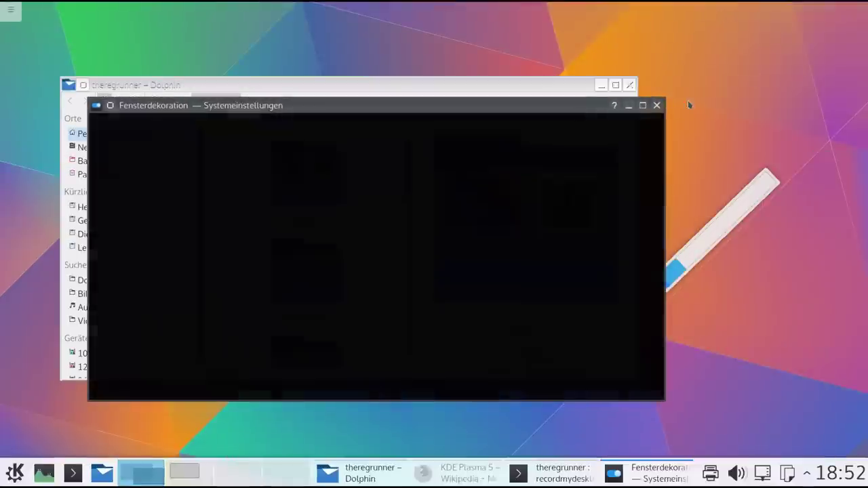
pyautogui.click(656, 105)
pyautogui.moveTo(495, 85); pyautogui.dragTo(498, 67)
pyautogui.doubleClick(498, 68)
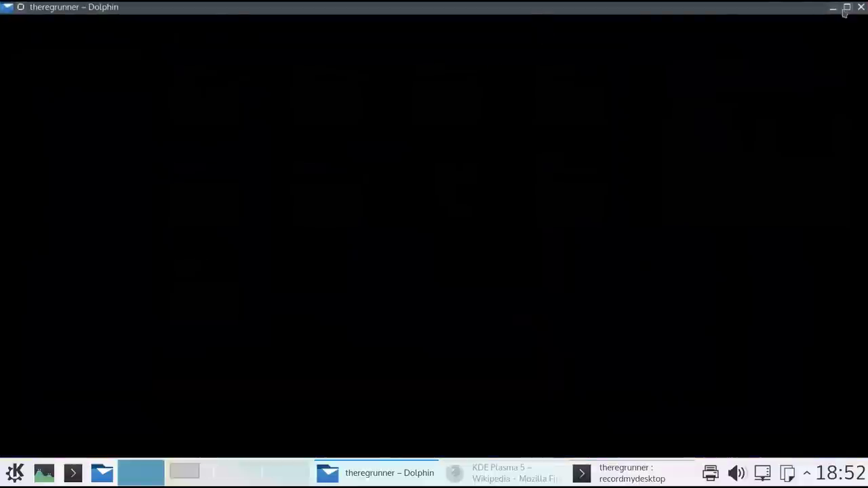
pyautogui.moveTo(464, 10); pyautogui.dragTo(439, 76)
pyautogui.doubleClick(447, 78)
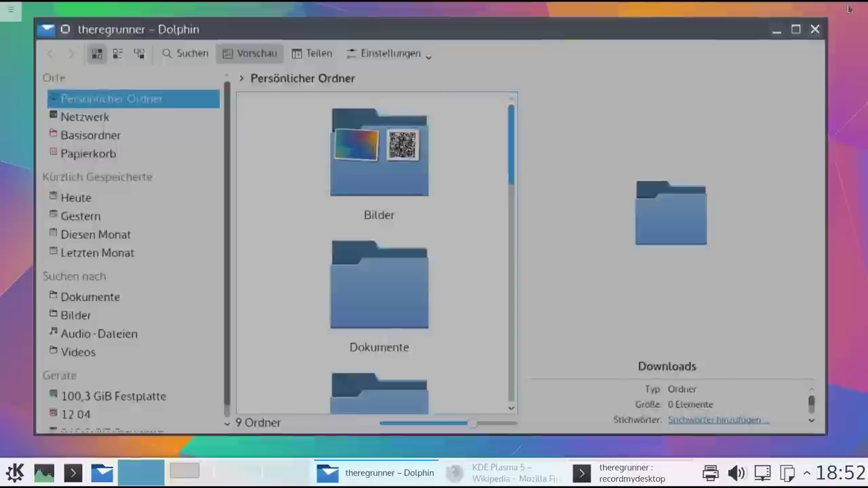
pyautogui.click(847, 7)
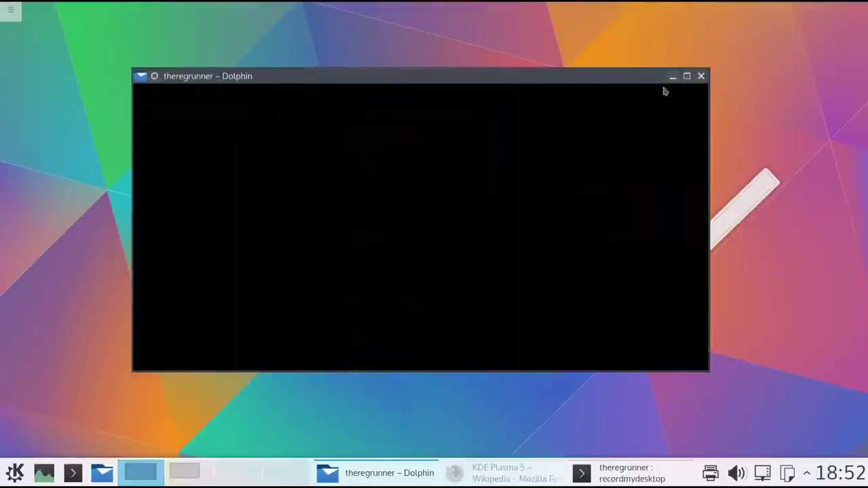
pyautogui.click(702, 77)
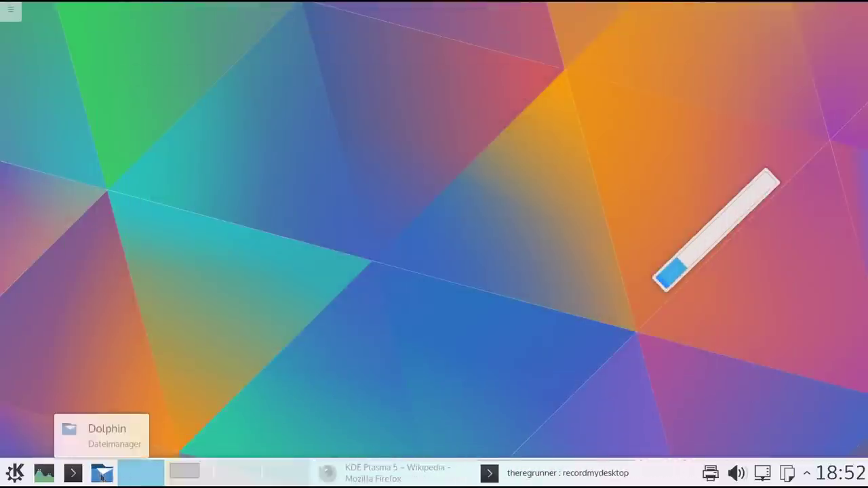
# Reopen Dolphin, enlarge its window to cover most of the desktop, reposition it, and close it.
pyautogui.click(102, 473)
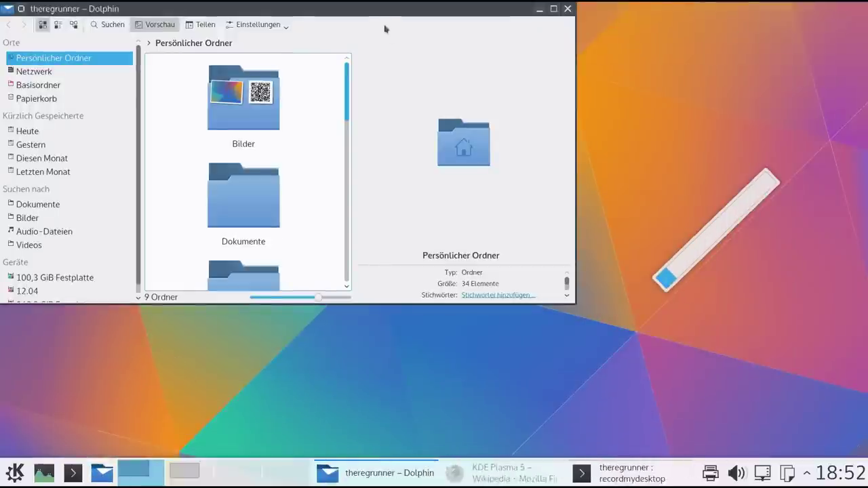
pyautogui.moveTo(384, 25); pyautogui.dragTo(470, 34)
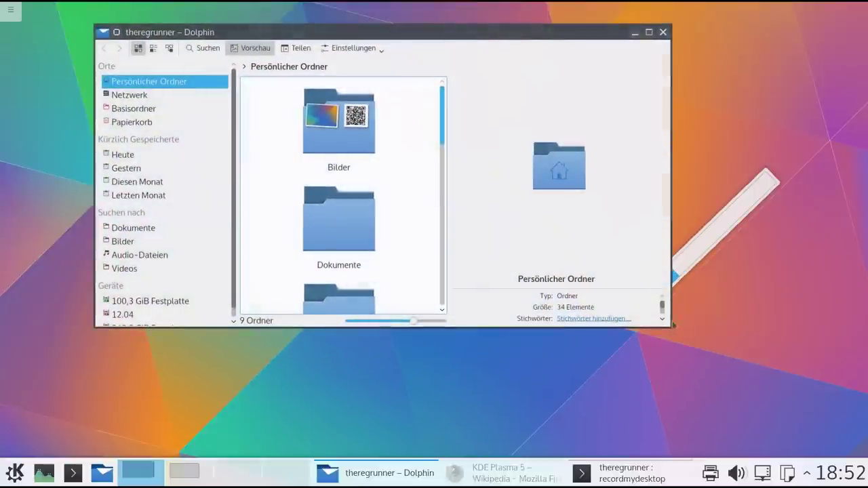
pyautogui.moveTo(669, 327); pyautogui.dragTo(847, 411)
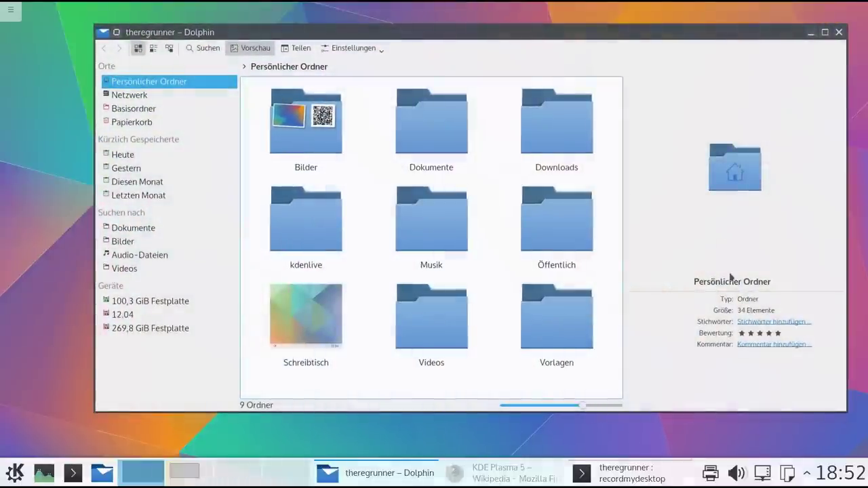
pyautogui.moveTo(501, 42); pyautogui.dragTo(468, 55)
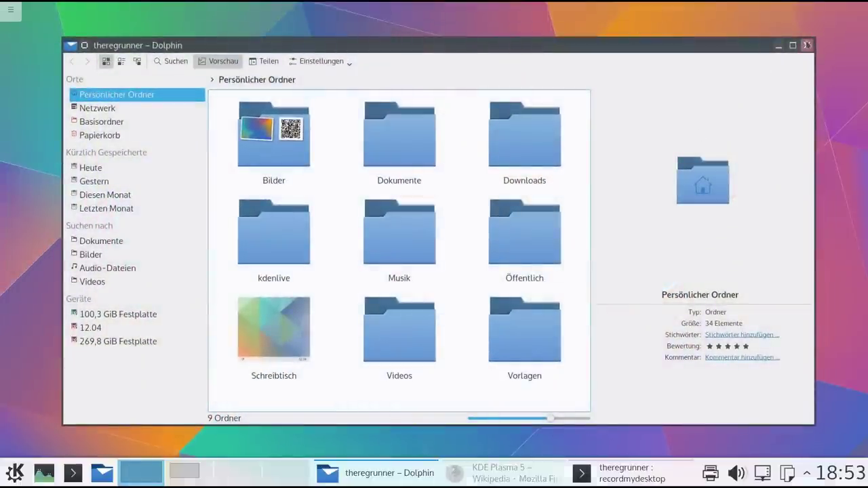
pyautogui.click(807, 45)
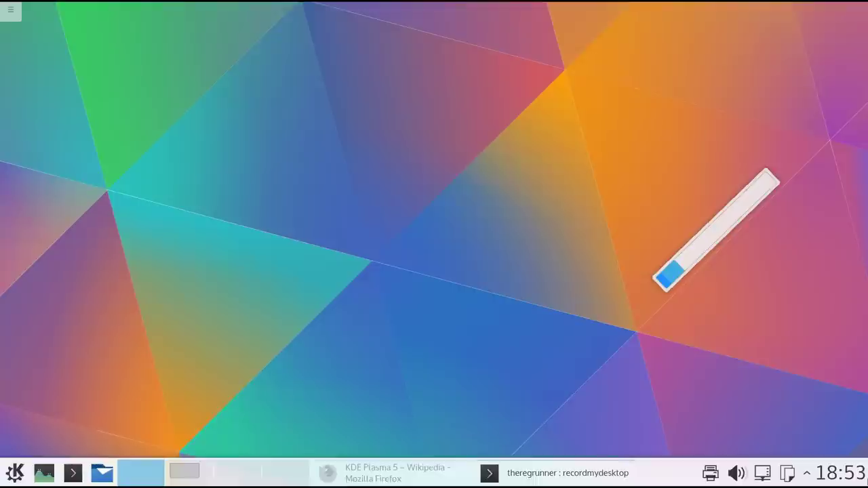
# View the Allgemein page of the Fensterleiste settings and close the dialog without changes.
pyautogui.moveTo(863, 469)
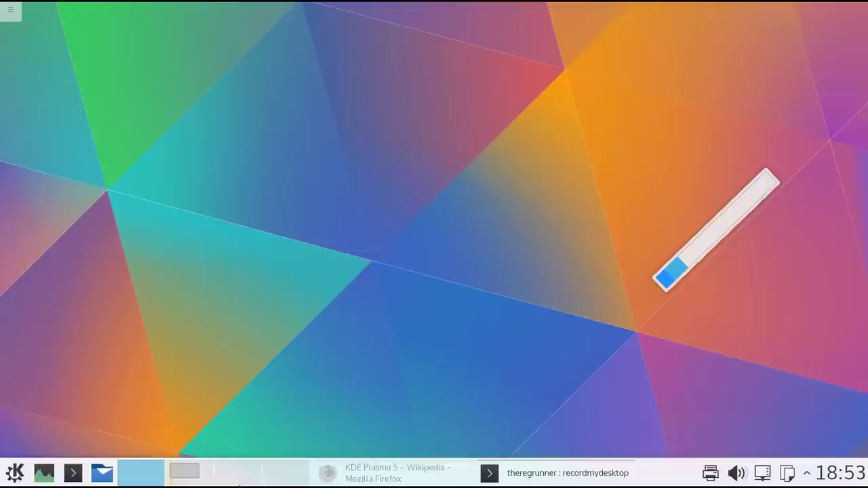
pyautogui.rightClick(687, 472)
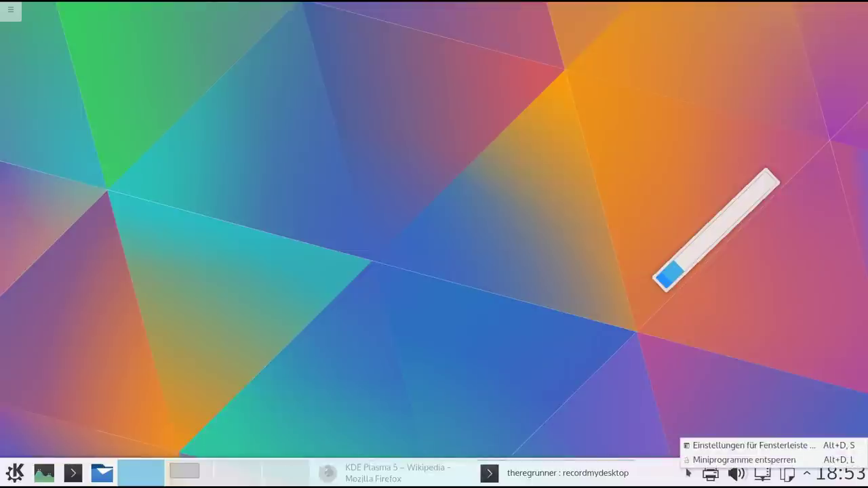
pyautogui.click(738, 446)
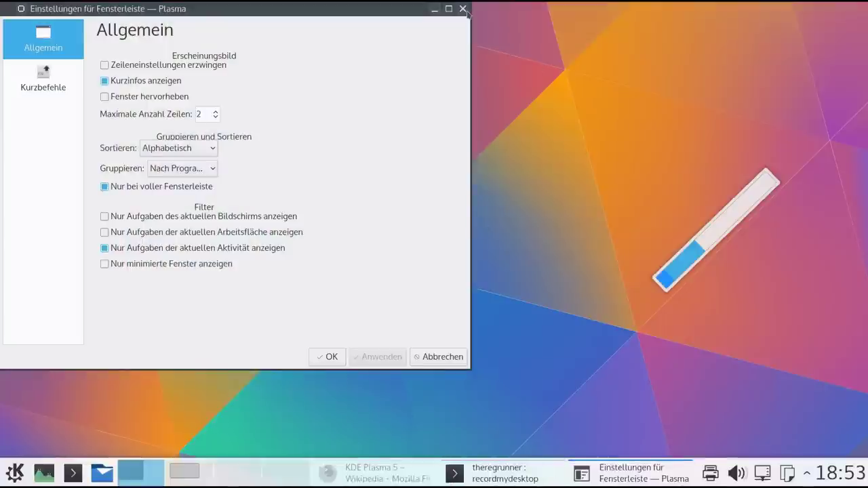
pyautogui.click(463, 9)
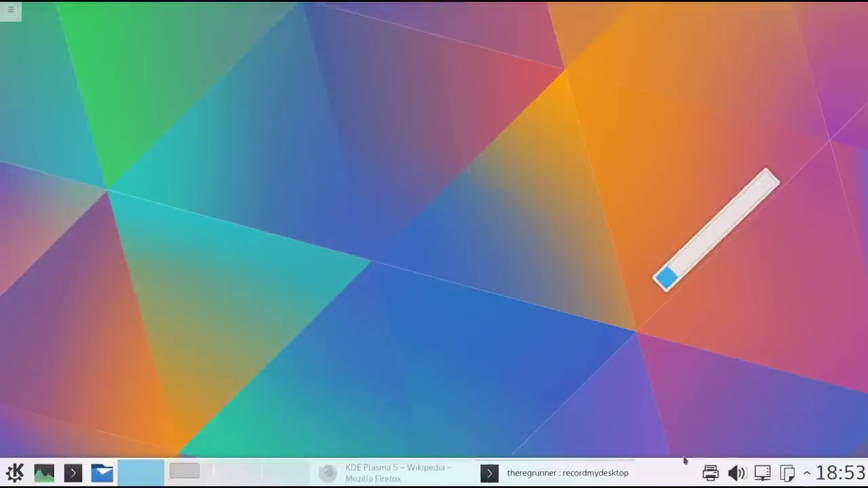
# View the Erscheinungsbild page of the Digitale Uhr settings and close the dialog without changes.
pyautogui.rightClick(841, 473)
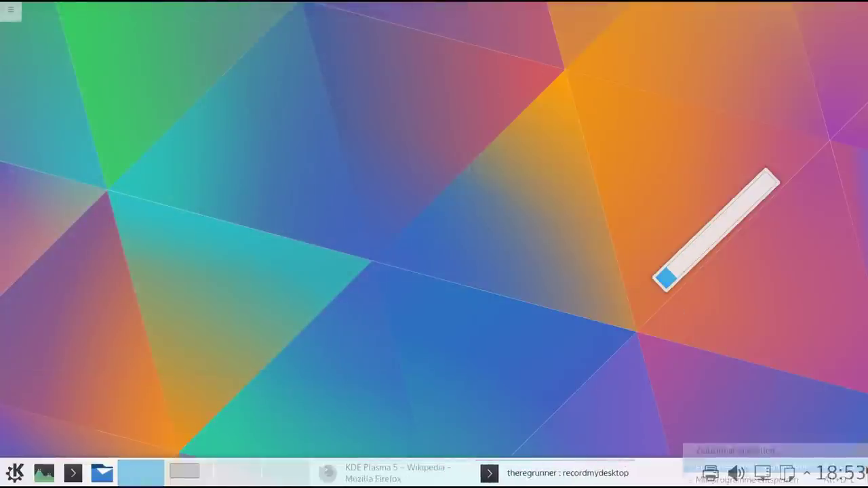
pyautogui.click(767, 465)
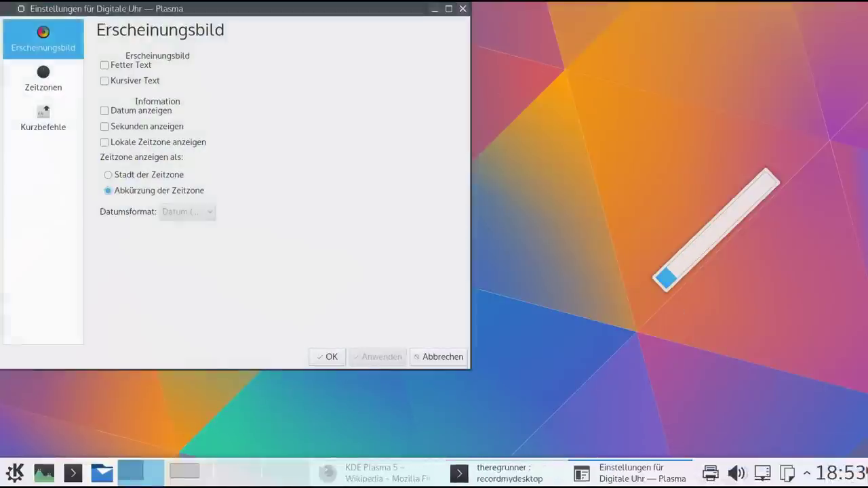
pyautogui.click(463, 9)
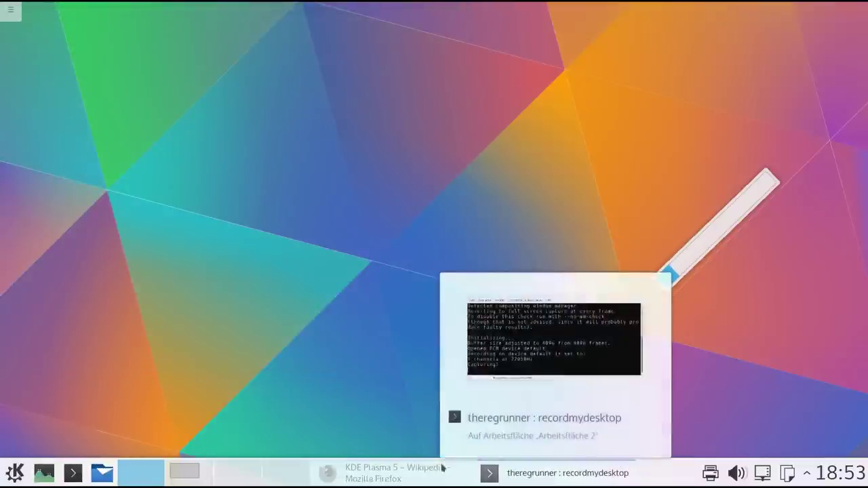
# Switch to the Firefox window with the KDE Plasma 5 Wikipedia page and close it.
pyautogui.click(385, 478)
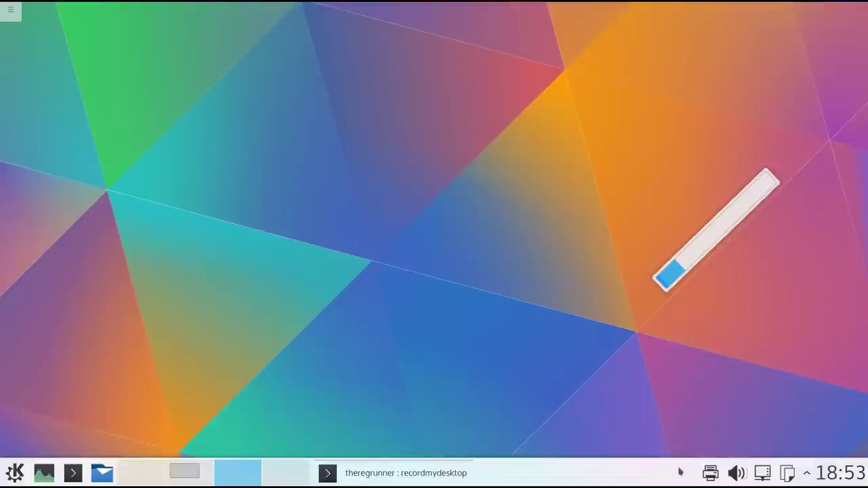
# Unlock the widgets, increase the height of the panel, and close its configuration.
pyautogui.rightClick(680, 471)
pyautogui.click(712, 459)
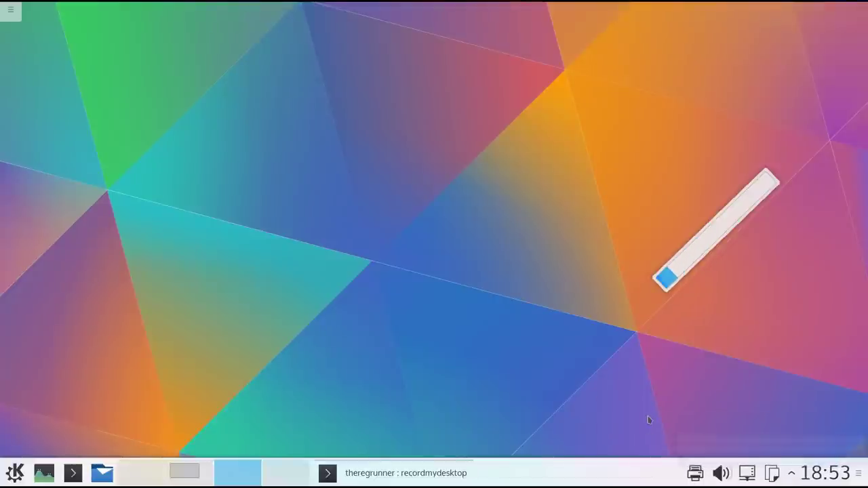
pyautogui.click(859, 474)
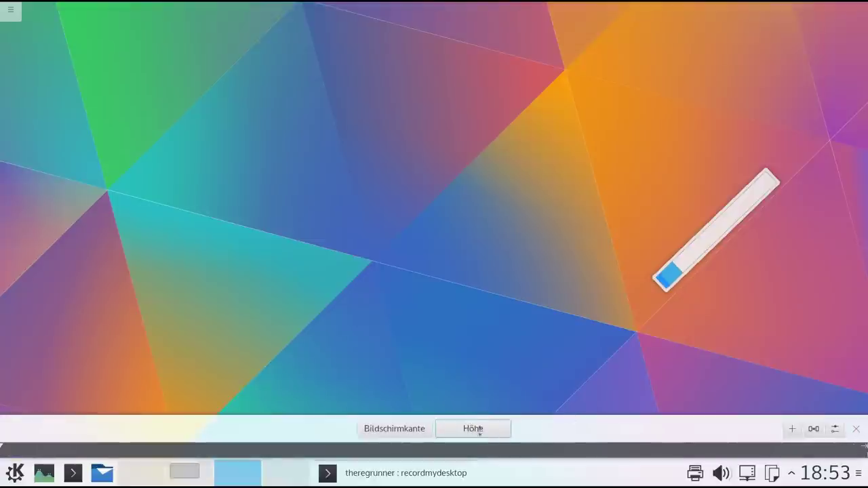
pyautogui.moveTo(483, 431); pyautogui.dragTo(467, 422)
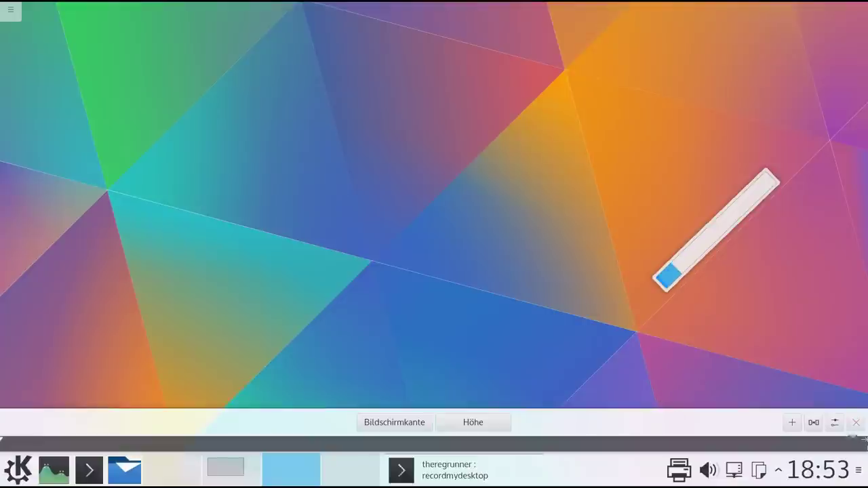
pyautogui.click(857, 423)
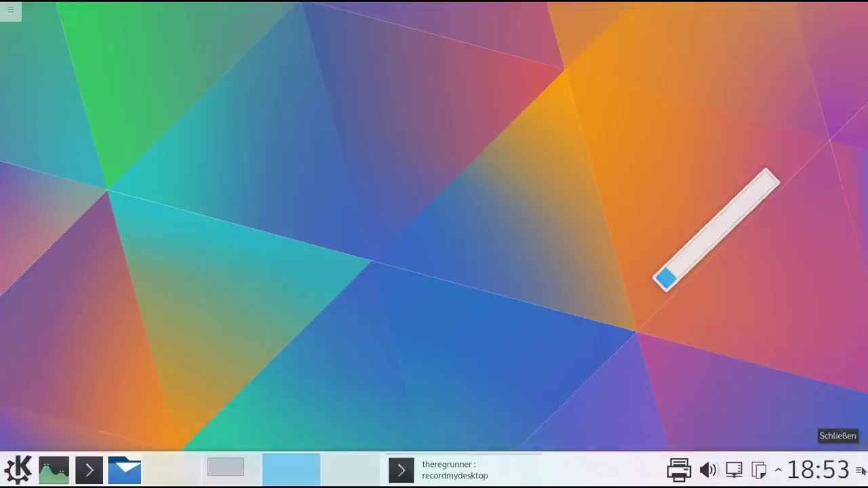
# Lock the widgets again through the desktop toolbox and dismiss its menu.
pyautogui.click(11, 9)
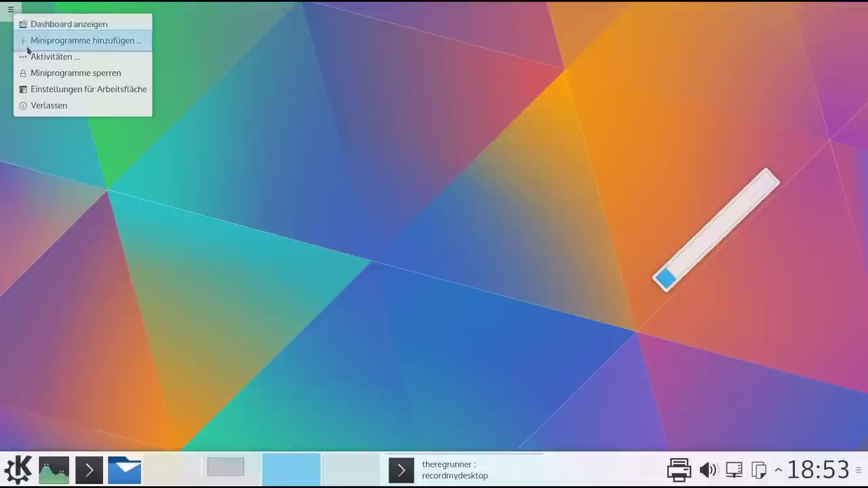
pyautogui.click(83, 73)
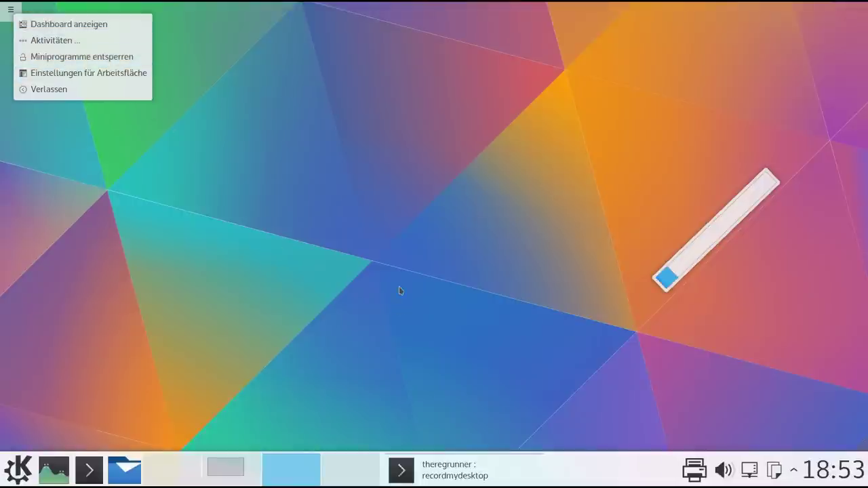
pyautogui.click(343, 208)
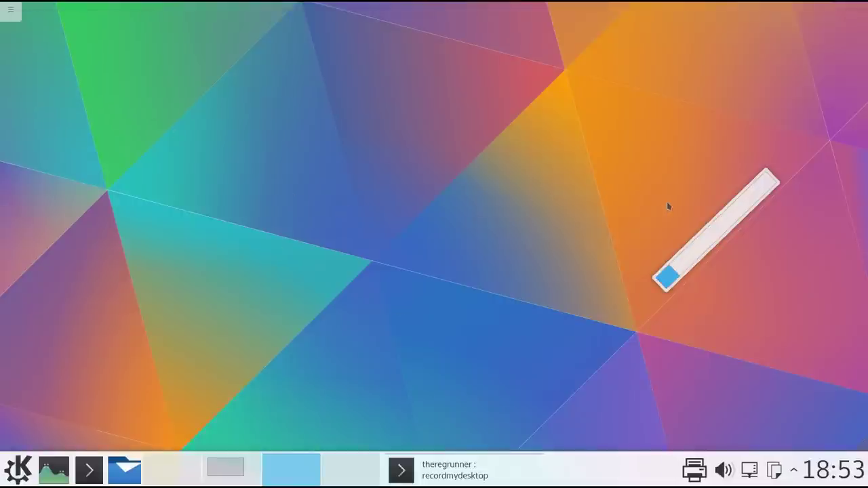
# Open the application launcher and look through its Favoriten and Rechner sections.
pyautogui.moveTo(726, 231)
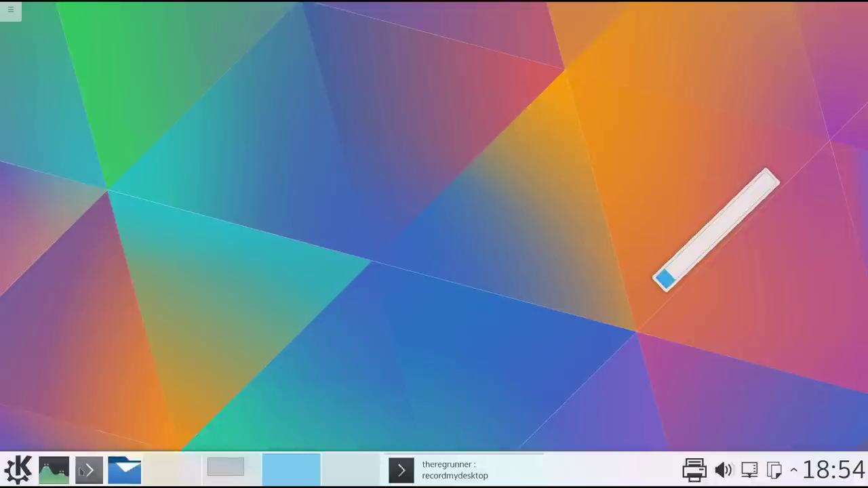
pyautogui.click(18, 469)
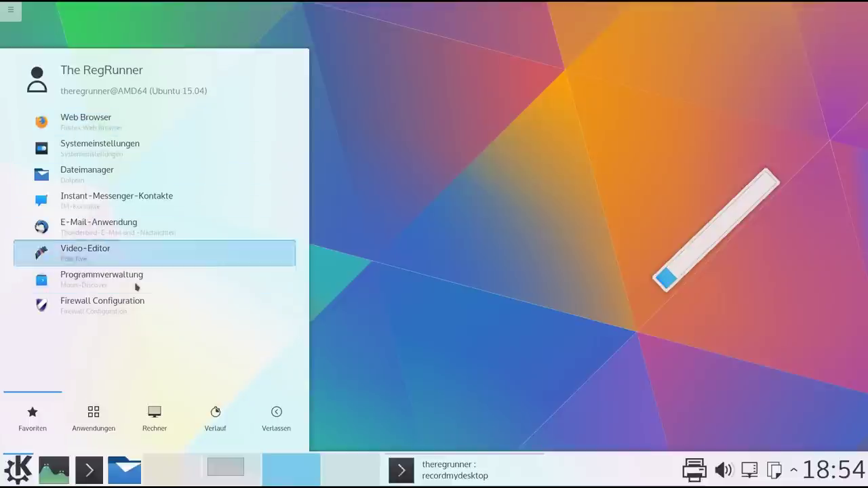
pyautogui.moveTo(159, 400)
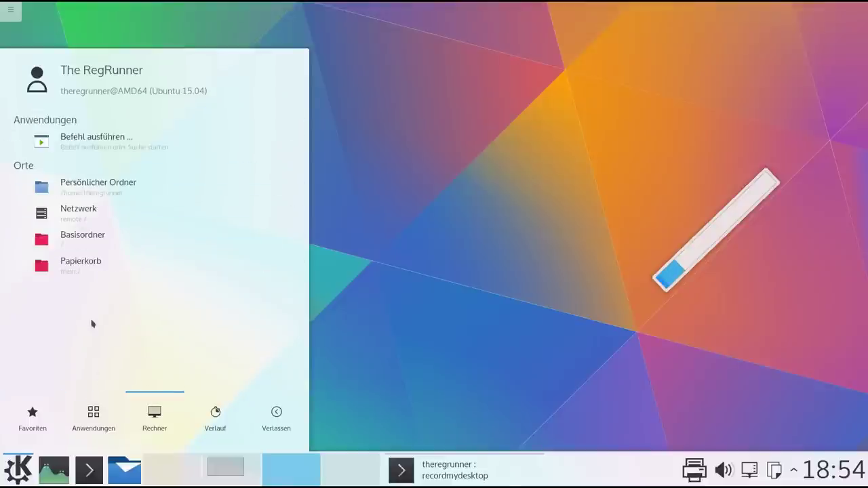
pyautogui.moveTo(51, 427)
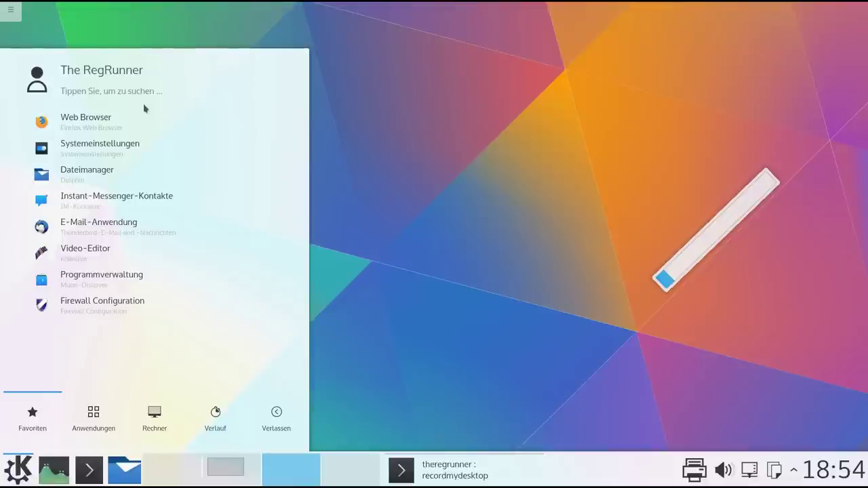
# Search the application launcher for "muon", view the favourites option for Muon-Discover without applying it, and close the launcher.
pyautogui.write('muon')
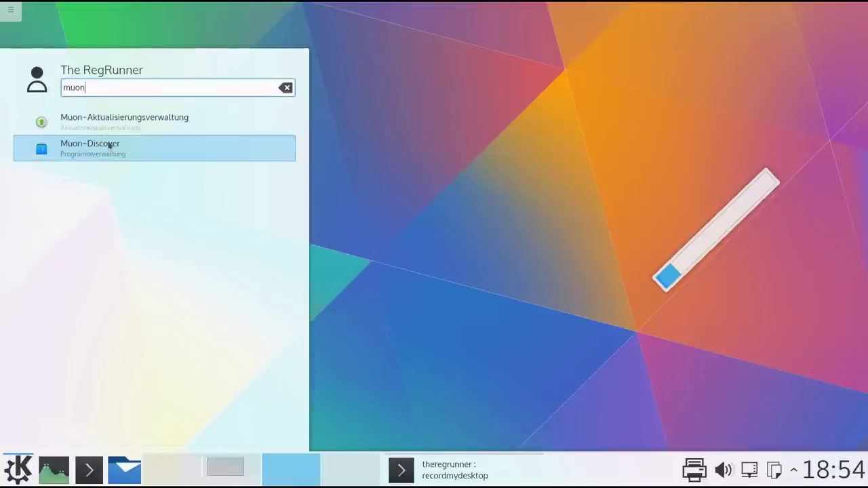
pyautogui.rightClick(109, 146)
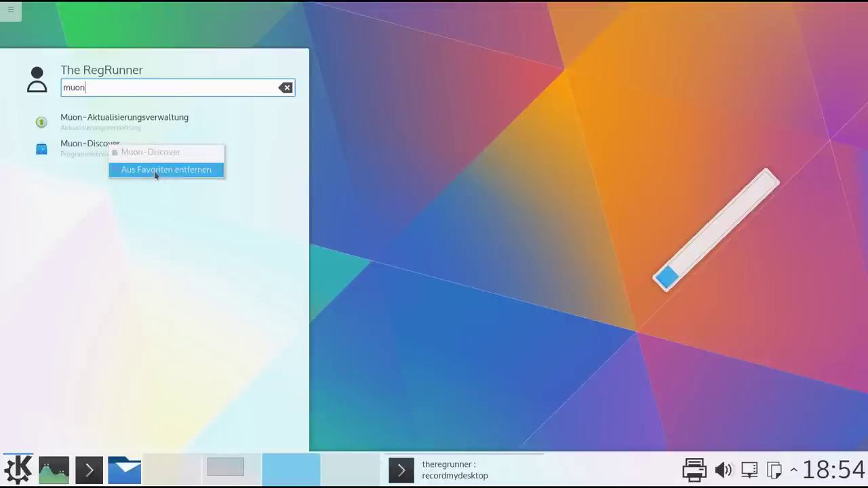
pyautogui.click(131, 257)
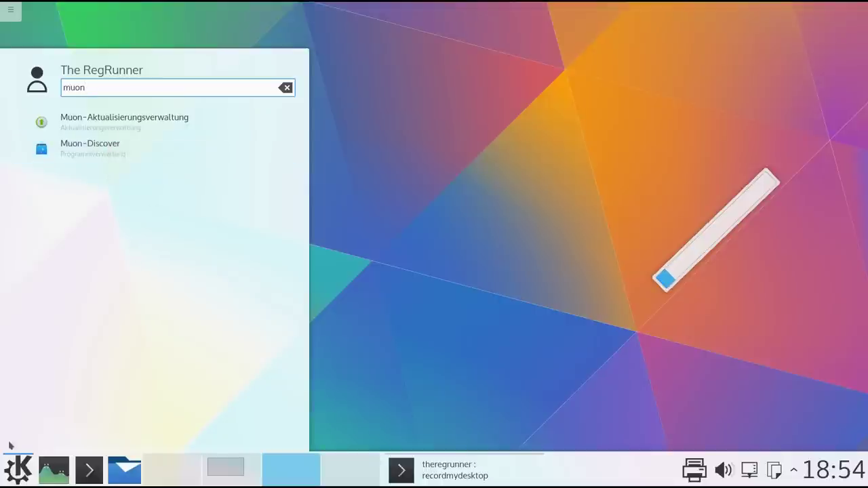
pyautogui.click(17, 470)
# Launch Programmverwaltung (Muon Discover) from the launcher's favourites and maximize its window.
pyautogui.click(17, 469)
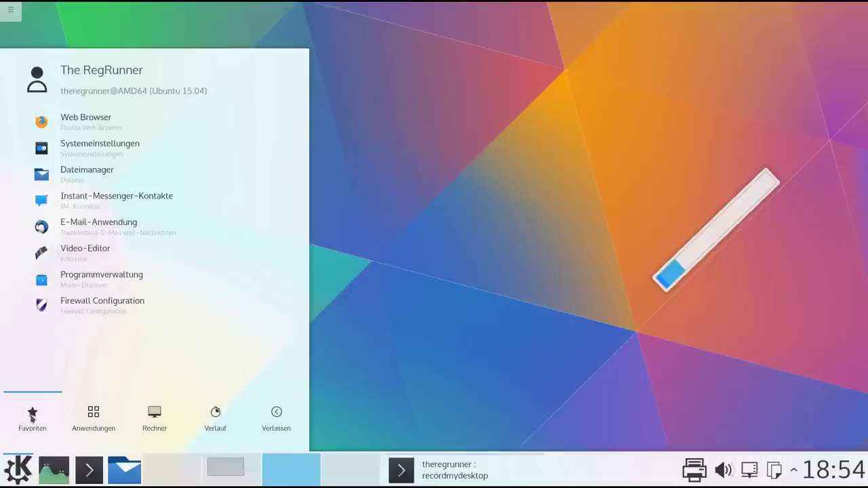
pyautogui.click(100, 281)
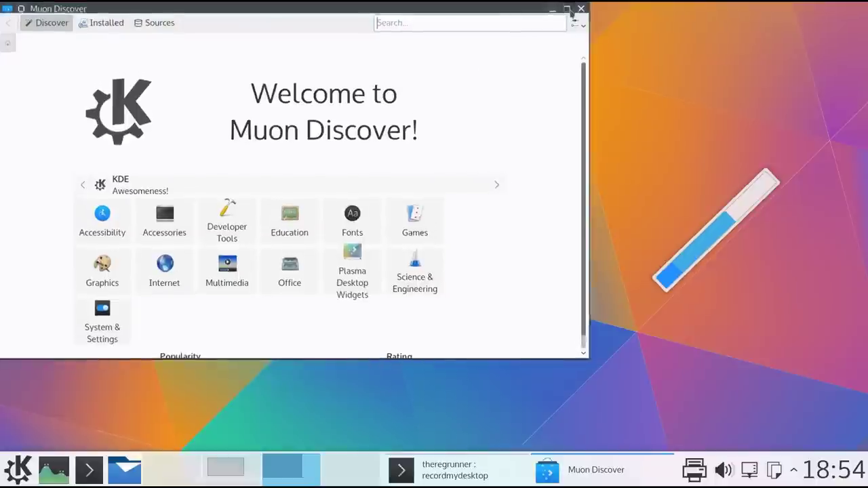
pyautogui.click(567, 8)
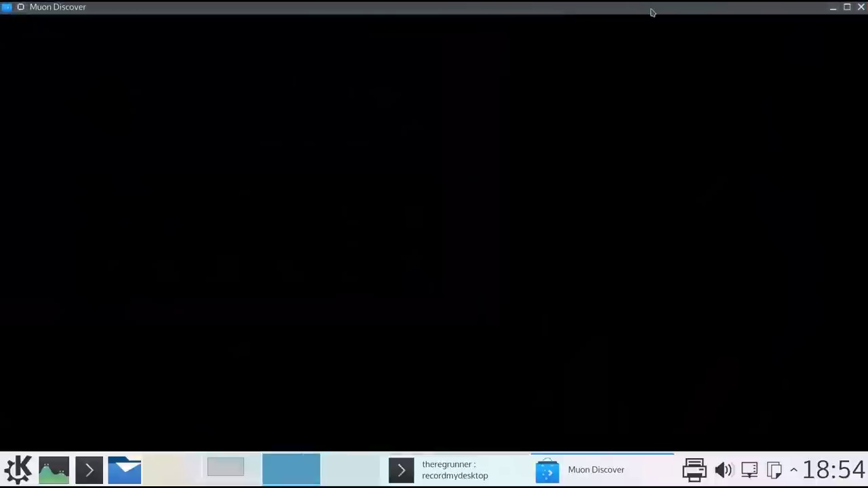
# Restore the maximized Muon Discover window, enlarge it moderately and reposition it over the desktop.
pyautogui.click(847, 7)
pyautogui.moveTo(485, 16); pyautogui.dragTo(607, 26)
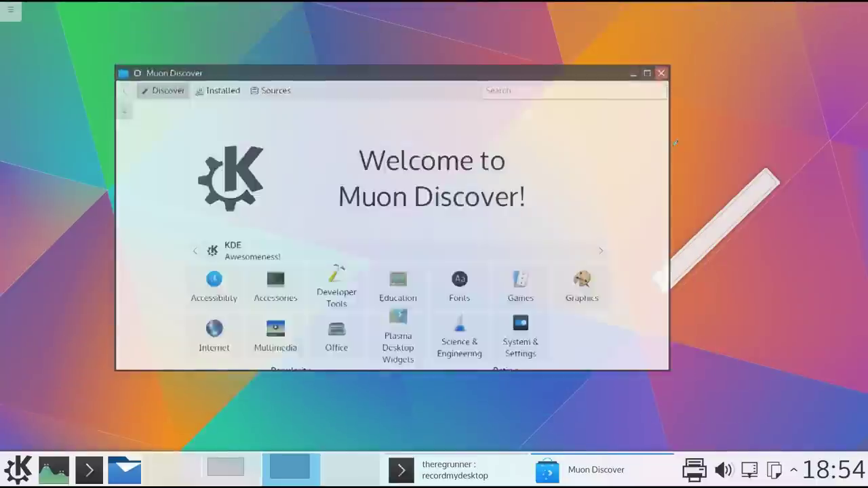
pyautogui.moveTo(703, 12); pyautogui.dragTo(775, 6)
pyautogui.moveTo(644, 14); pyautogui.dragTo(622, 32)
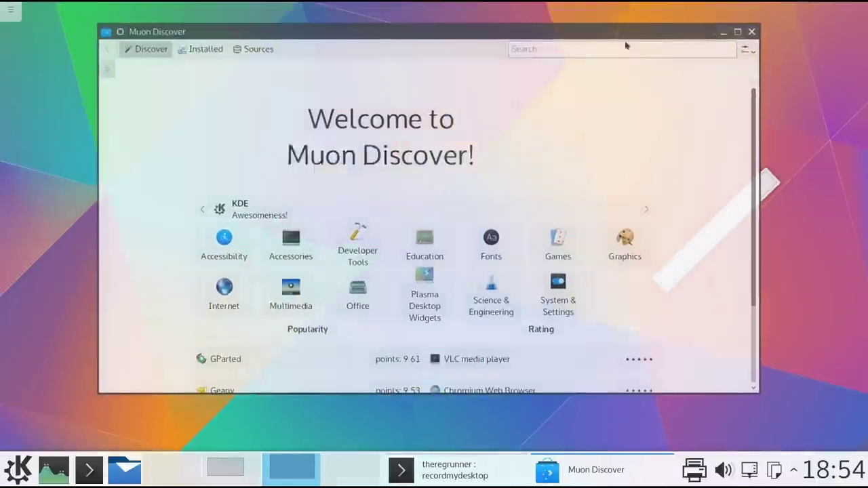
# Look through the categories and the Popularity and Rating lists on the Muon Discover start page.
pyautogui.scroll(-2, 755, 208)
pyautogui.scroll(-1, 756, 196)
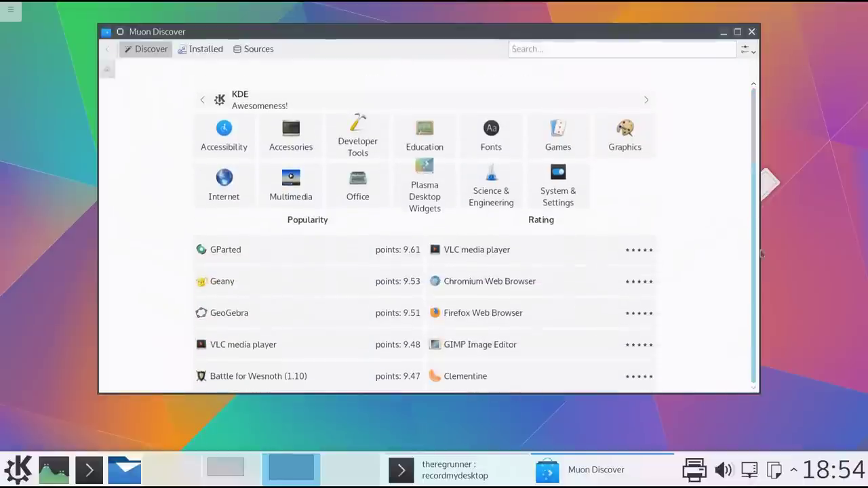
pyautogui.scroll(3, 758, 180)
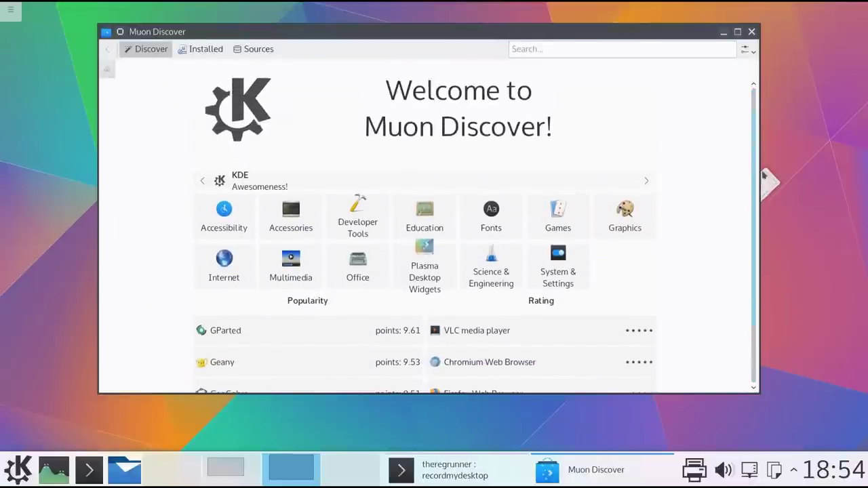
pyautogui.scroll(-2, 765, 182)
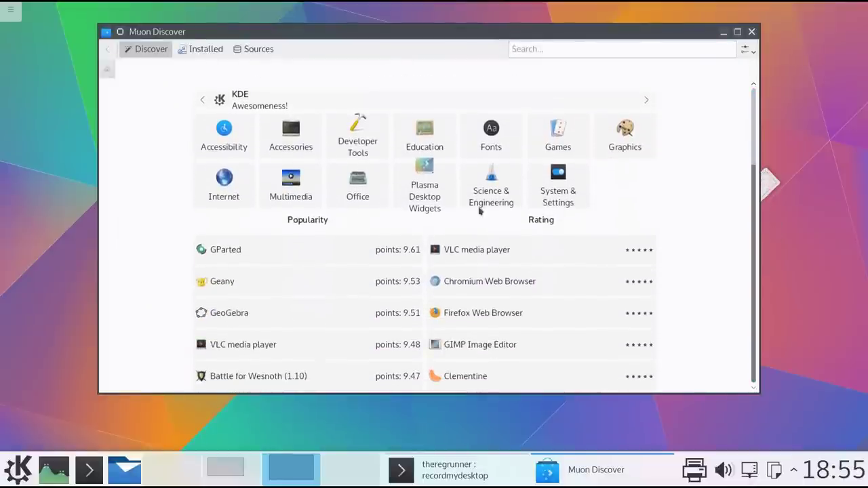
# Browse the Plasma Desktop Widgets category down to its end and return to the Muon Discover start page.
pyautogui.click(421, 171)
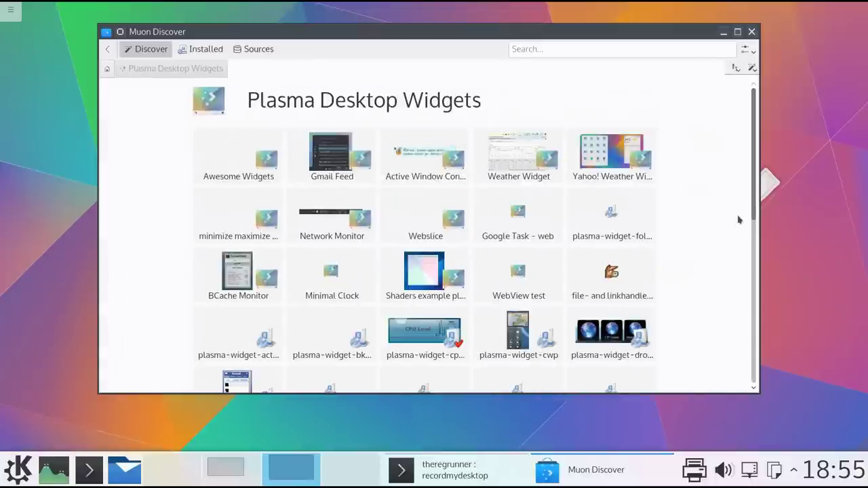
pyautogui.scroll(-1, 736, 212)
pyautogui.moveTo(756, 174); pyautogui.dragTo(757, 353)
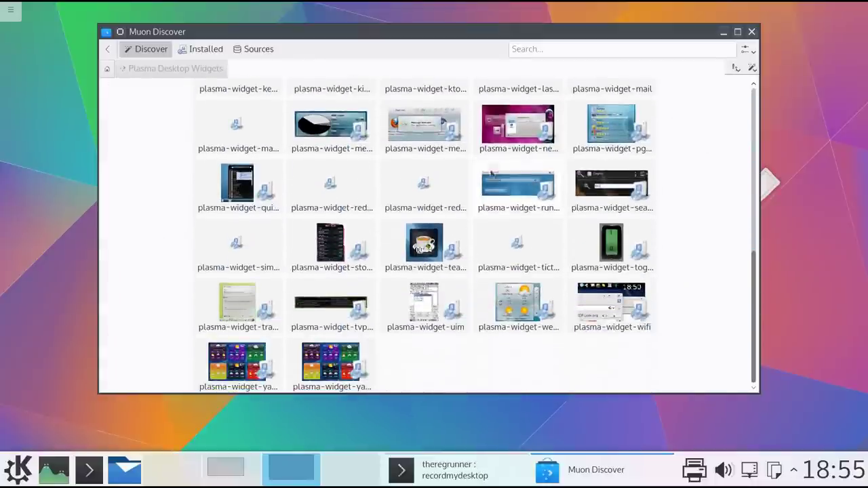
pyautogui.scroll(2, 721, 200)
pyautogui.scroll(2, 721, 200)
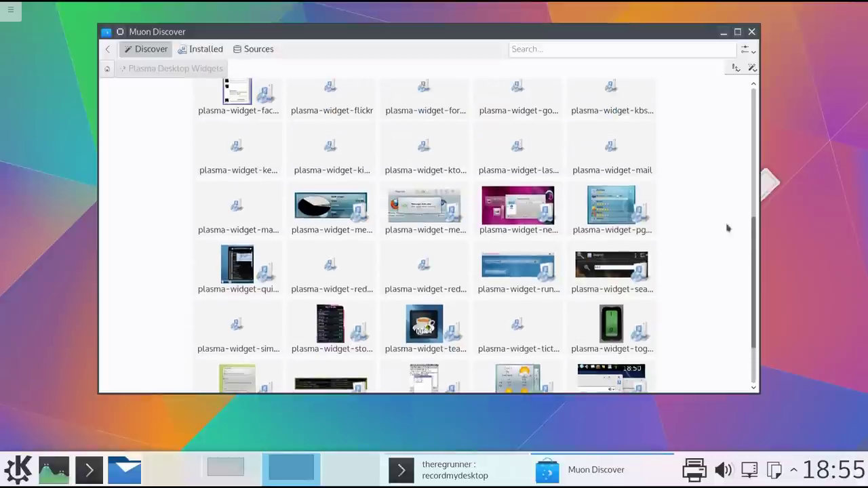
pyautogui.moveTo(755, 234); pyautogui.dragTo(754, 88)
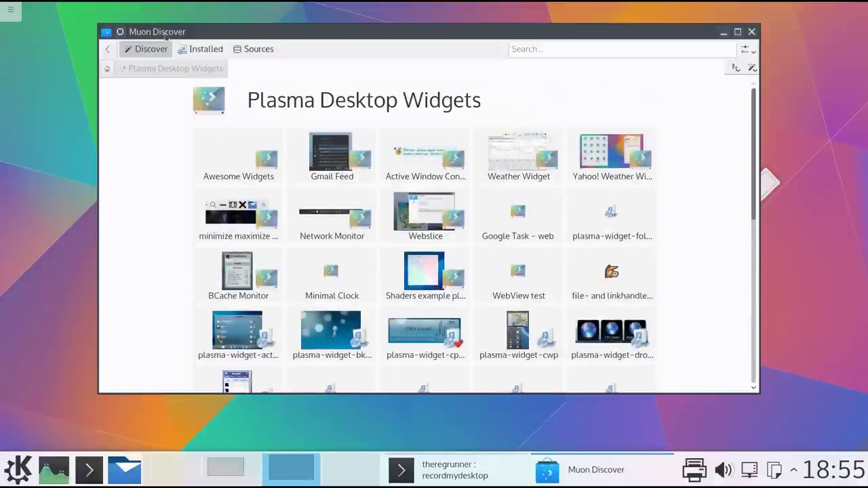
pyautogui.click(108, 51)
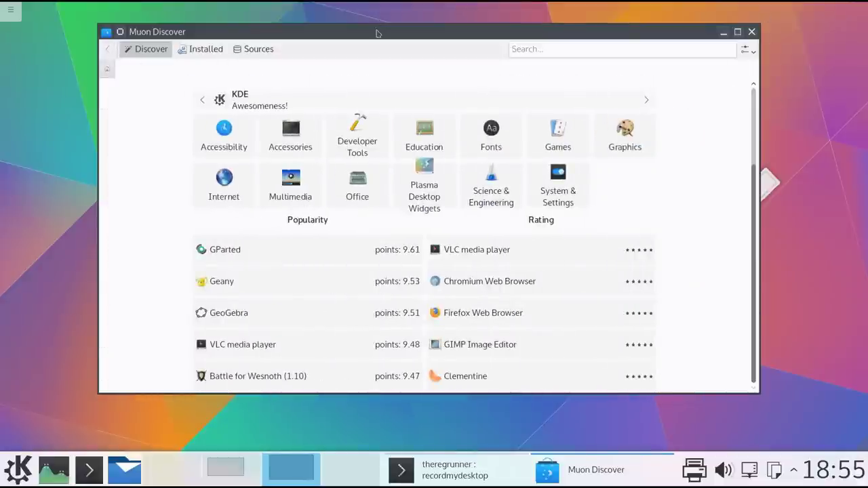
# Shift the Muon Discover window slightly and close it.
pyautogui.moveTo(378, 33); pyautogui.dragTo(382, 35)
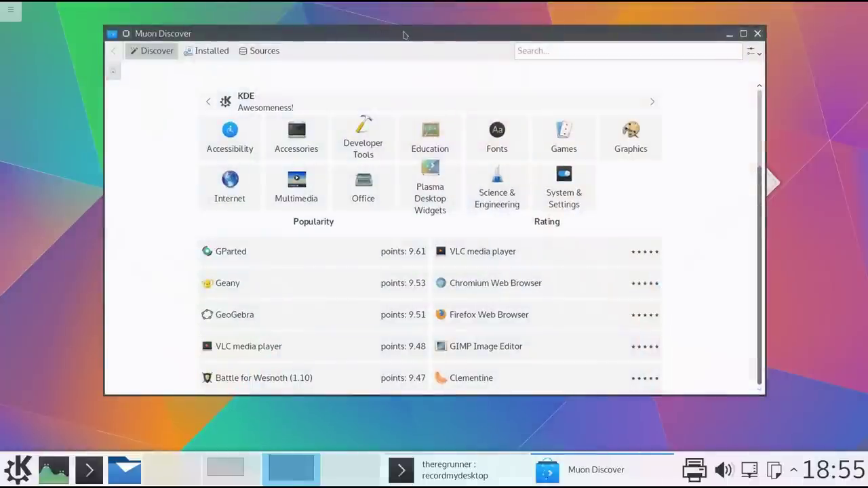
pyautogui.click(758, 34)
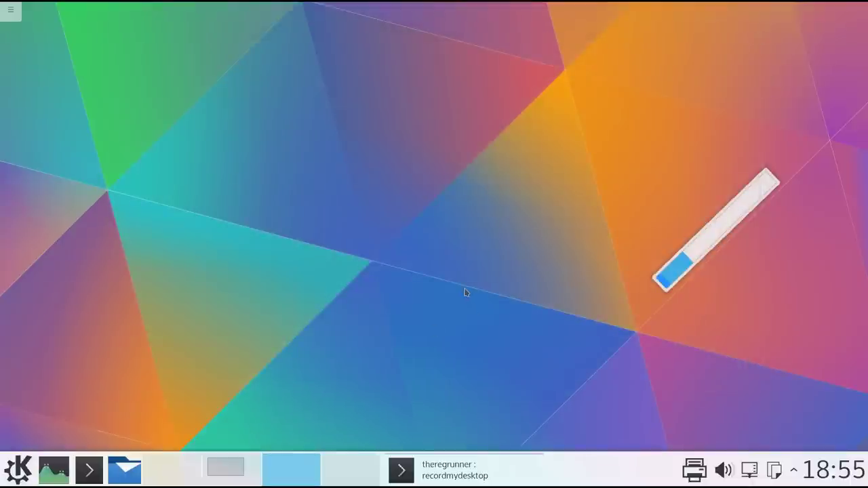
# Lower the Ereignistöne and recordmydesktop ALSA Capture volumes in the system tray's audio mixer and dismiss it.
pyautogui.click(729, 472)
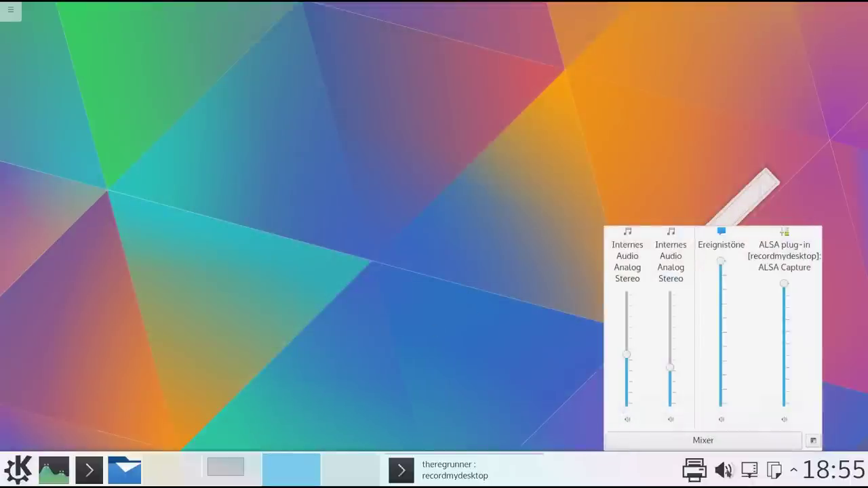
pyautogui.moveTo(721, 265); pyautogui.dragTo(723, 304)
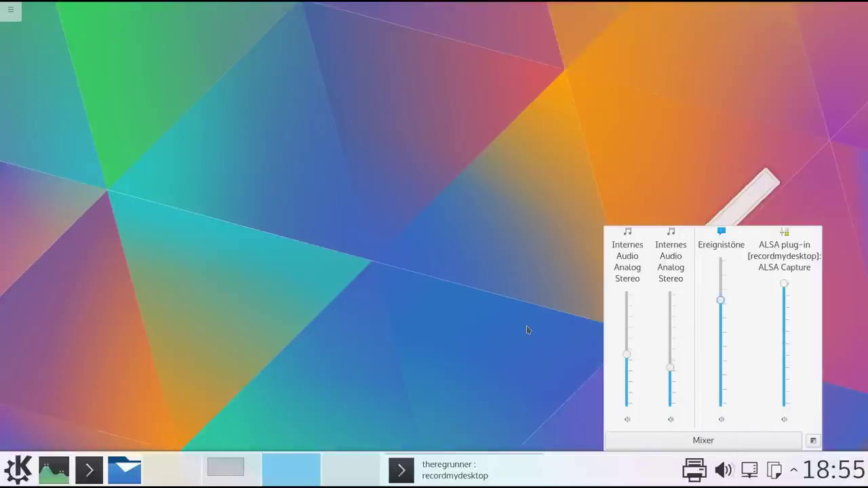
pyautogui.moveTo(787, 288); pyautogui.dragTo(786, 307)
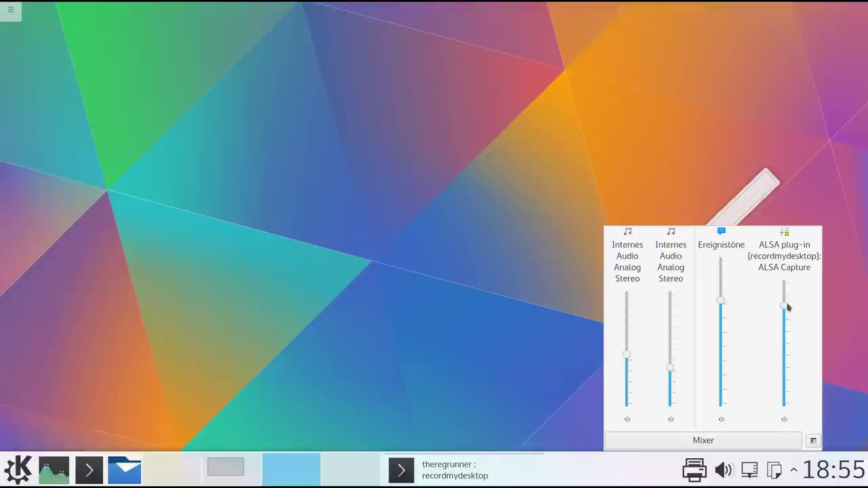
pyautogui.click(481, 333)
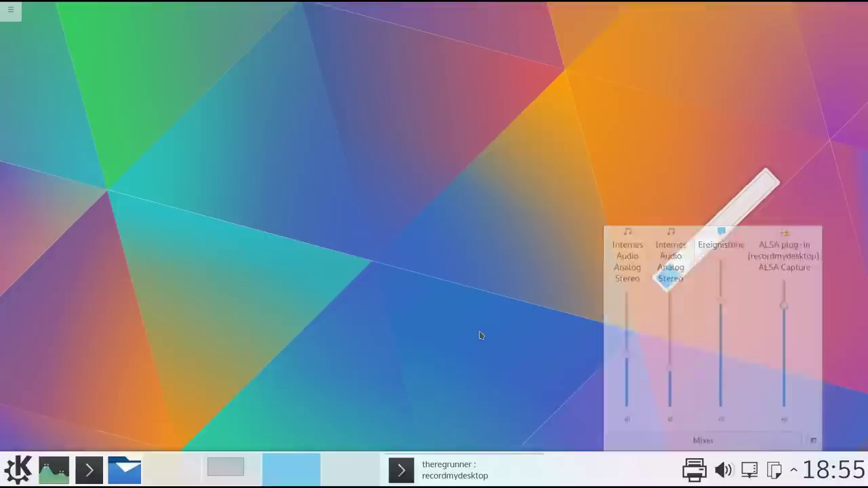
# View the printer list from the system tray's printer applet and dismiss it.
pyautogui.click(698, 470)
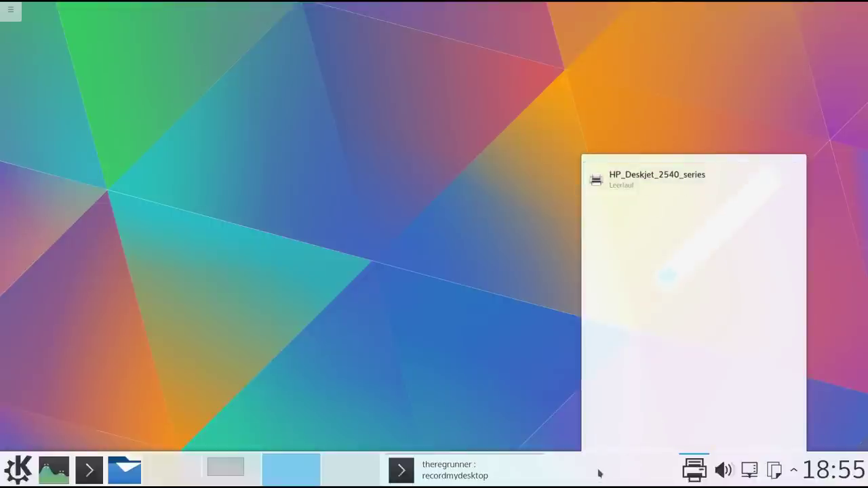
pyautogui.click(484, 210)
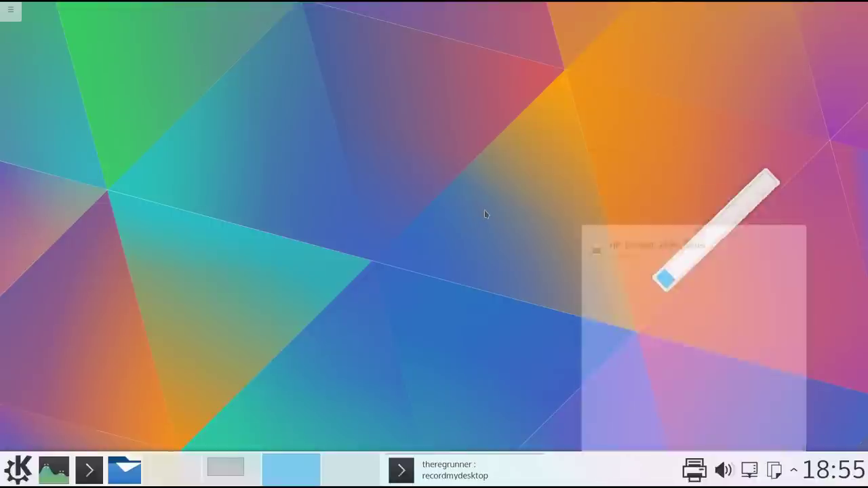
# Add the Printers widget from the Miniprogramme list to the upper middle of the desktop.
pyautogui.click(12, 9)
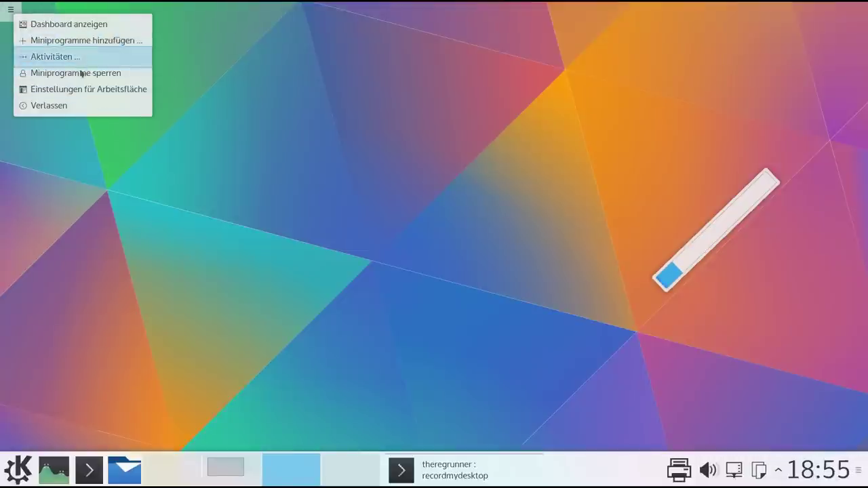
pyautogui.click(90, 44)
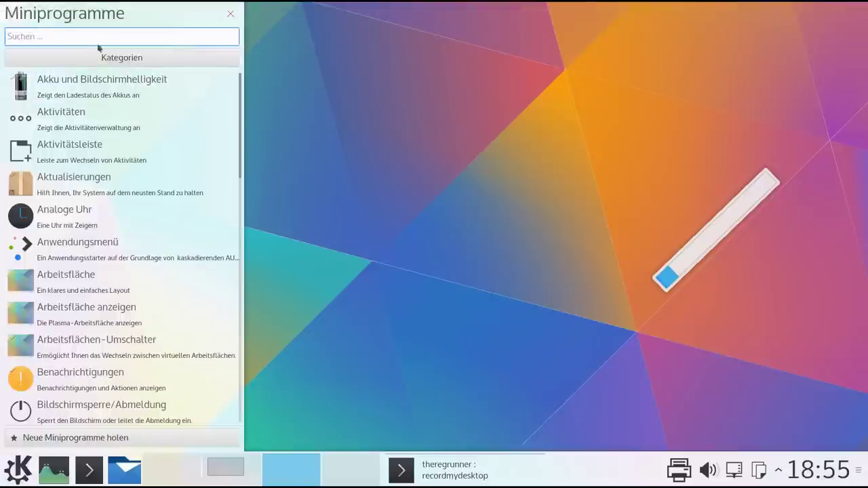
pyautogui.scroll(-5, 205, 135)
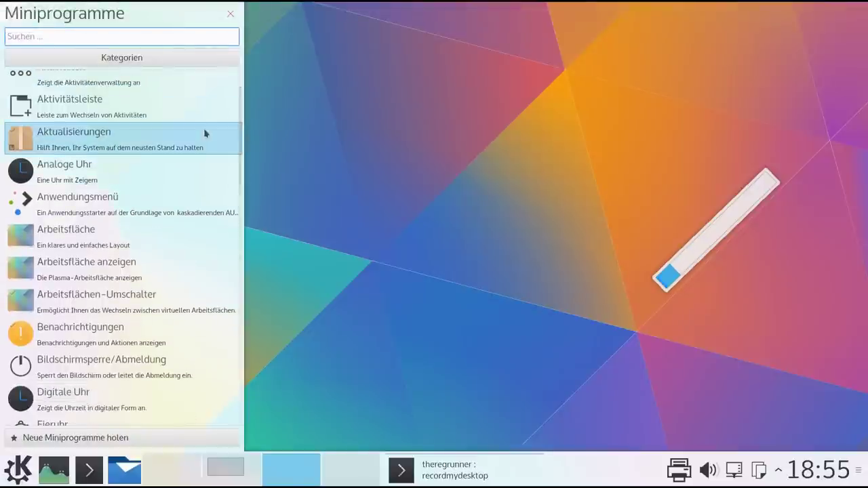
pyautogui.scroll(-9, 171, 183)
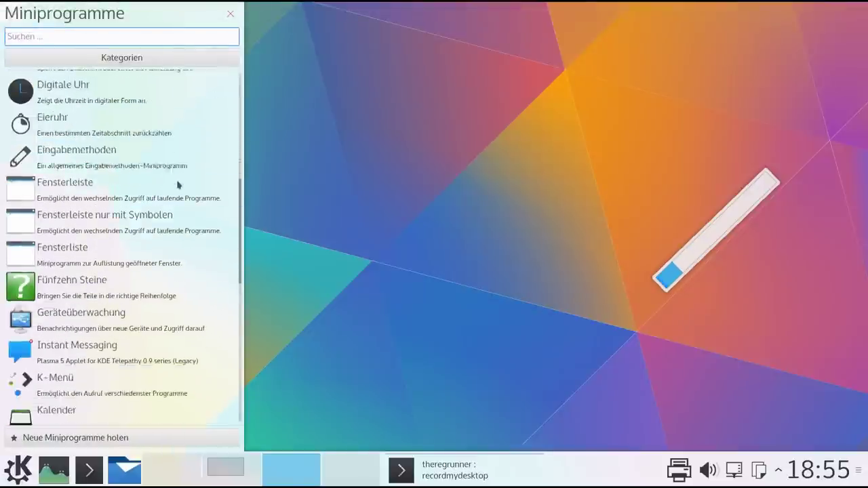
pyautogui.scroll(-7, 163, 196)
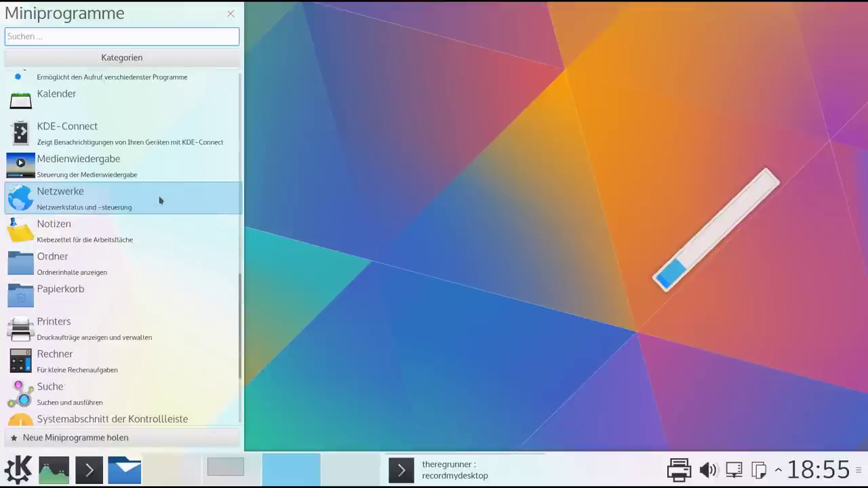
pyautogui.moveTo(60, 285); pyautogui.dragTo(526, 121)
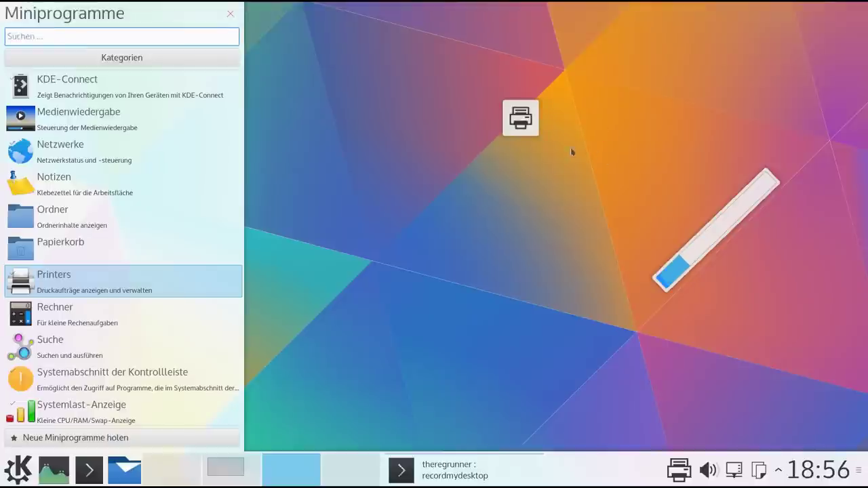
pyautogui.click(517, 120)
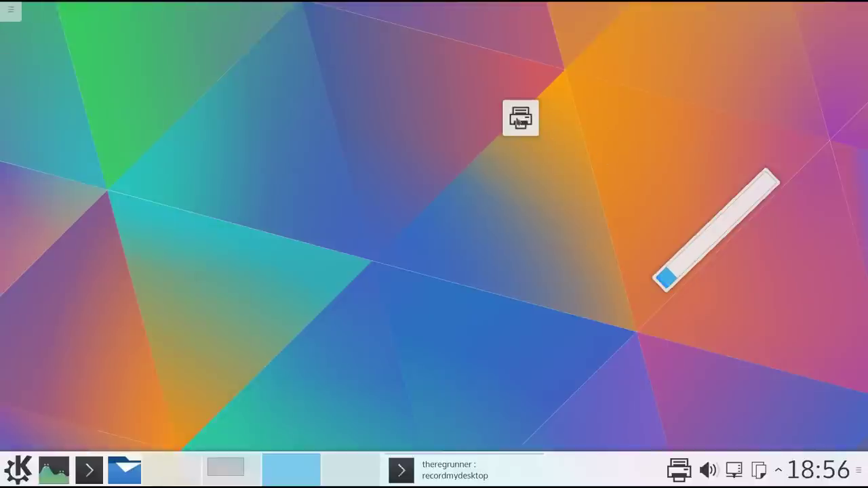
# Dismiss the desktop toolbox menu and move the Printers widget from the desktop into the panel beside the existing printer icon.
pyautogui.click(10, 10)
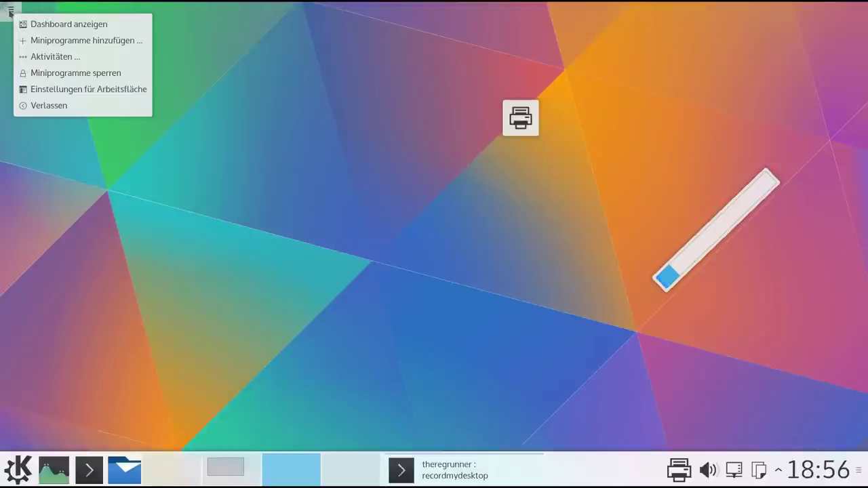
pyautogui.click(476, 126)
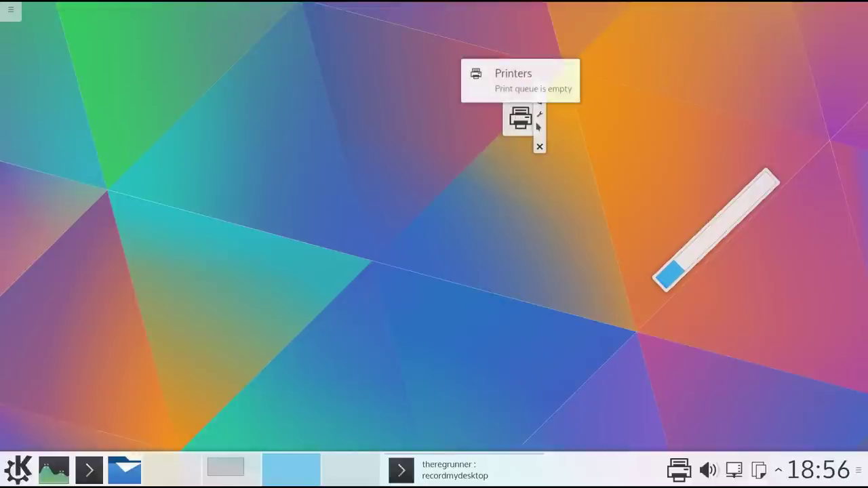
pyautogui.moveTo(546, 135); pyautogui.dragTo(680, 467)
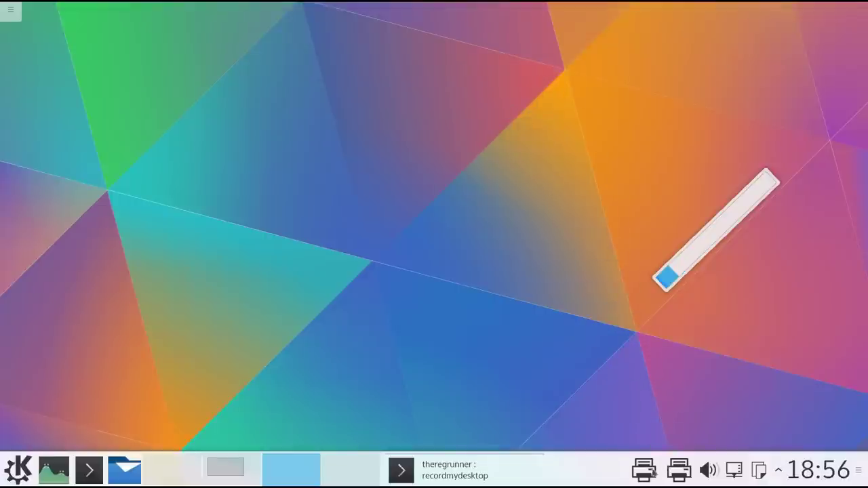
# View the Kontrollleiste-Optionen available for the added Printers widget and leave them without choosing any.
pyautogui.rightClick(651, 472)
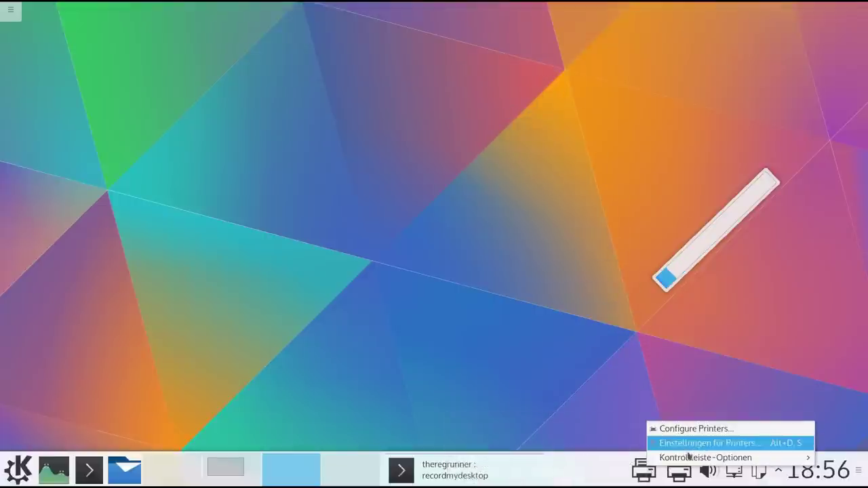
pyautogui.moveTo(719, 457)
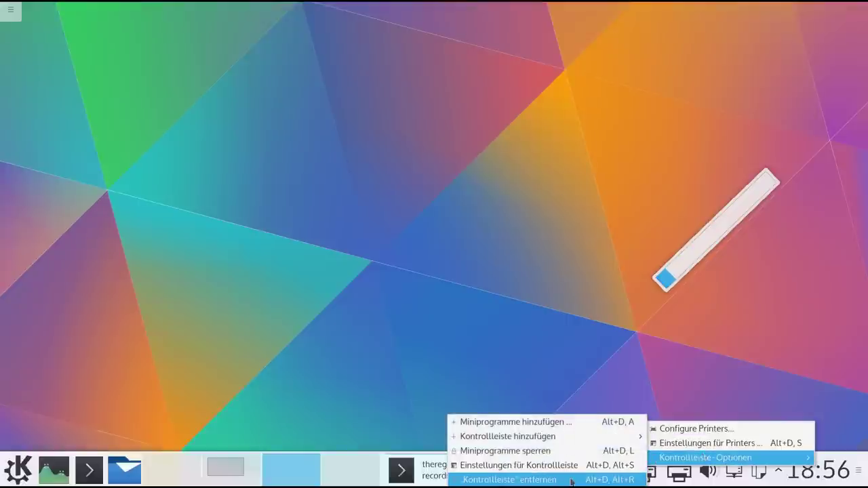
pyautogui.click(649, 473)
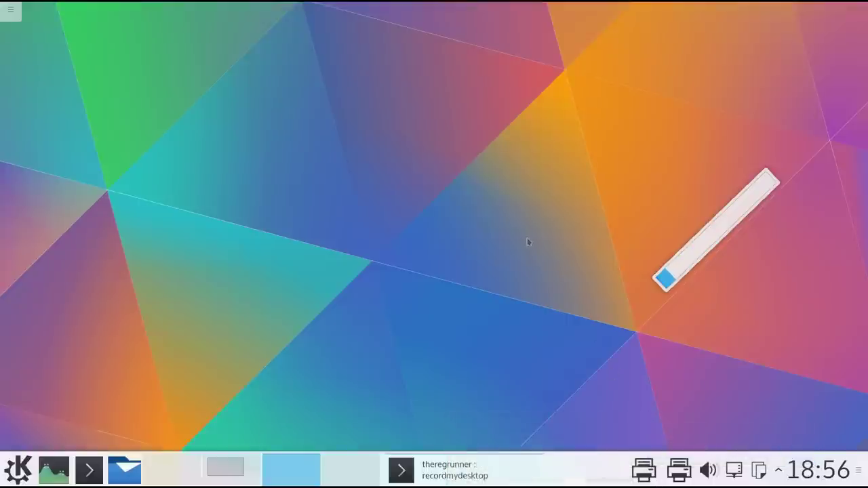
# View the settings of the added Printers widget and close them without changes.
pyautogui.rightClick(639, 467)
pyautogui.moveTo(712, 459)
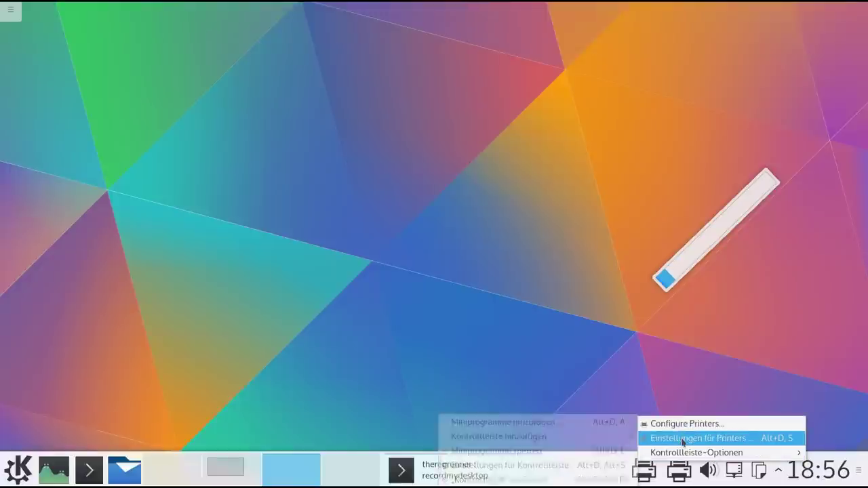
pyautogui.click(689, 438)
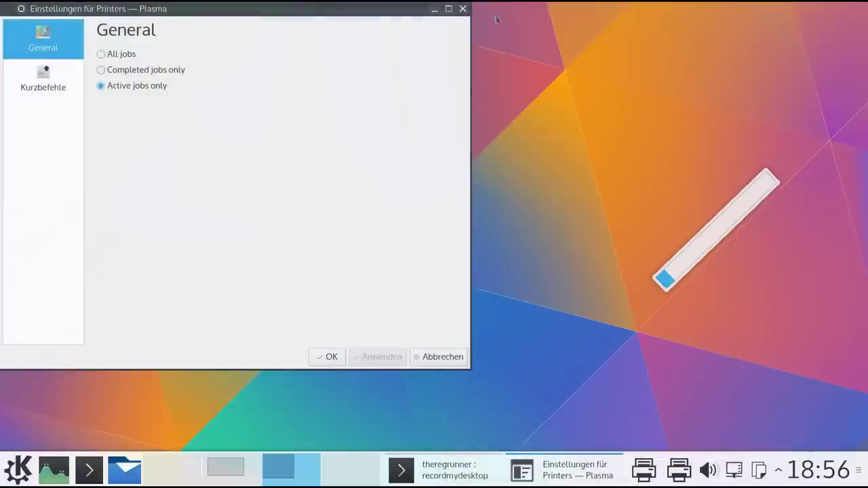
pyautogui.click(463, 9)
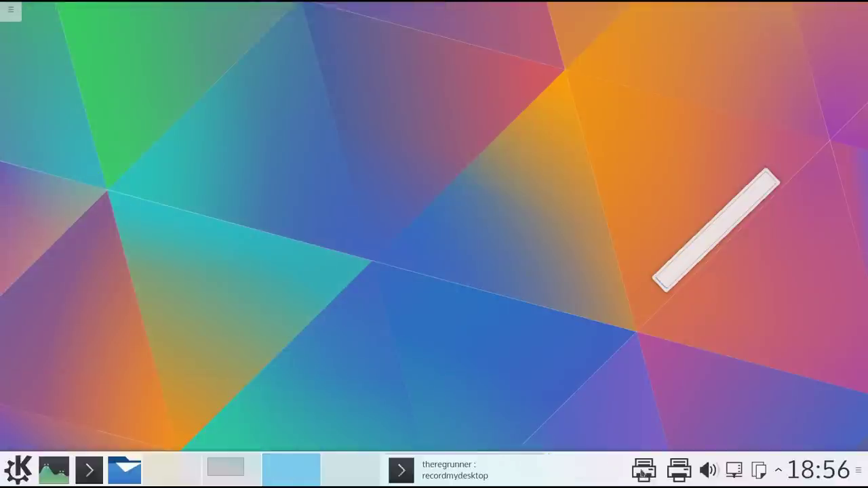
# Bring up the panel's settings and remove the added Printers widget from the panel.
pyautogui.rightClick(644, 470)
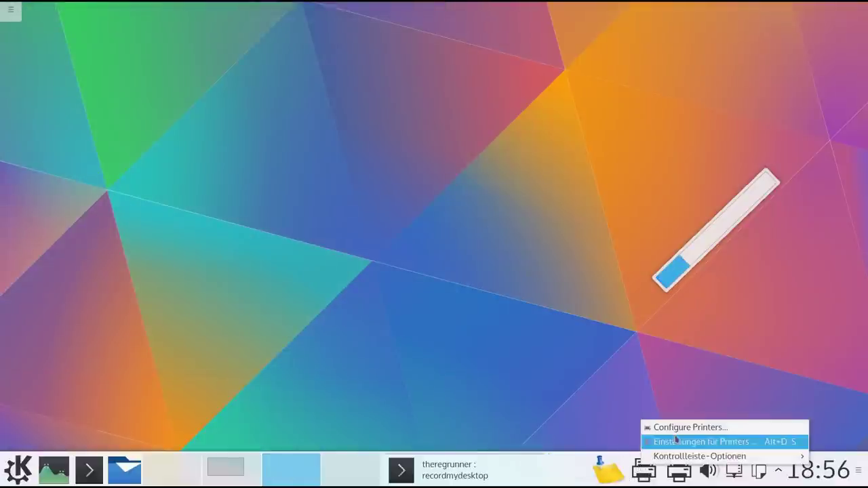
pyautogui.moveTo(706, 456)
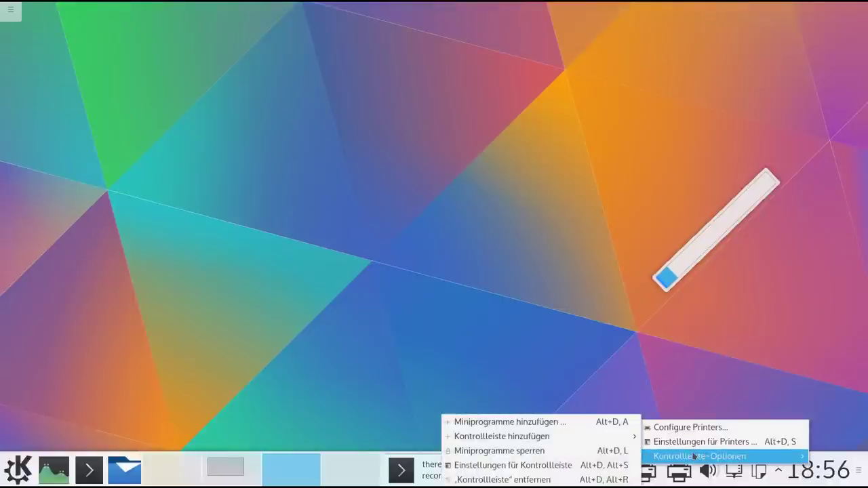
pyautogui.click(613, 467)
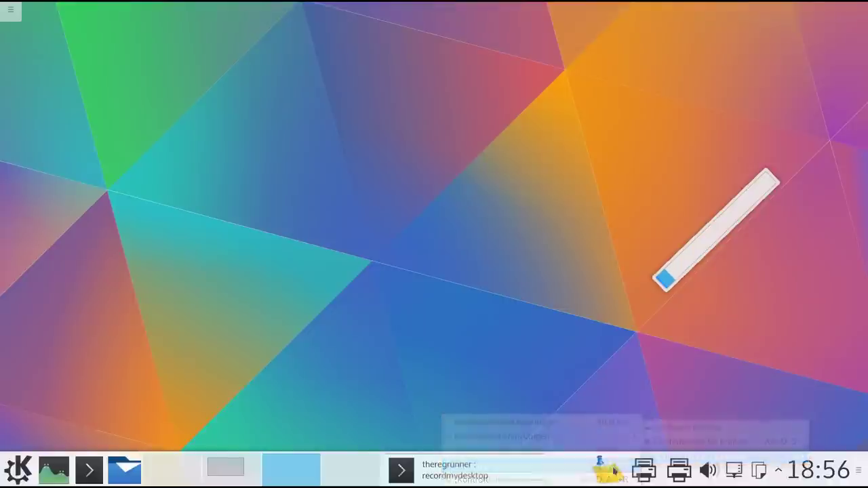
pyautogui.moveTo(649, 473)
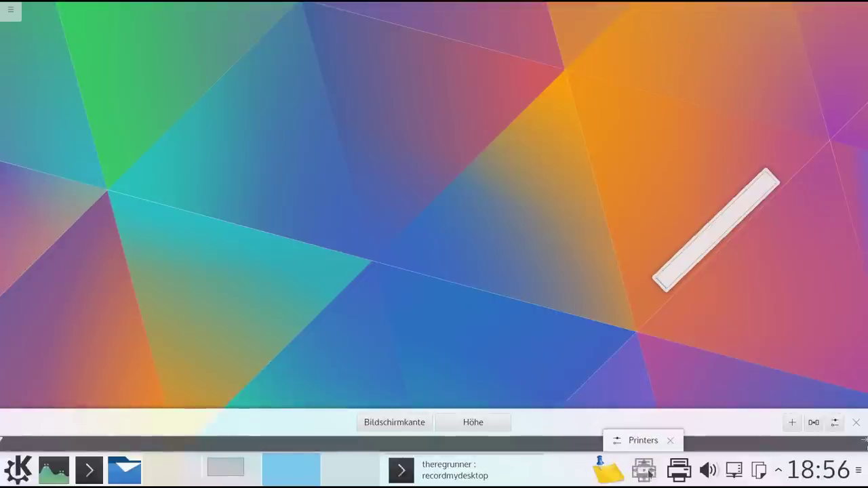
pyautogui.click(670, 441)
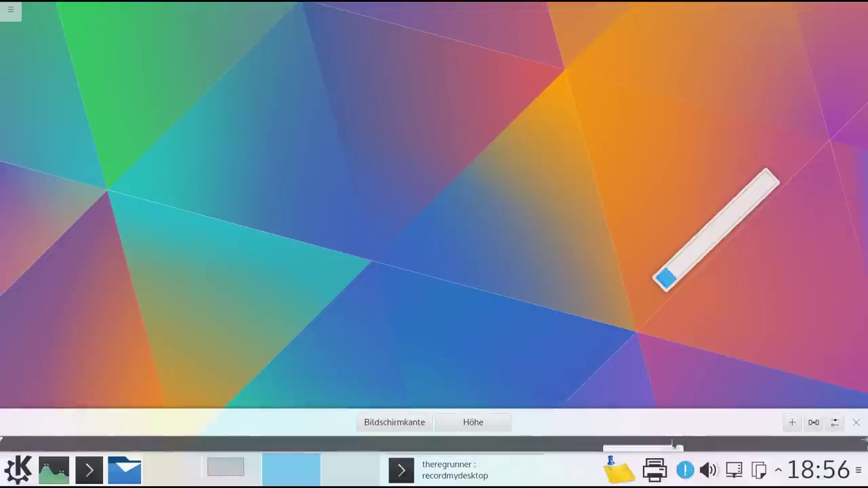
# Remove the Notizen widget from the panel, dismissing the removal notification and leaving the panel settings.
pyautogui.moveTo(618, 472)
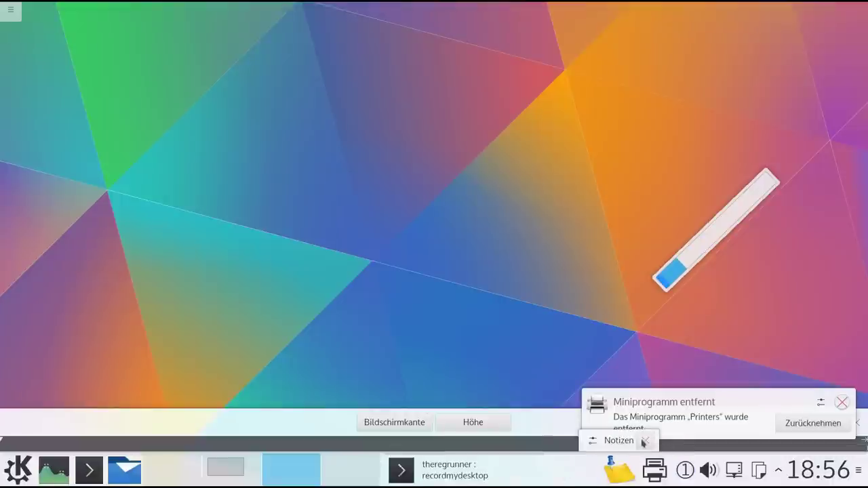
pyautogui.click(646, 440)
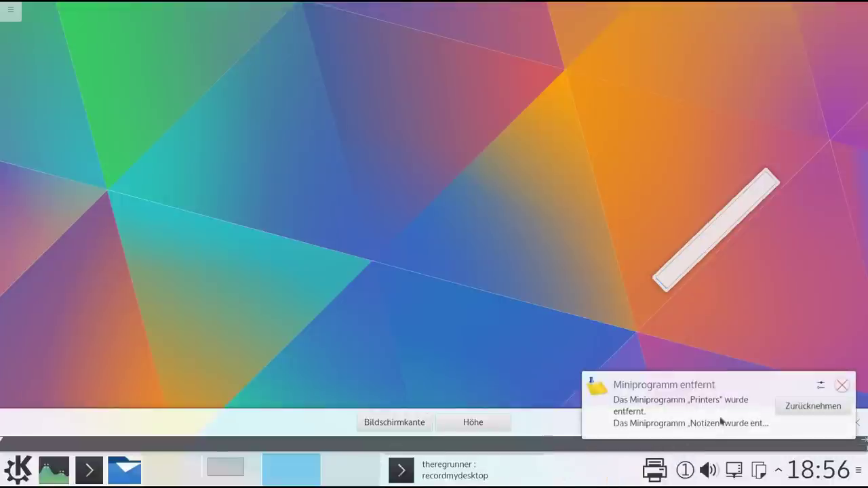
pyautogui.click(842, 386)
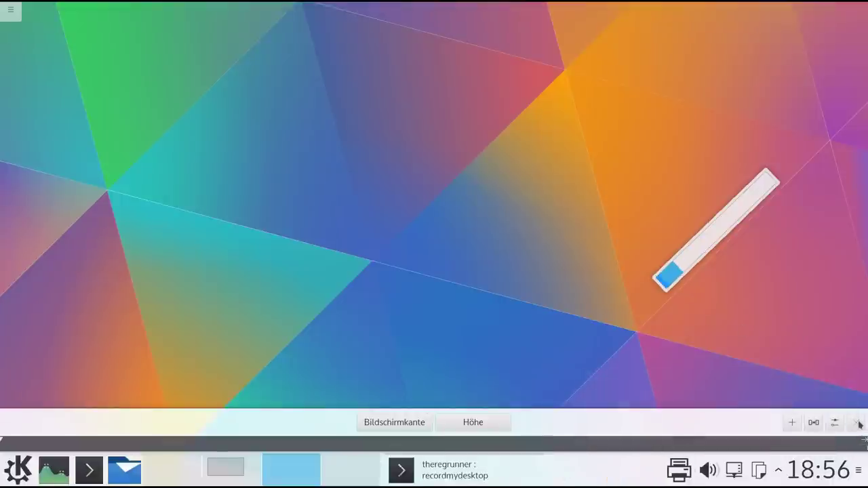
pyautogui.click(858, 423)
# Lock the desktop and panel widgets with the Miniprogramme sperren option of the desktop toolbox.
pyautogui.click(10, 9)
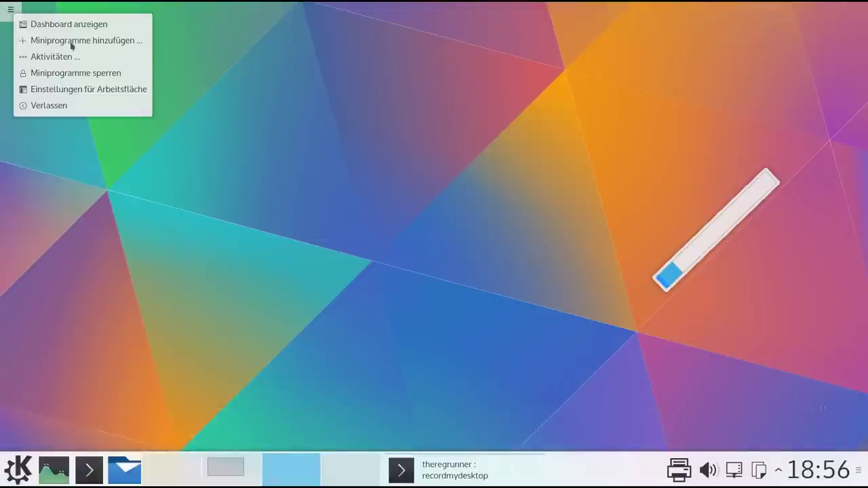
pyautogui.click(88, 74)
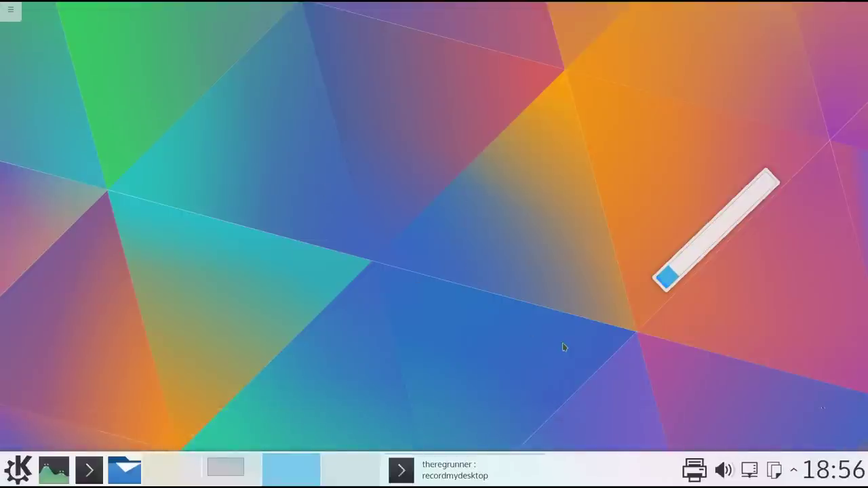
pyautogui.scroll(-1, 726, 468)
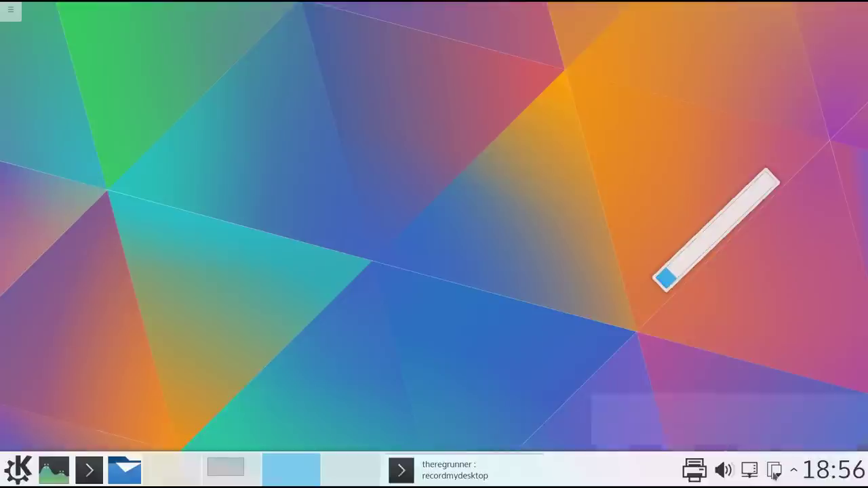